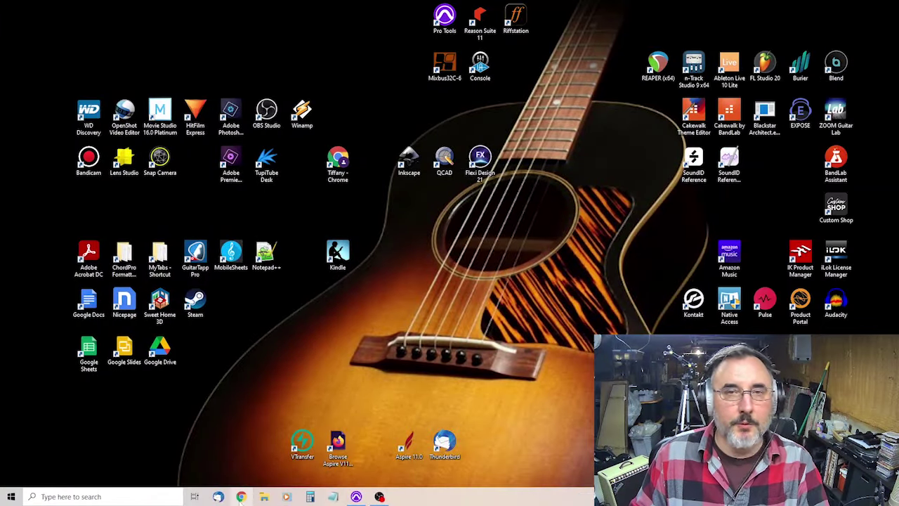
# Step: In Chrome, Google 'stratocaster plans free' and open the Electric Herald Stratocaster templates result
pyautogui.click(240, 496)
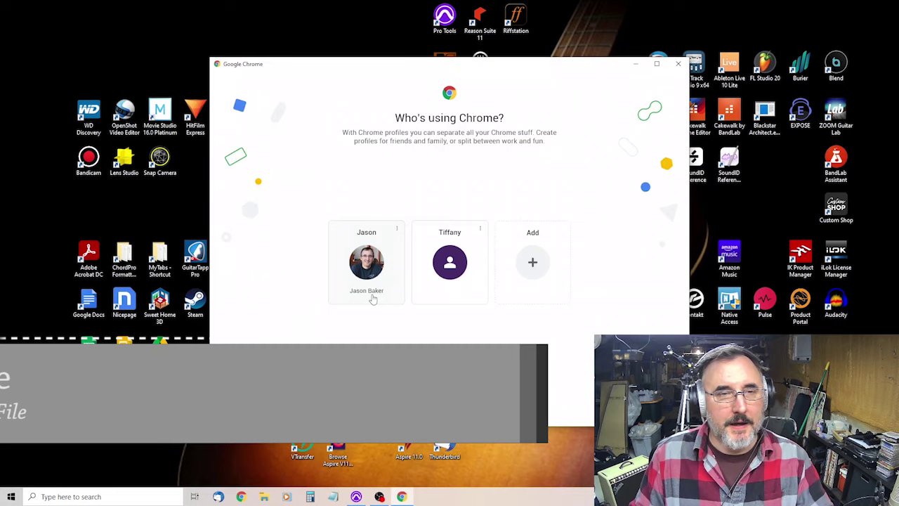
pyautogui.click(373, 295)
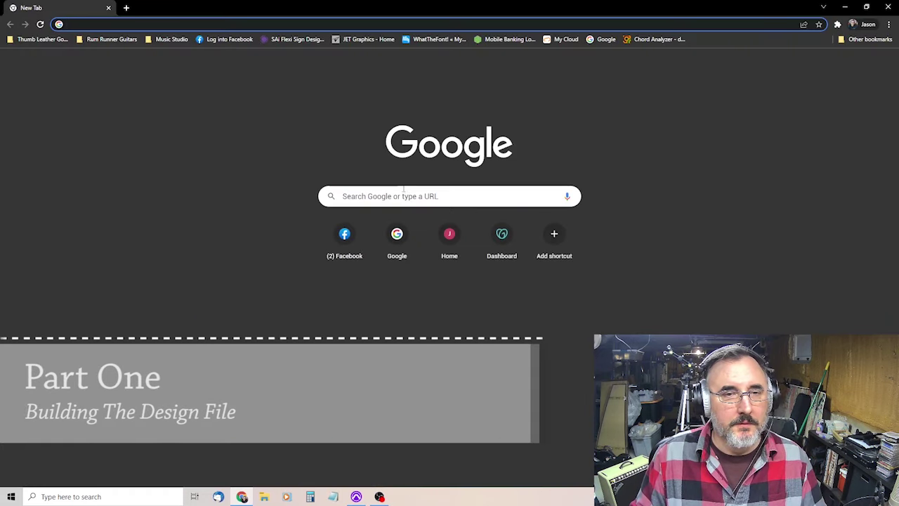
pyautogui.click(405, 196)
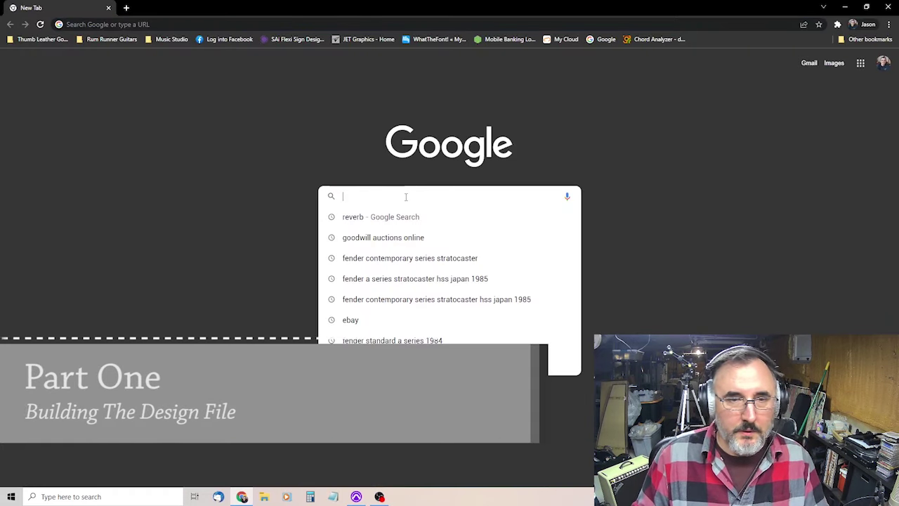
pyautogui.write('stra')
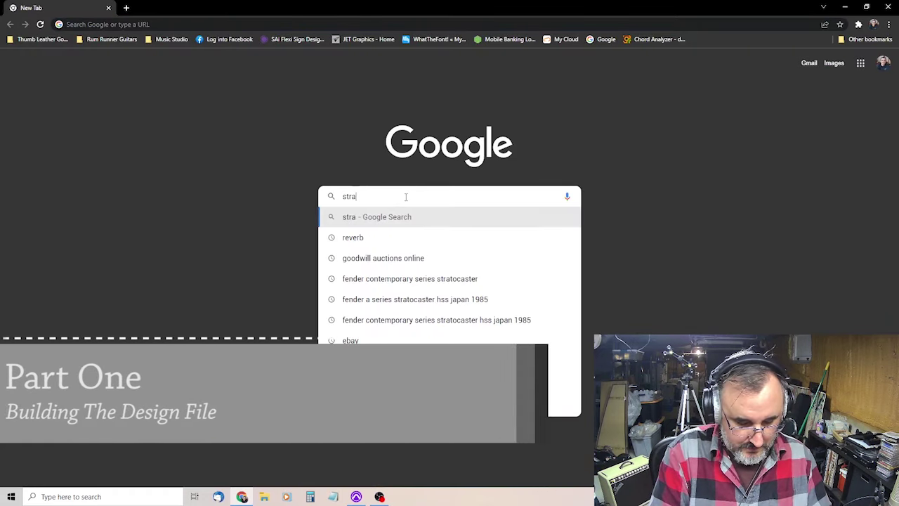
pyautogui.write('to')
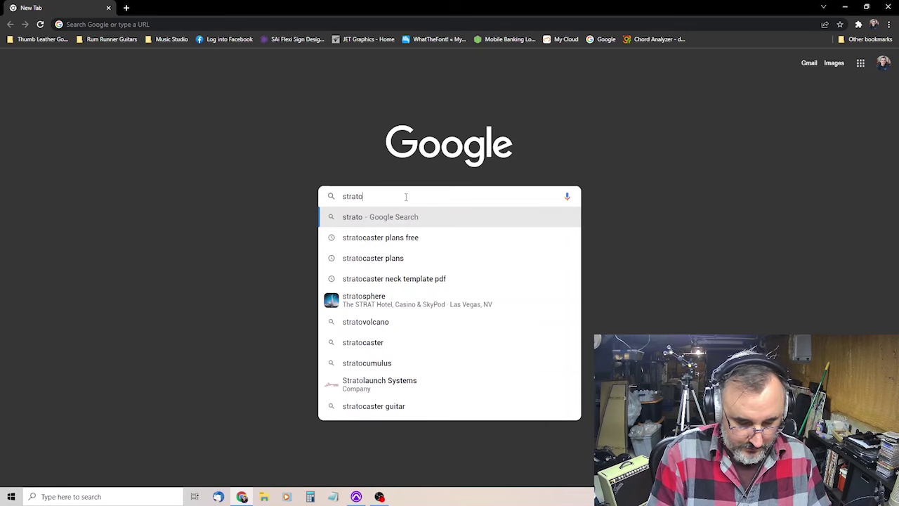
pyautogui.write('caster p')
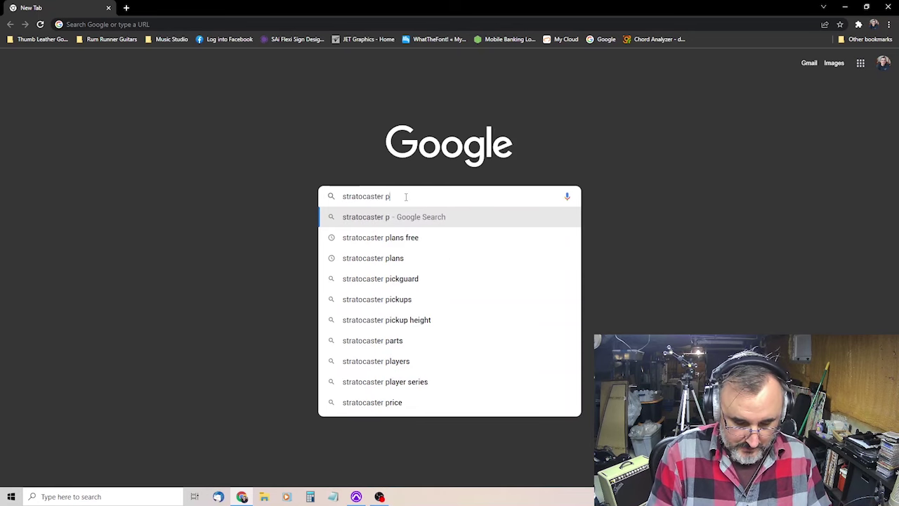
pyautogui.write('lans free')
pyautogui.press('Return')
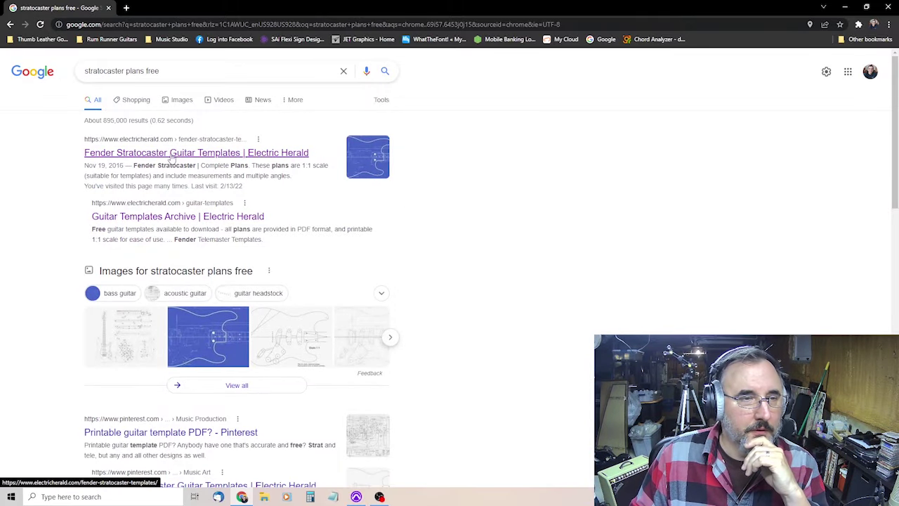
pyautogui.click(171, 154)
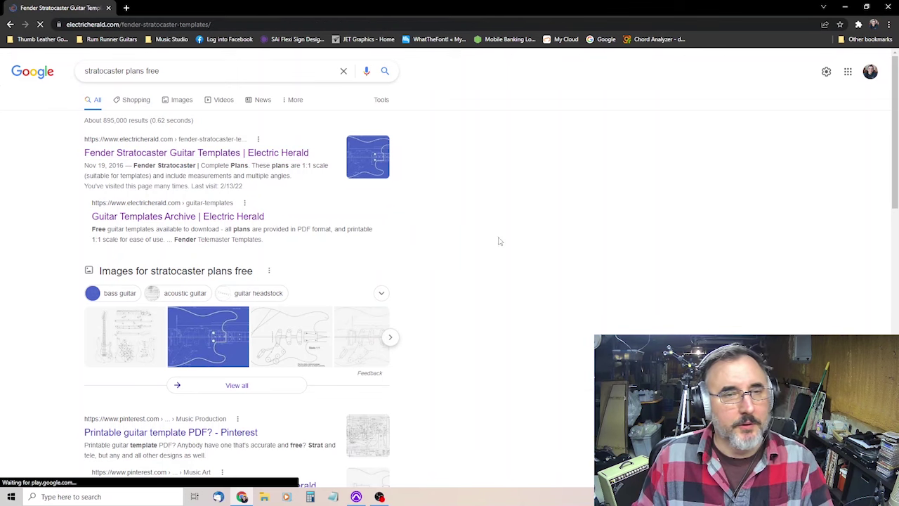
# Step: Browse Electric Herald's Stratocaster body template downloads, then minimize Chrome
pyautogui.scroll(-4, 349, 273)
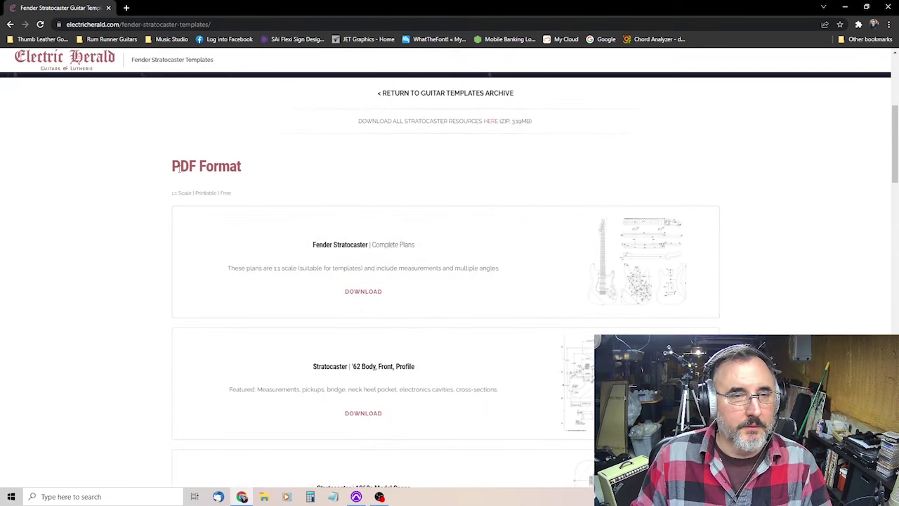
pyautogui.scroll(-3, 464, 253)
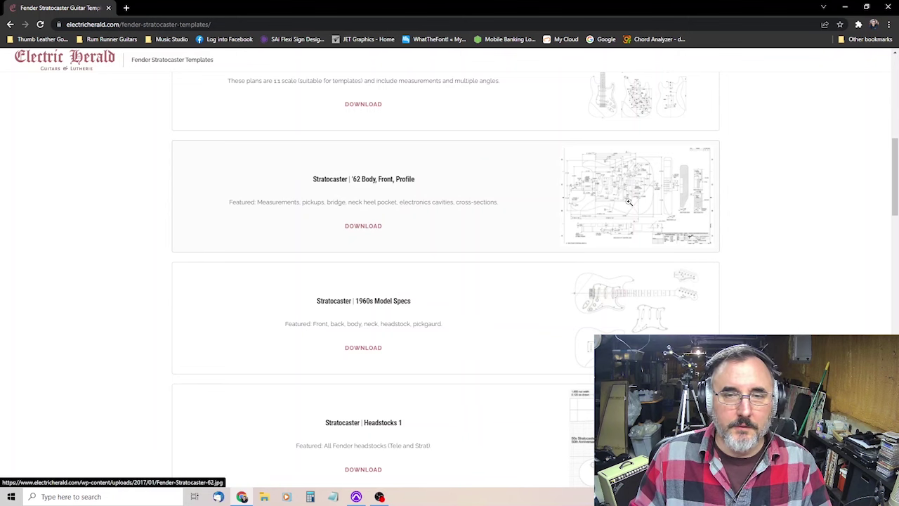
pyautogui.scroll(-1, 624, 223)
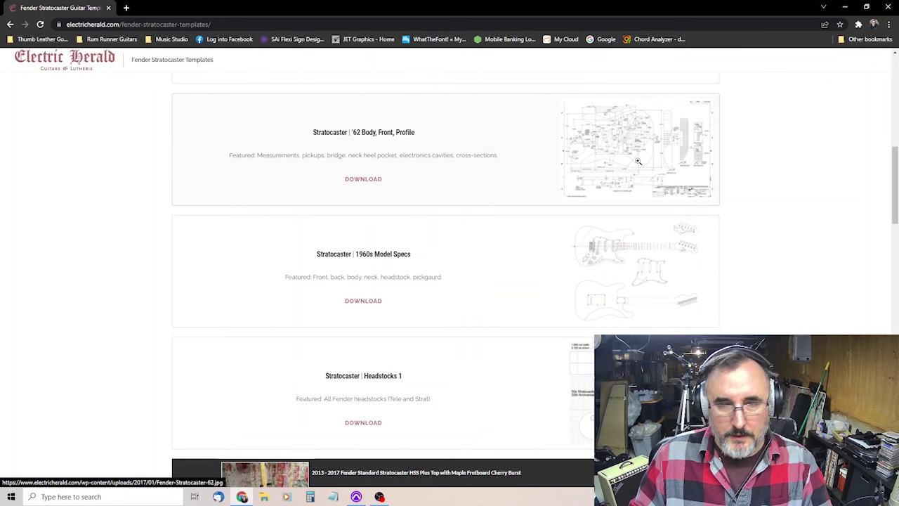
pyautogui.scroll(-3, 641, 163)
pyautogui.scroll(-7, 638, 164)
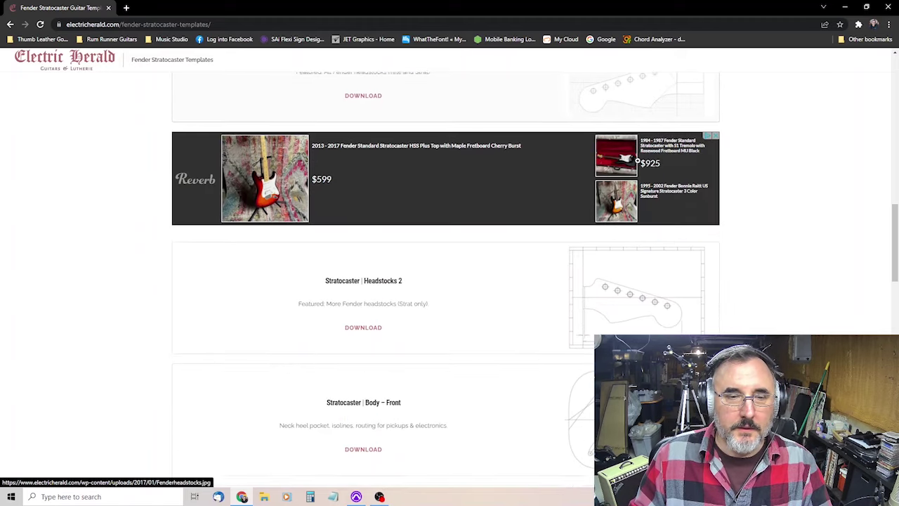
pyautogui.scroll(-2, 548, 270)
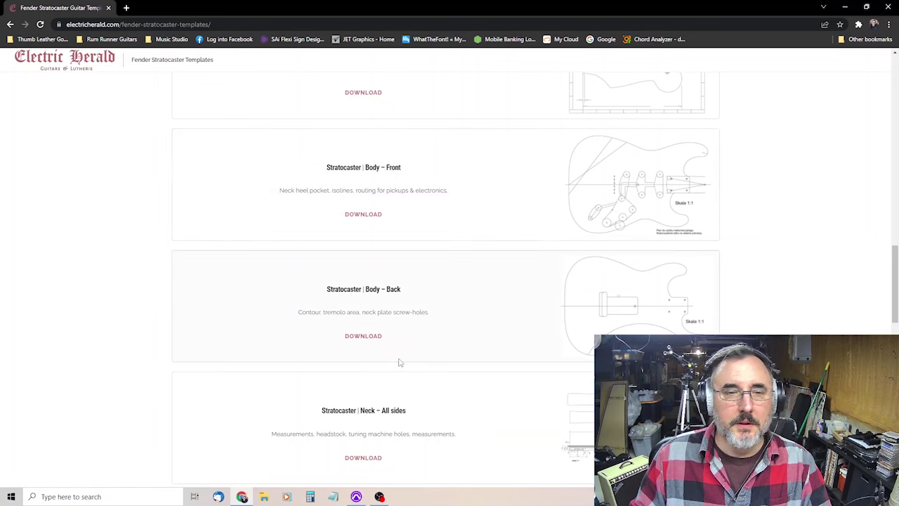
pyautogui.scroll(-3, 397, 361)
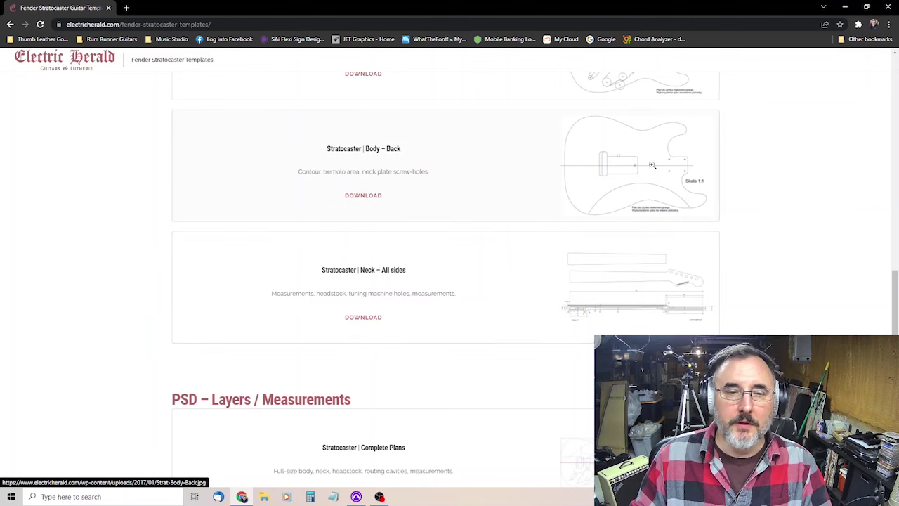
pyautogui.scroll(2, 652, 198)
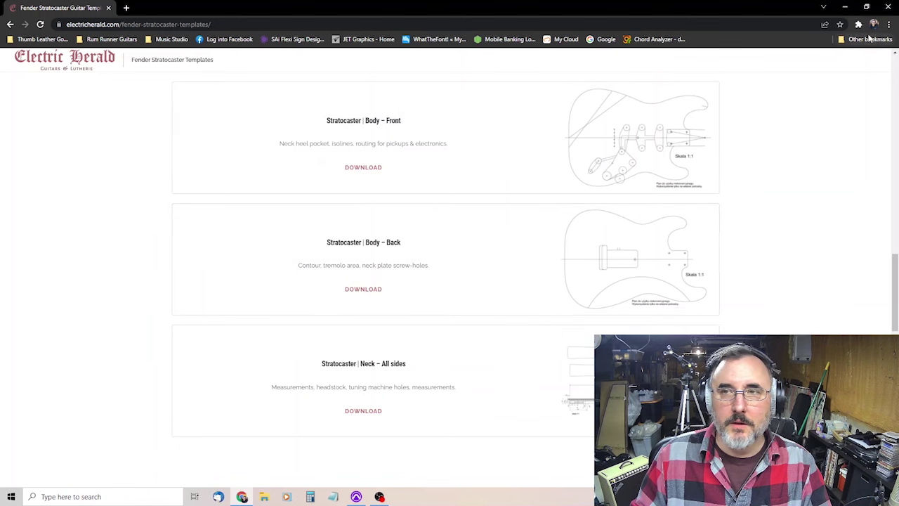
pyautogui.click(845, 7)
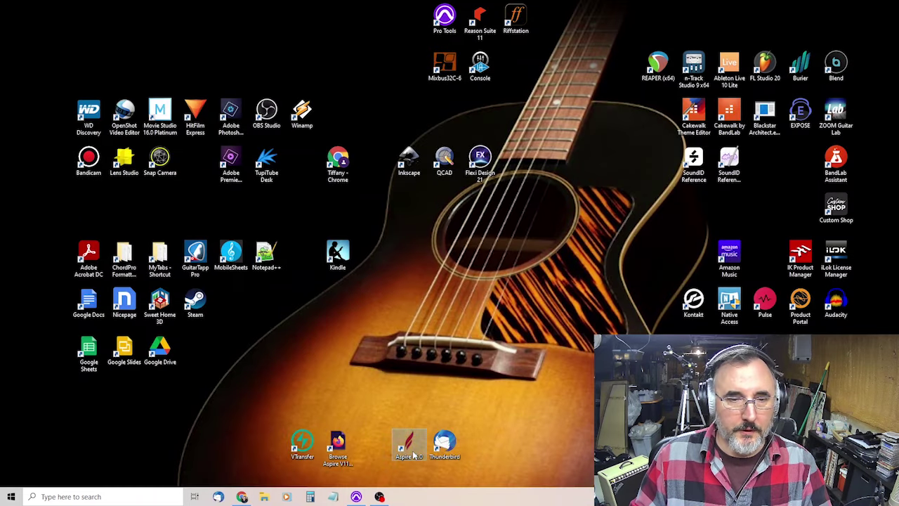
# Step: Launch Aspire 11.0 from the desktop and create a new file
pyautogui.doubleClick(411, 446)
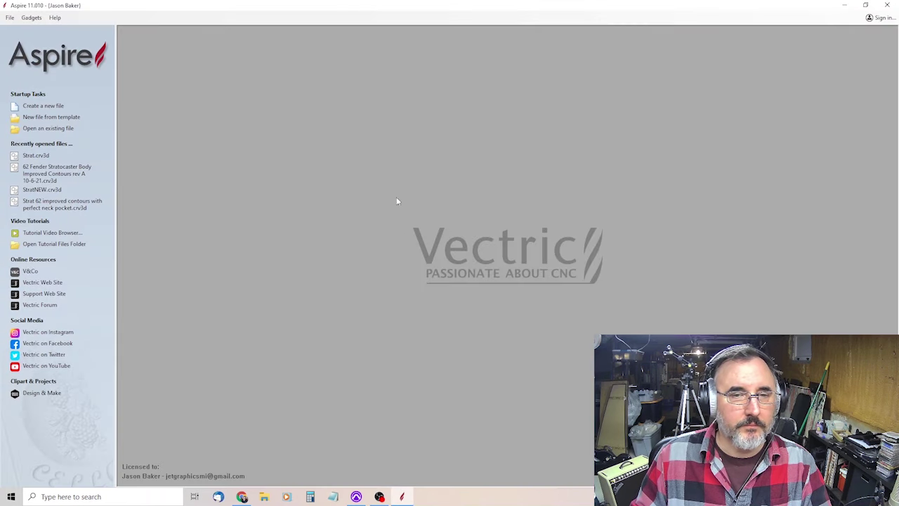
pyautogui.click(42, 106)
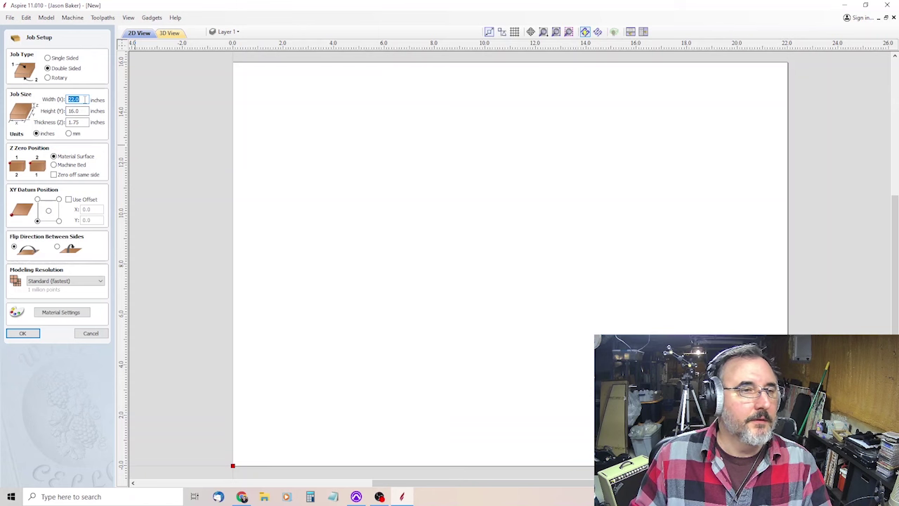
# Step: Set job width to 20 inches, keeping height 16 and thickness 1.75, and confirm
pyautogui.write('2')
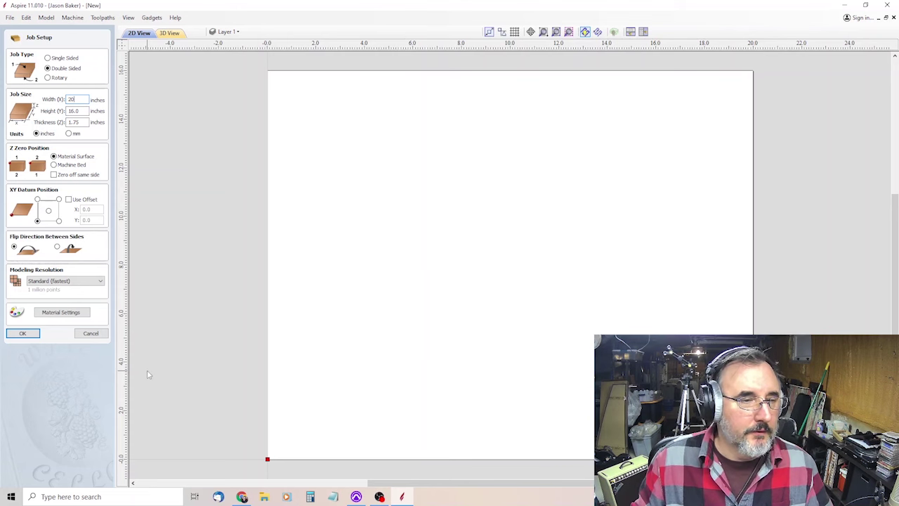
pyautogui.click(25, 333)
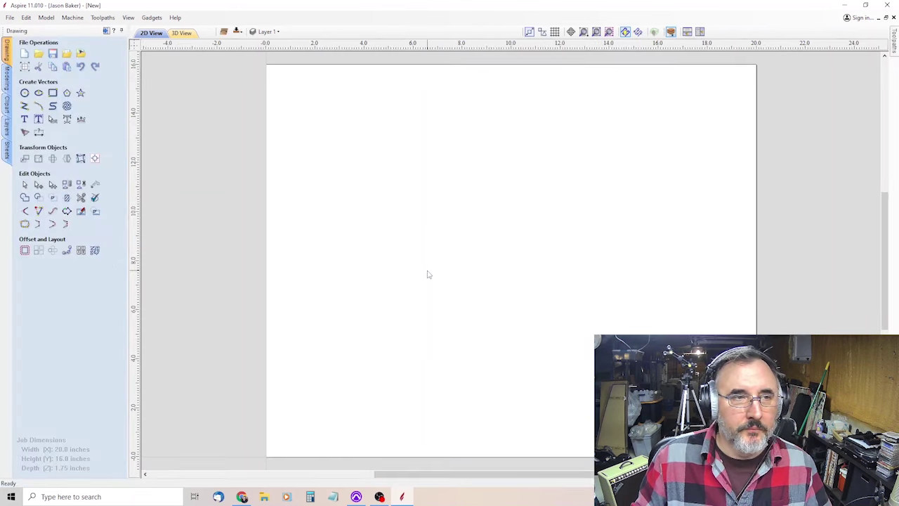
# Step: Import Strat-Body-Front.pdf from the Strat folder as vectors
pyautogui.click(10, 19)
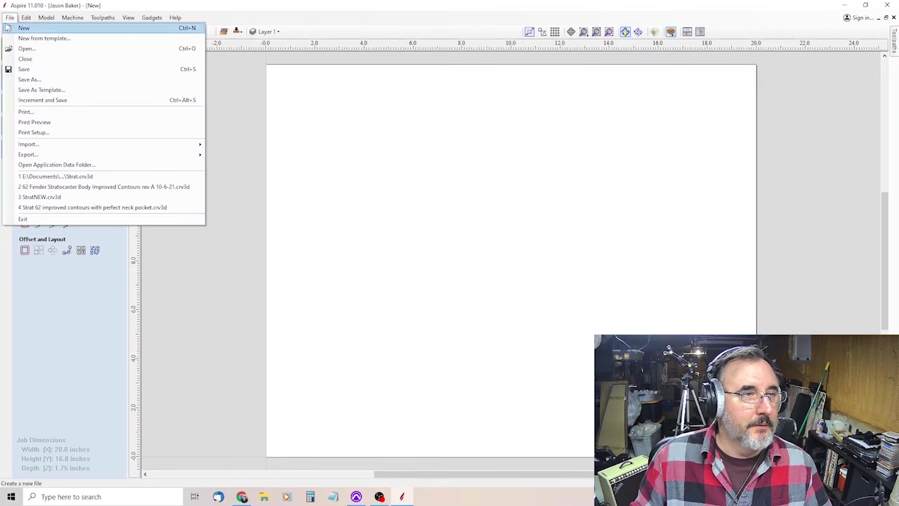
pyautogui.moveTo(40, 146)
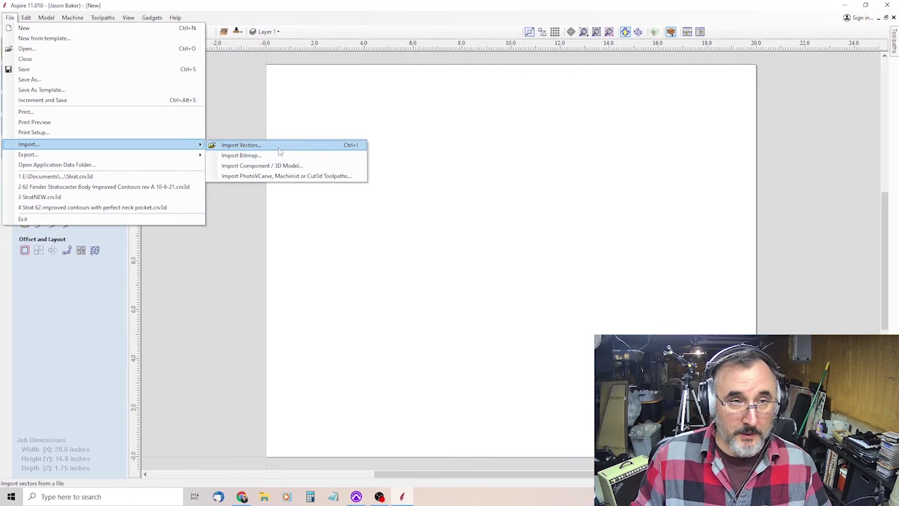
pyautogui.click(277, 150)
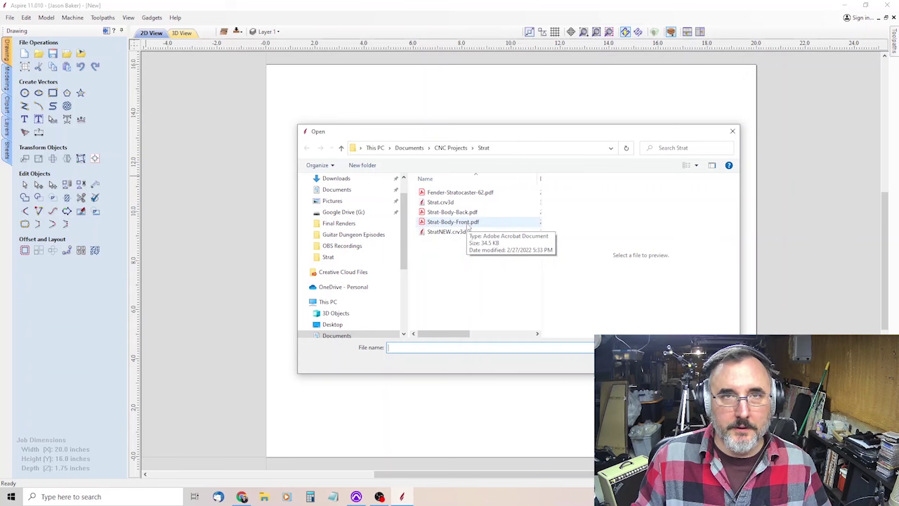
pyautogui.click(467, 223)
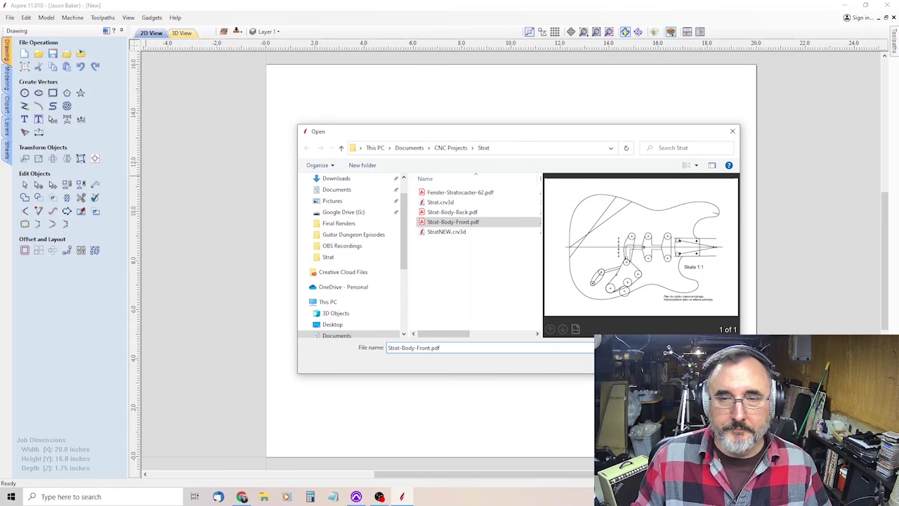
pyautogui.press('Return')
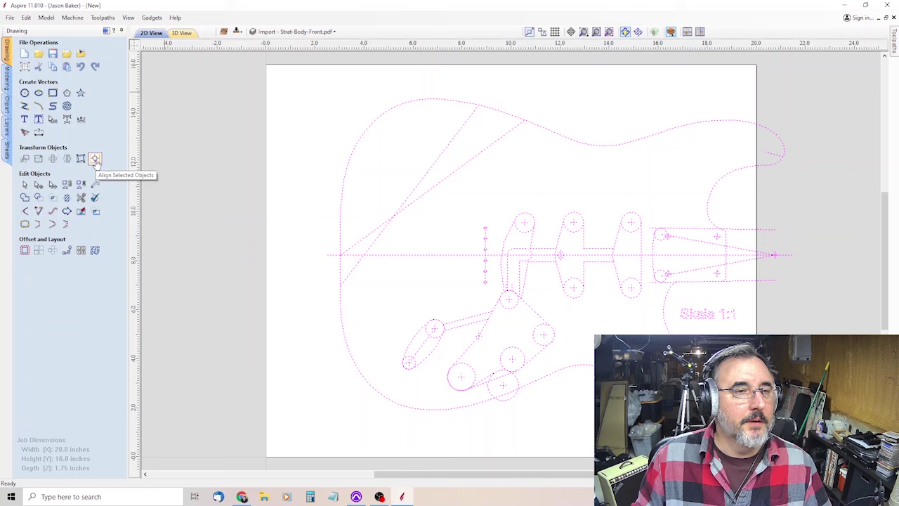
# Step: Align the Stratocaster body outline to the centre of the material and deselect it
pyautogui.click(96, 160)
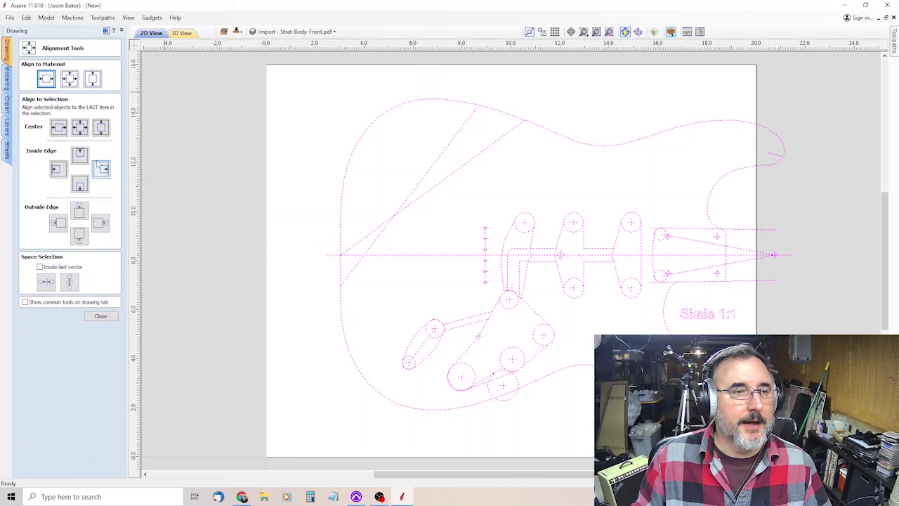
pyautogui.click(73, 82)
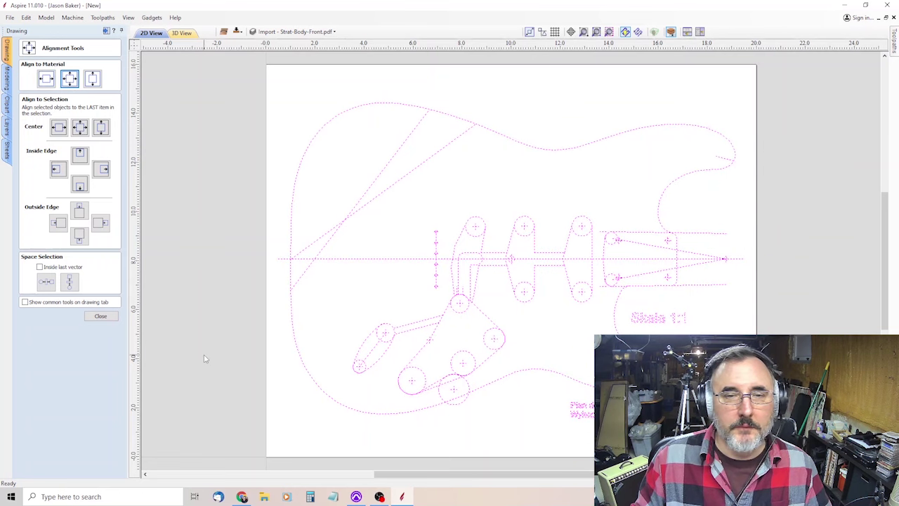
pyautogui.click(104, 317)
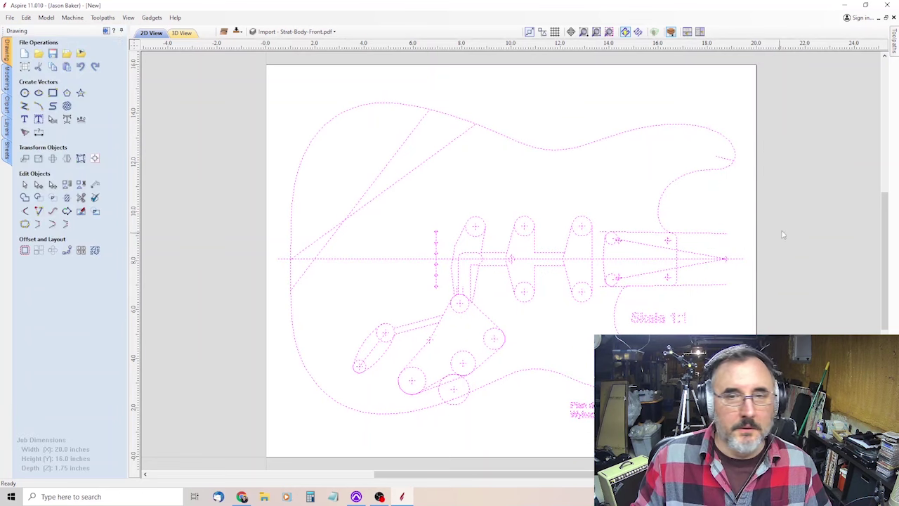
pyautogui.click(742, 210)
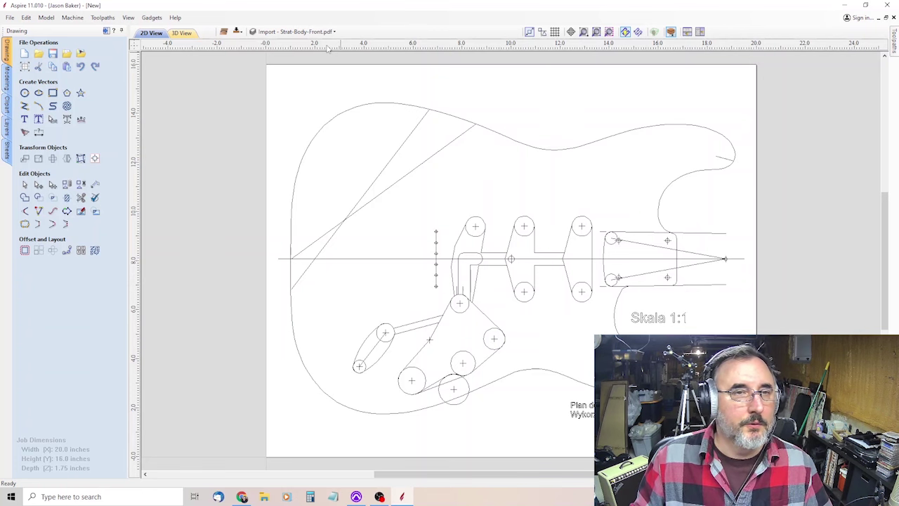
# Step: Drag guides from the rulers, ending with a vertical guide at X 10.0 inches, and show the layers list
pyautogui.moveTo(327, 46)
pyautogui.mouseDown()
pyautogui.moveTo(327, 81)
pyautogui.moveTo(329, 47)
pyautogui.mouseUp()
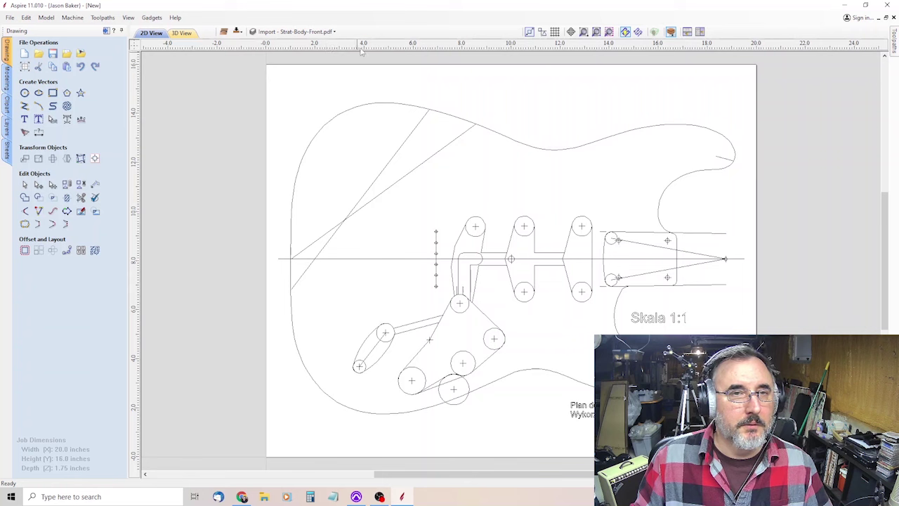
pyautogui.moveTo(345, 48)
pyautogui.mouseDown()
pyautogui.moveTo(345, 136)
pyautogui.moveTo(344, 48)
pyautogui.mouseUp()
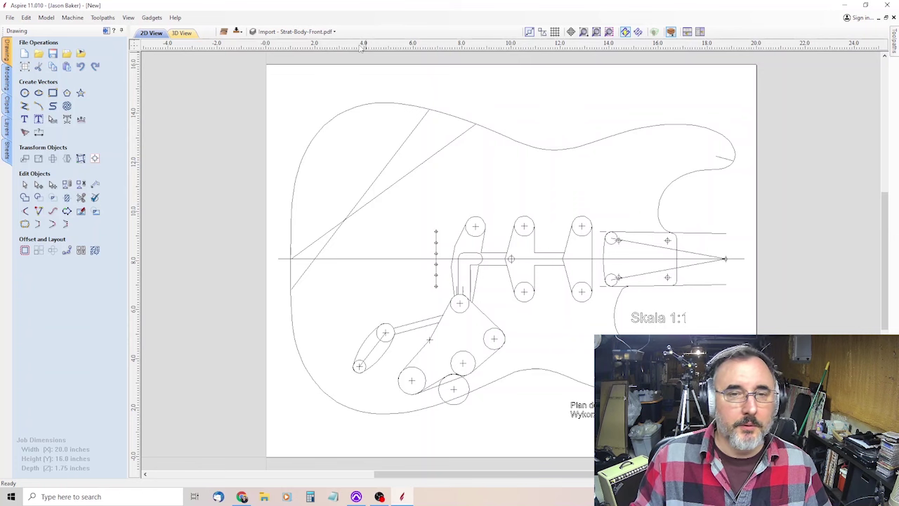
pyautogui.moveTo(347, 46)
pyautogui.mouseDown()
pyautogui.moveTo(331, 226)
pyautogui.moveTo(316, 258)
pyautogui.mouseUp()
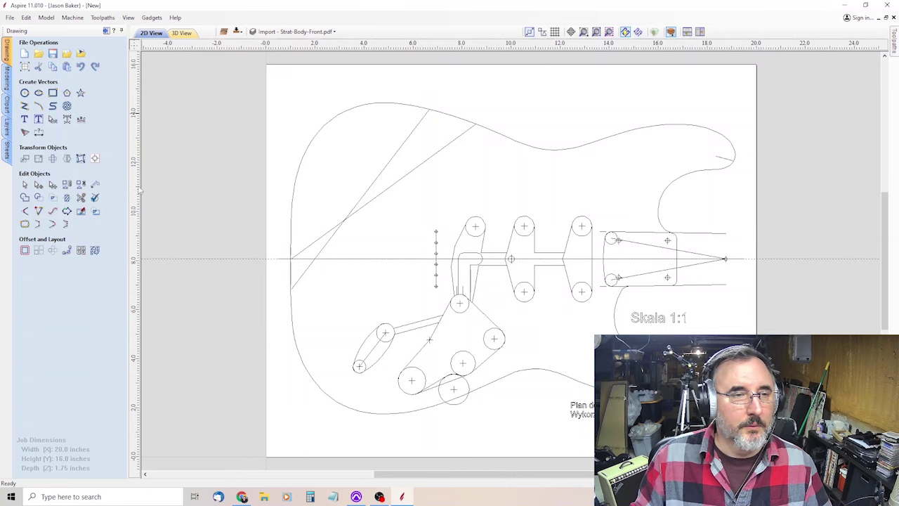
pyautogui.moveTo(135, 188); pyautogui.dragTo(508, 170)
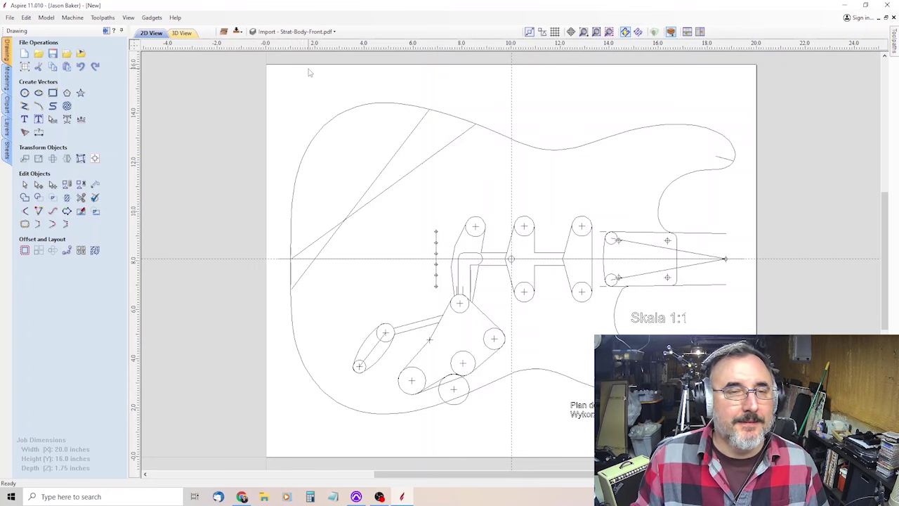
pyautogui.click(271, 32)
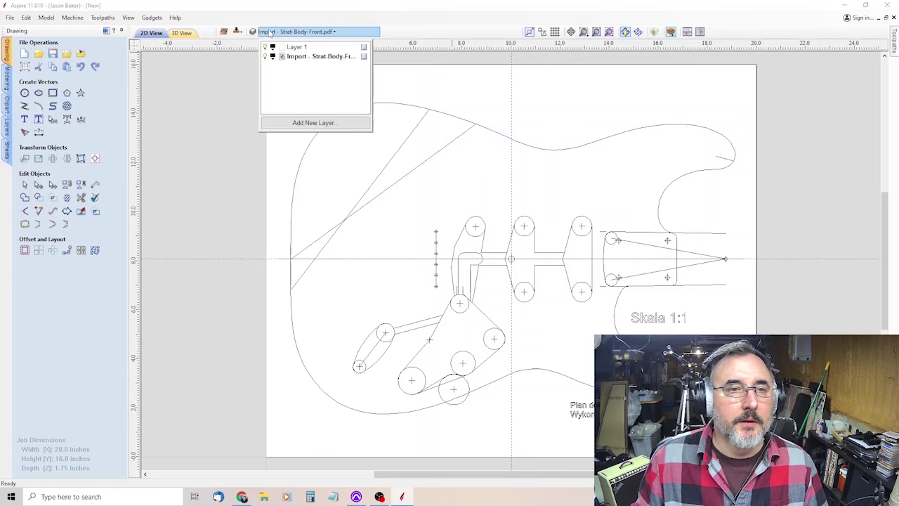
# Step: Delete the empty Layer 1 from the layers list
pyautogui.doubleClick(304, 59)
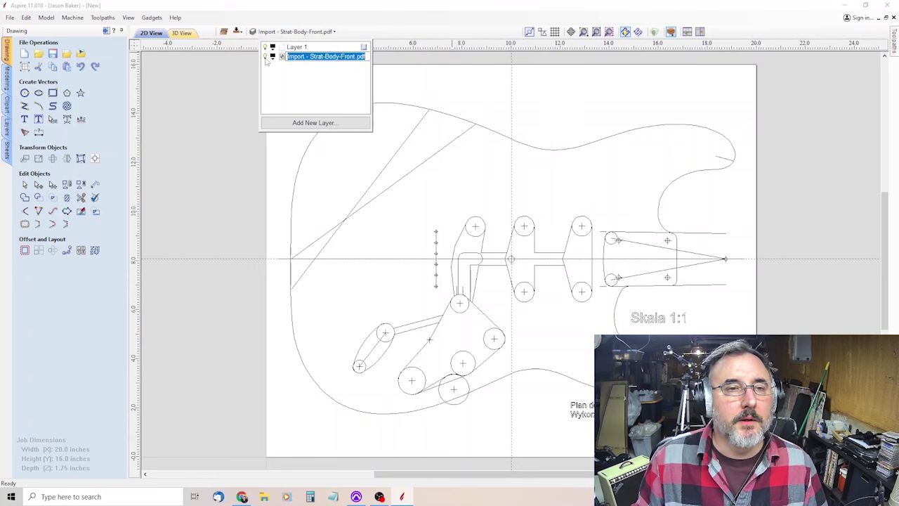
pyautogui.click(266, 57)
pyautogui.click(266, 57)
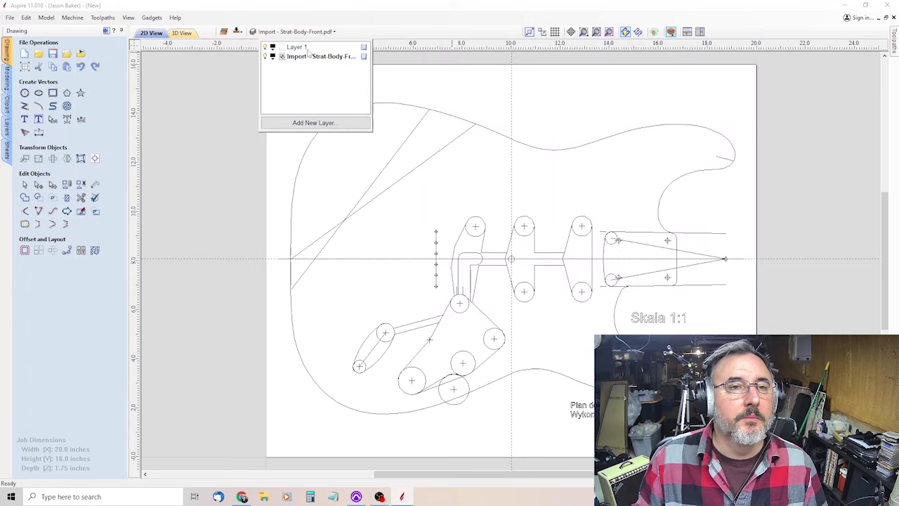
pyautogui.rightClick(305, 48)
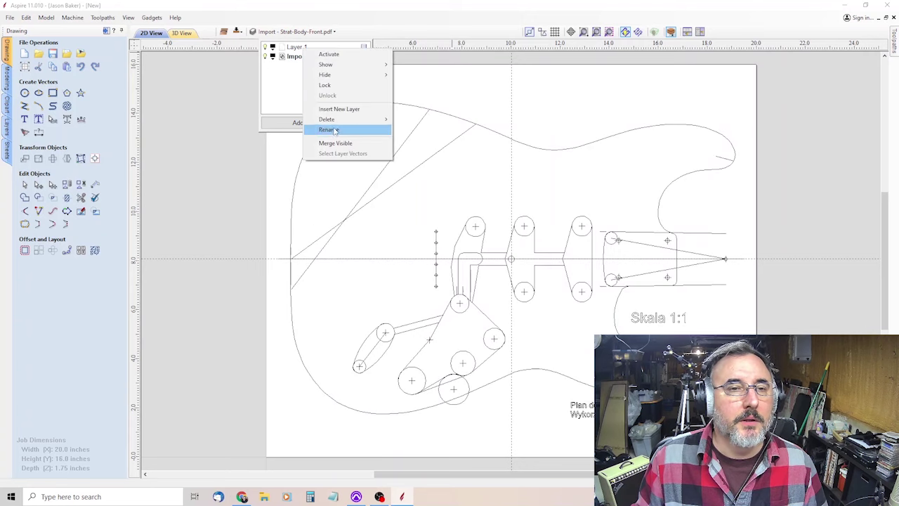
pyautogui.moveTo(337, 121)
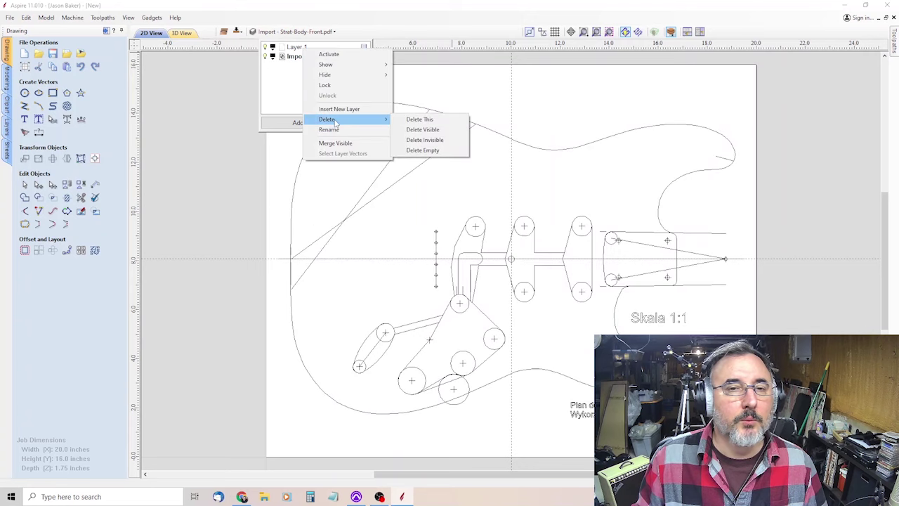
pyautogui.click(455, 119)
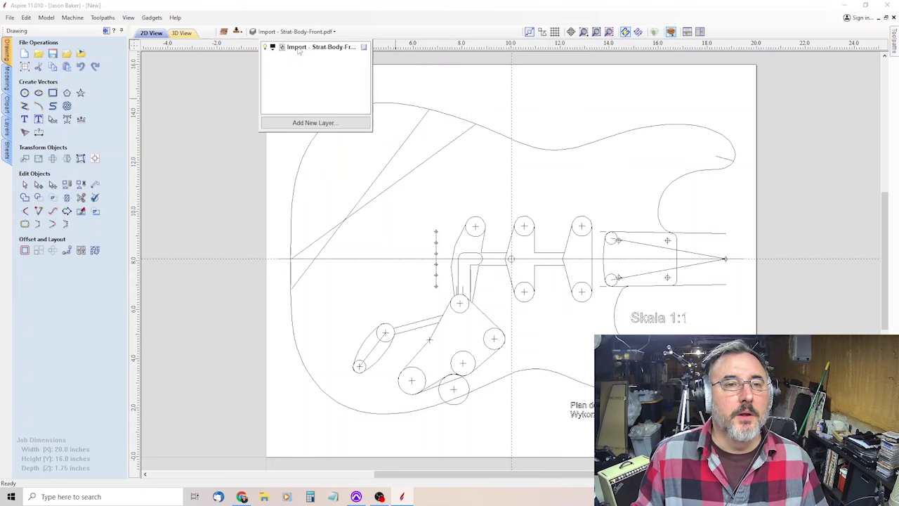
# Step: Rename the imported layer to 'Body Outline' and colour its vectors Light Orange
pyautogui.doubleClick(300, 48)
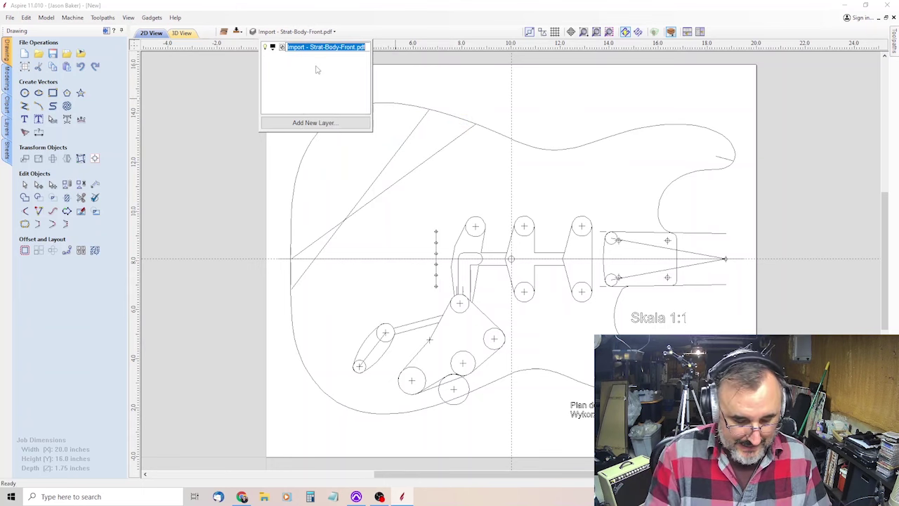
pyautogui.write('Body O')
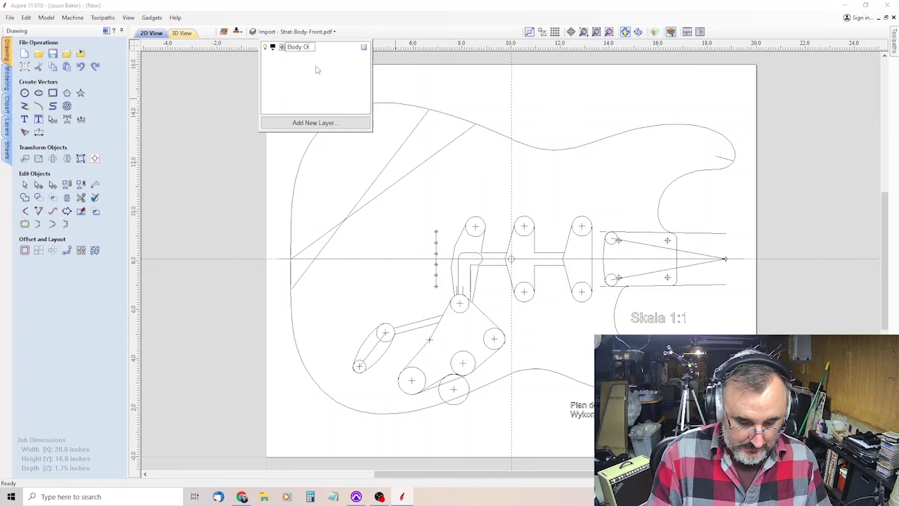
pyautogui.write('utline')
pyautogui.press('Return')
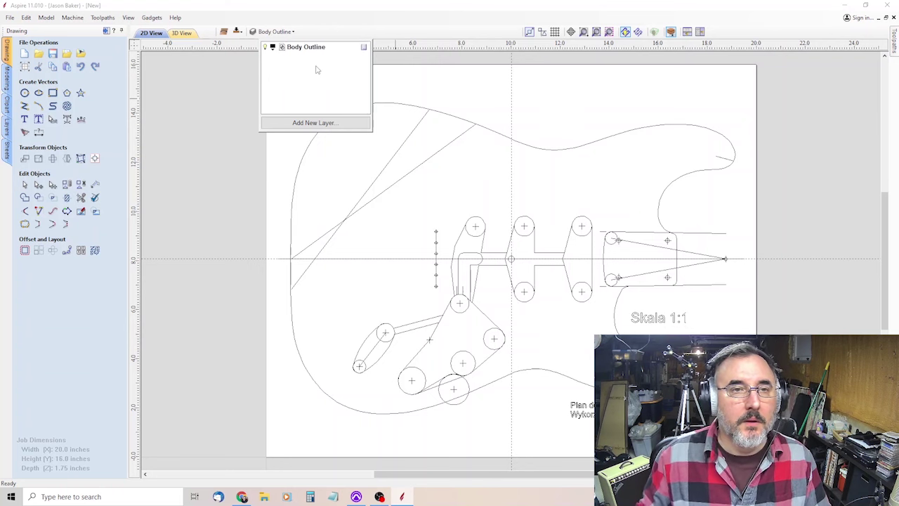
pyautogui.click(273, 47)
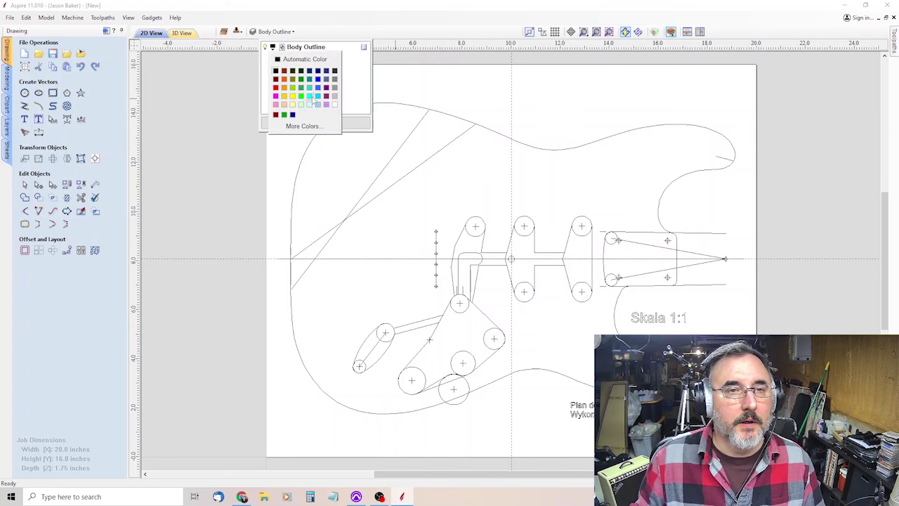
pyautogui.click(288, 87)
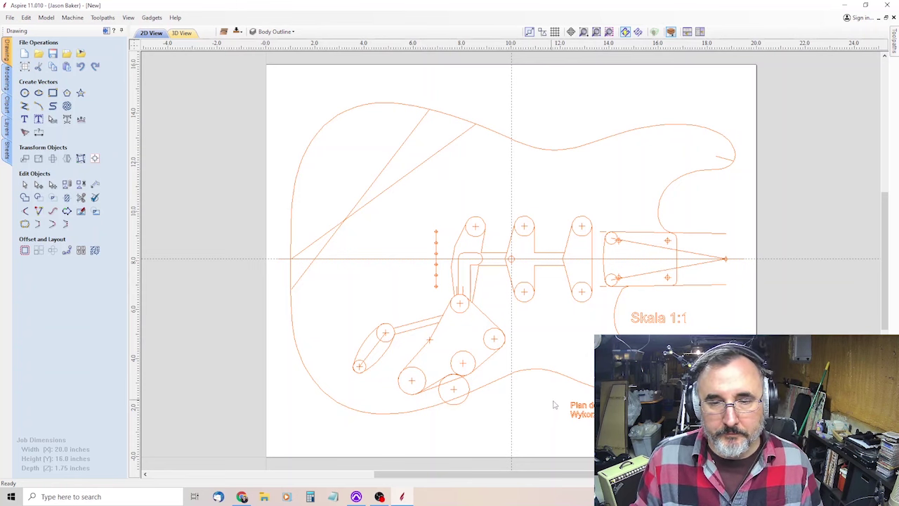
# Step: Delete the small credit text and the Skala 1:1 label
pyautogui.moveTo(557, 397); pyautogui.dragTo(598, 431)
pyautogui.press('Delete')
pyautogui.moveTo(623, 314); pyautogui.dragTo(706, 331)
pyautogui.press('Delete')
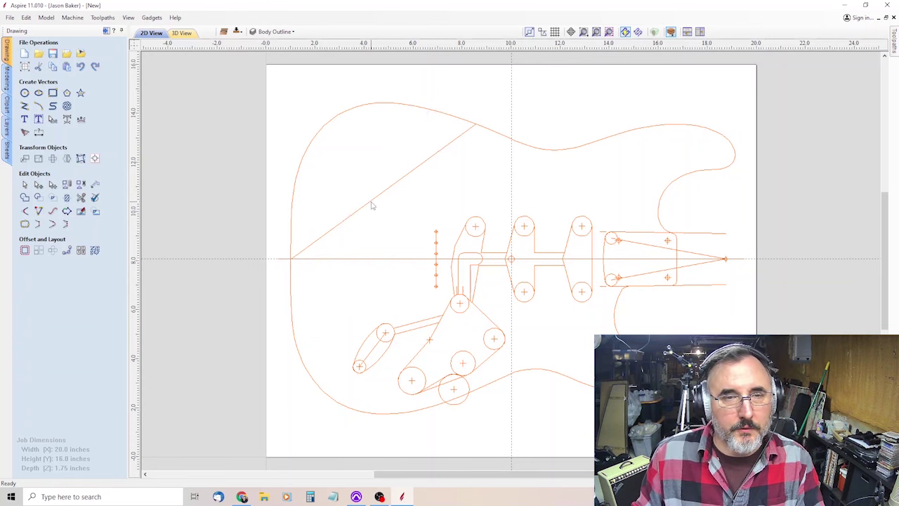
# Step: Delete the diagonal construction line and the small circle at the guide crossing
pyautogui.click(372, 205)
pyautogui.press('Delete')
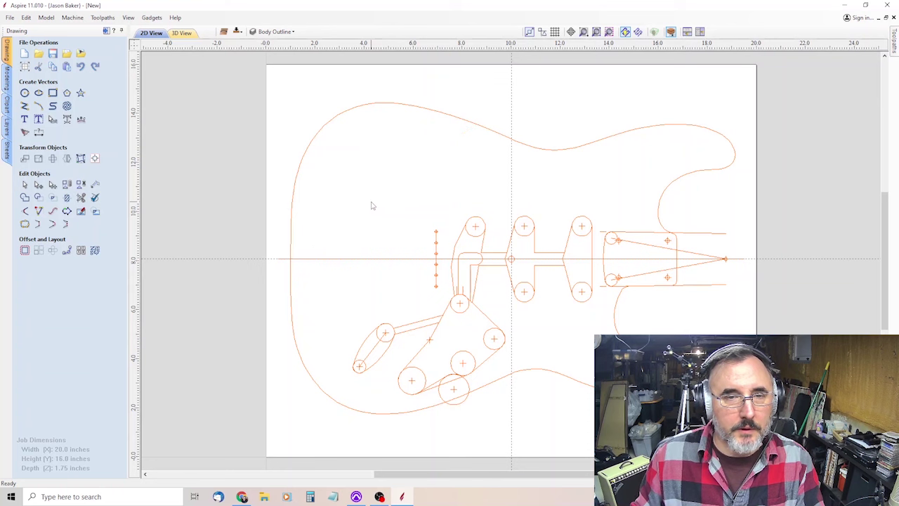
pyautogui.click(287, 259)
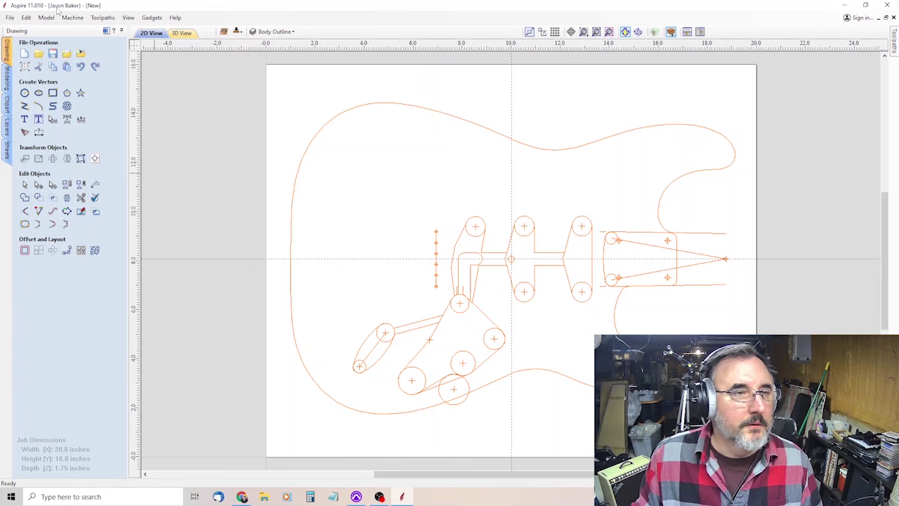
pyautogui.scroll(6, 535, 273)
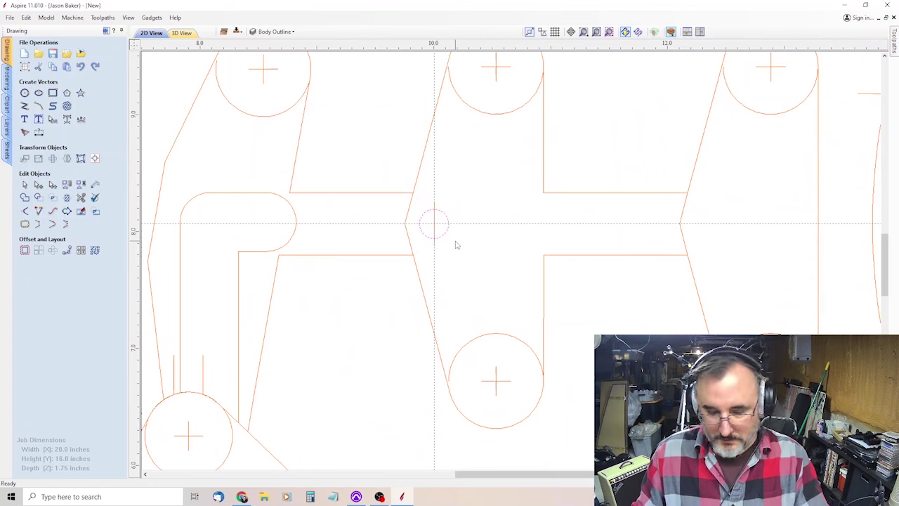
pyautogui.hotkey('ctrl', 'z')
pyautogui.scroll(-5, 492, 233)
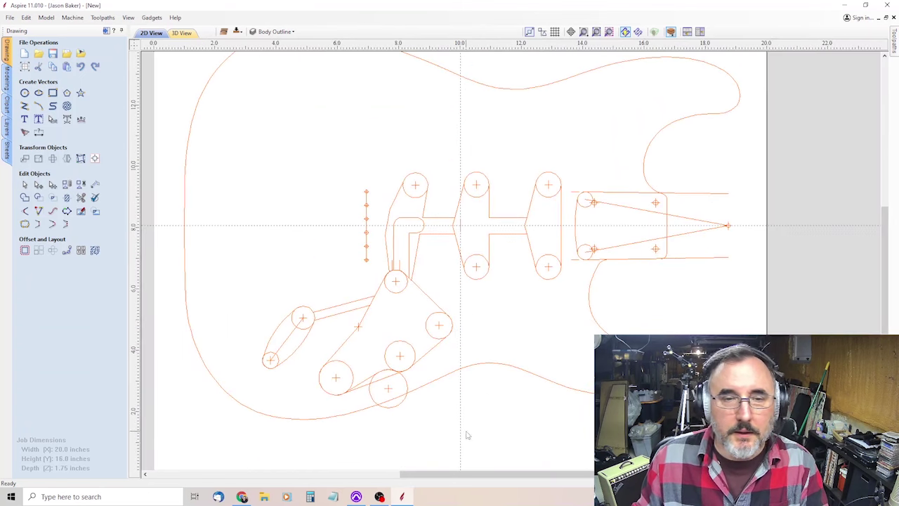
pyautogui.scroll(-1, 492, 425)
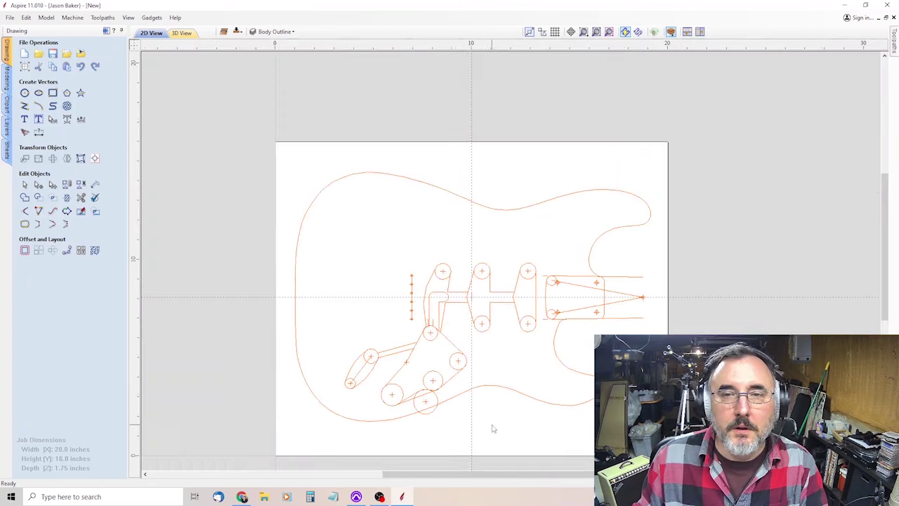
pyautogui.scroll(2, 491, 426)
pyautogui.scroll(1, 629, 83)
pyautogui.scroll(-5, 653, 151)
pyautogui.scroll(5, 696, 77)
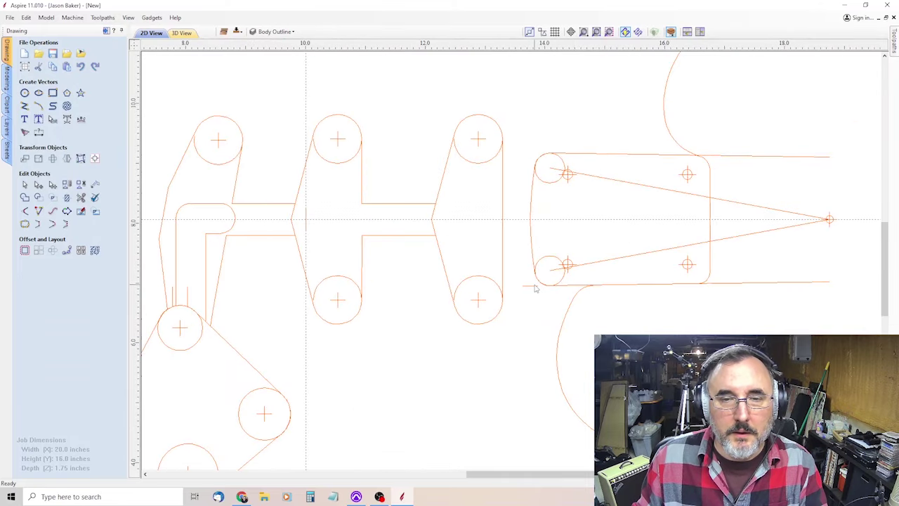
pyautogui.scroll(-2, 525, 301)
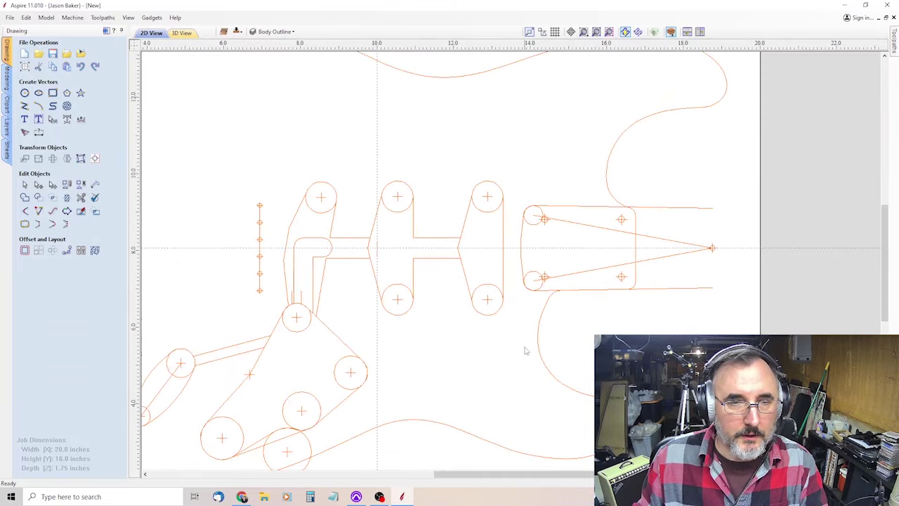
pyautogui.scroll(-1, 528, 351)
pyautogui.scroll(2, 534, 392)
pyautogui.scroll(-2, 428, 393)
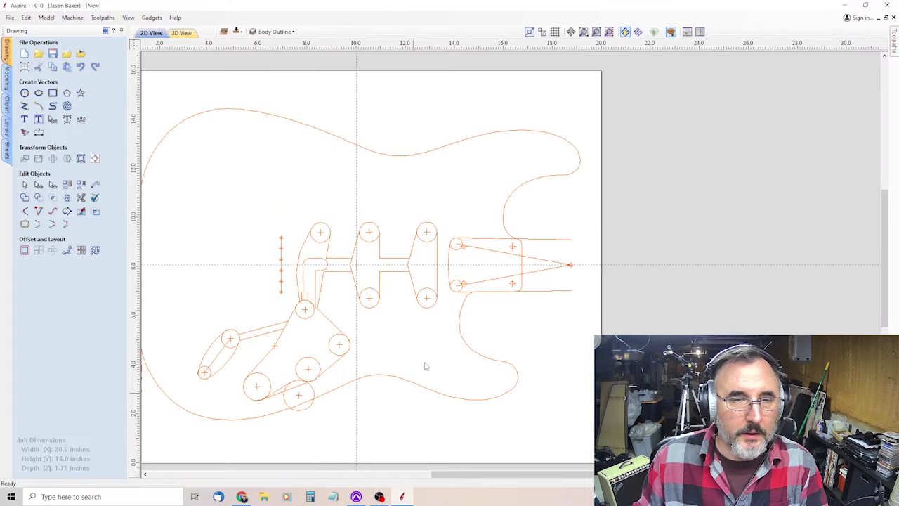
pyautogui.scroll(-1, 450, 309)
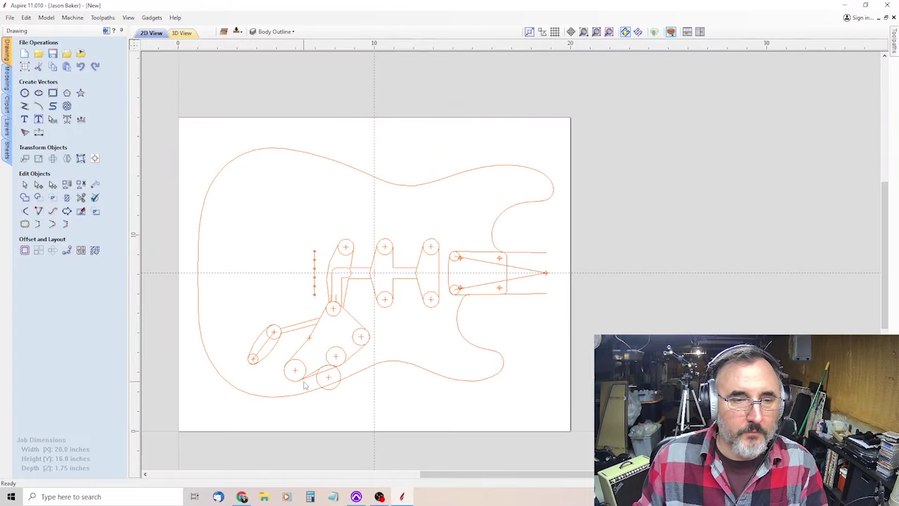
pyautogui.scroll(1, 325, 390)
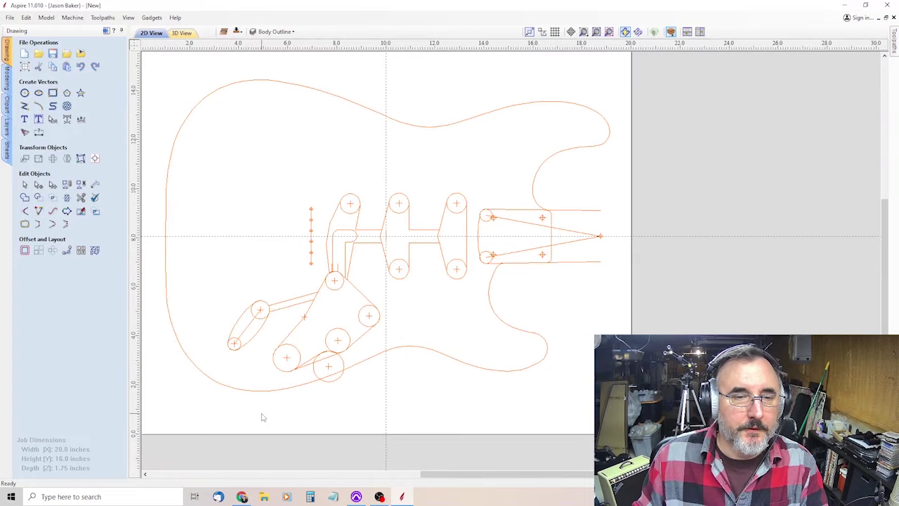
pyautogui.scroll(1, 264, 417)
pyautogui.scroll(1, 263, 417)
pyautogui.scroll(1, 273, 413)
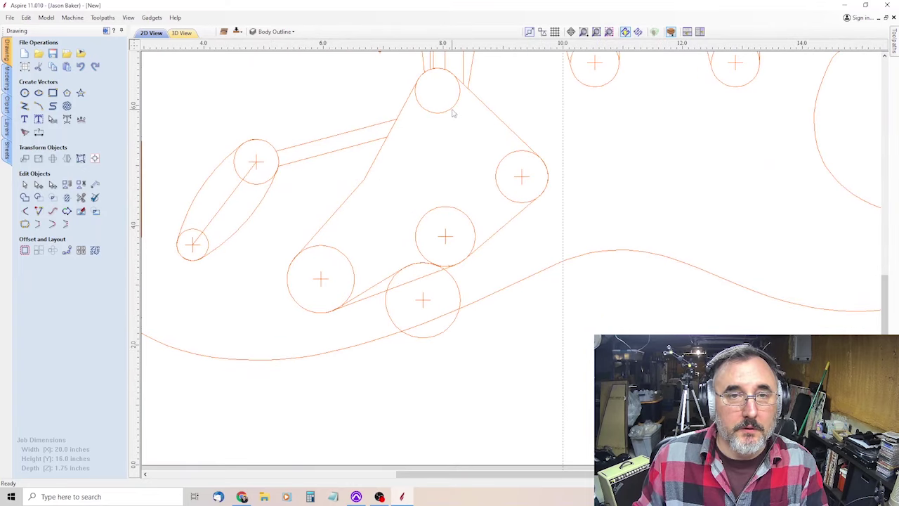
# Step: Trim away the control-cavity knob circles and overlapping arcs with Interactive Trim
pyautogui.click(452, 111)
pyautogui.click(524, 154)
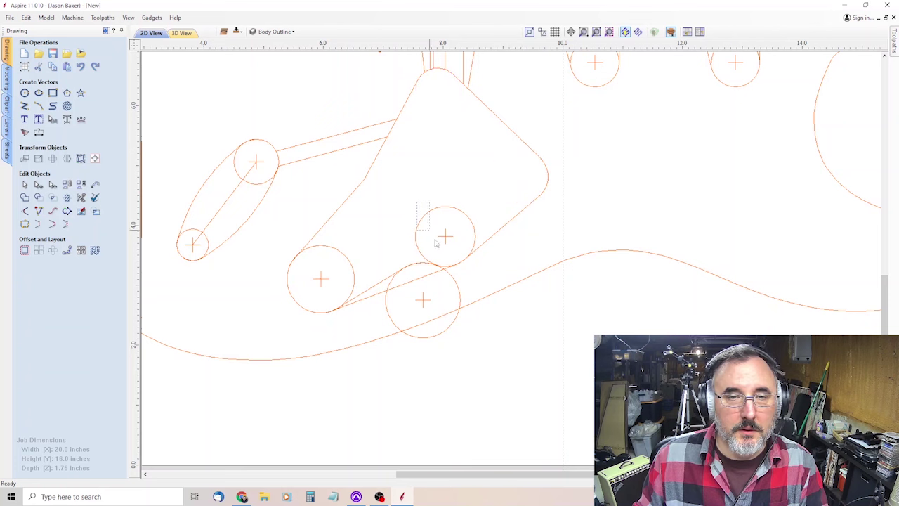
pyautogui.click(443, 209)
pyautogui.click(312, 262)
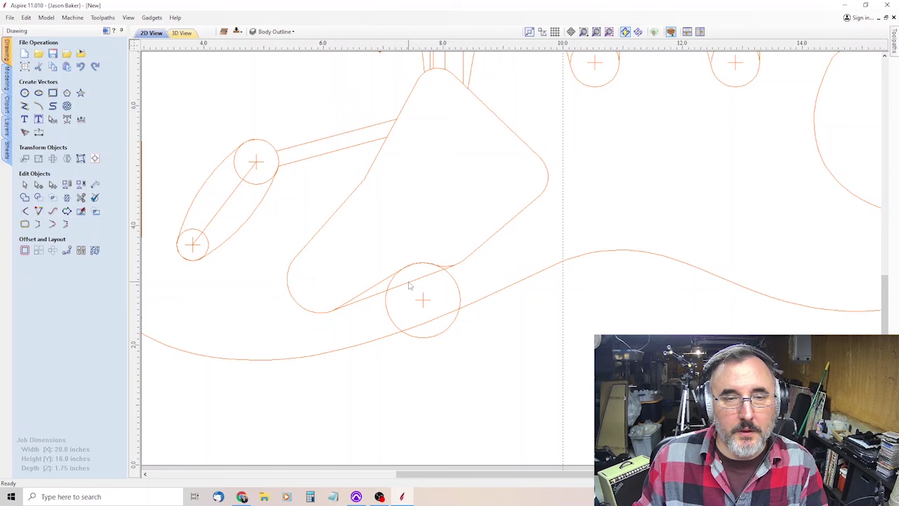
pyautogui.click(459, 288)
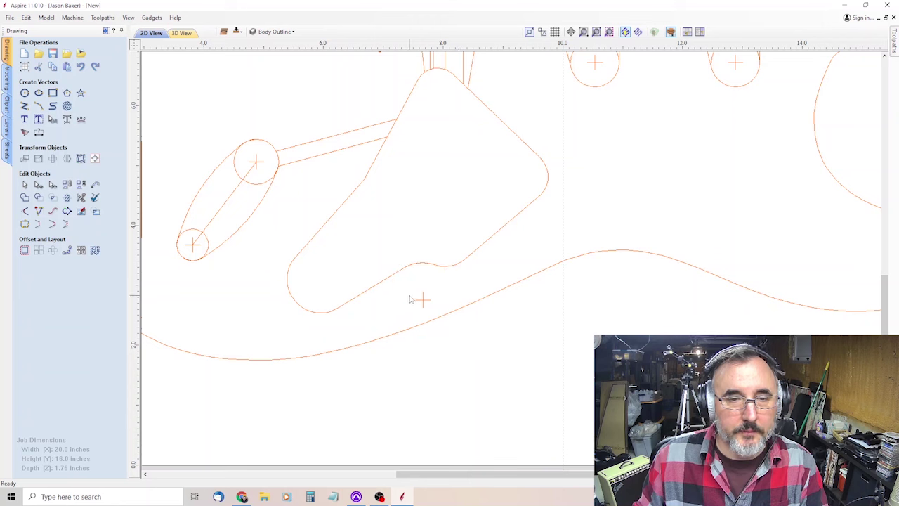
# Step: Delete the two lines joining the small slot to the control cavity
pyautogui.click(339, 150)
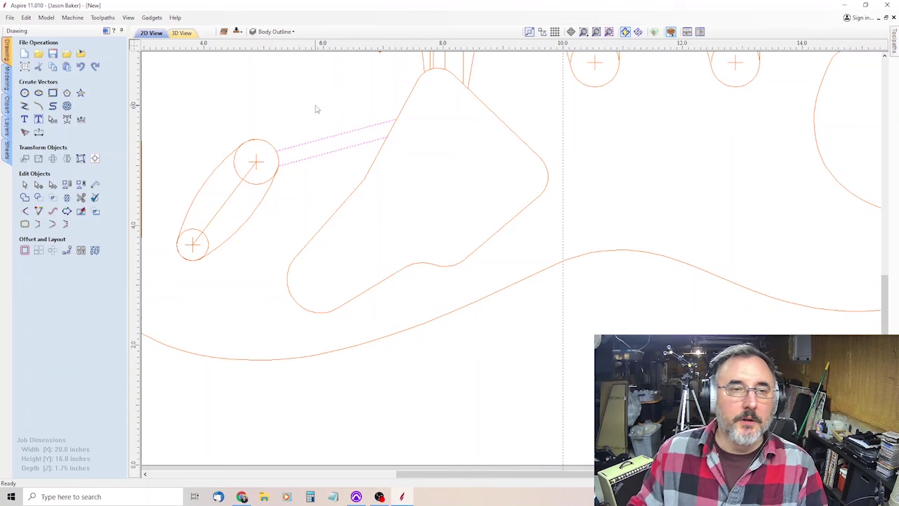
pyautogui.press('Delete')
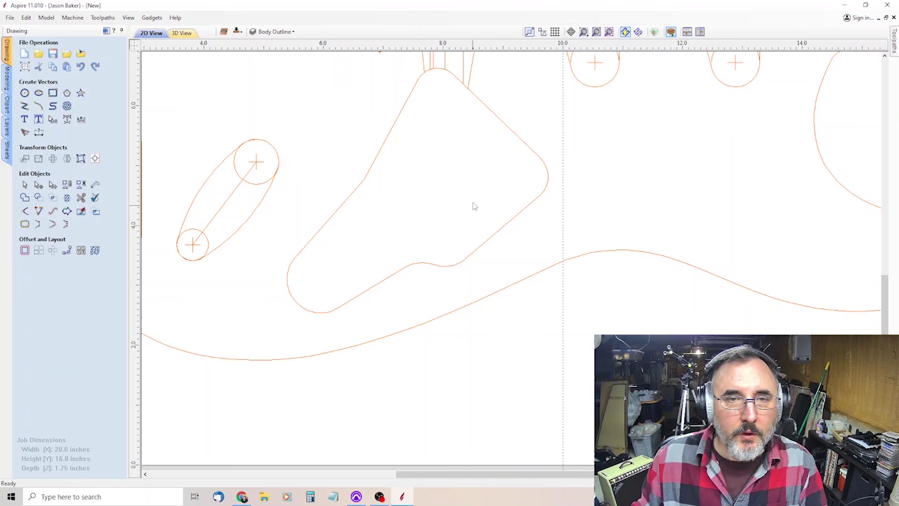
pyautogui.scroll(2, 473, 205)
pyautogui.scroll(-4, 466, 200)
pyautogui.scroll(1, 482, 171)
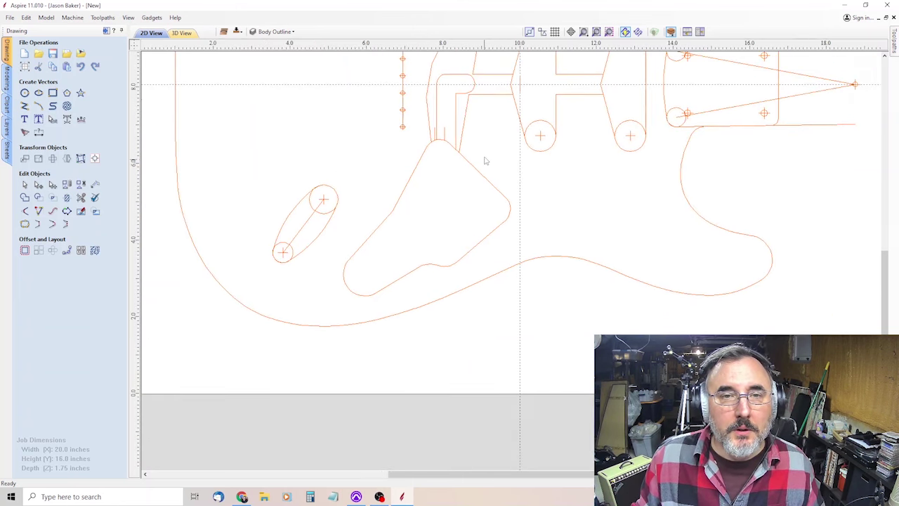
pyautogui.scroll(2, 456, 148)
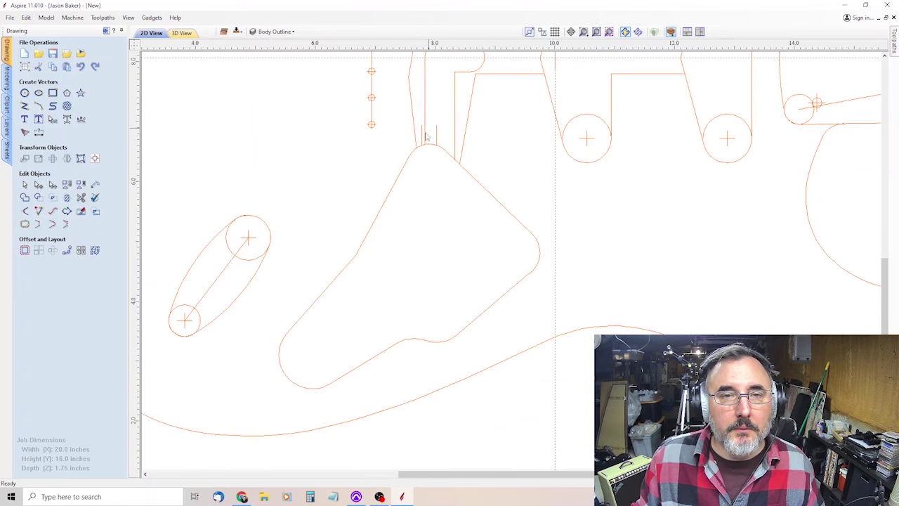
# Step: Add a new layer named Control Pocket and make its colour green
pyautogui.click(289, 32)
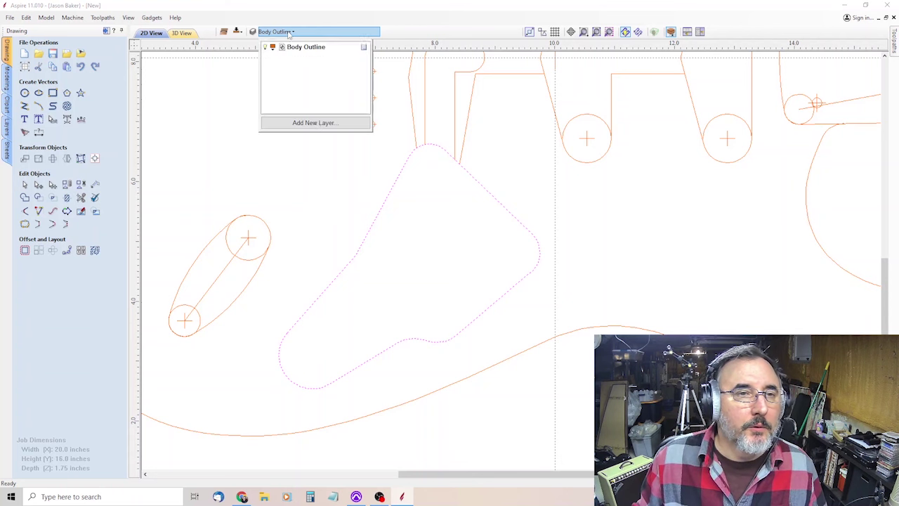
pyautogui.click(315, 123)
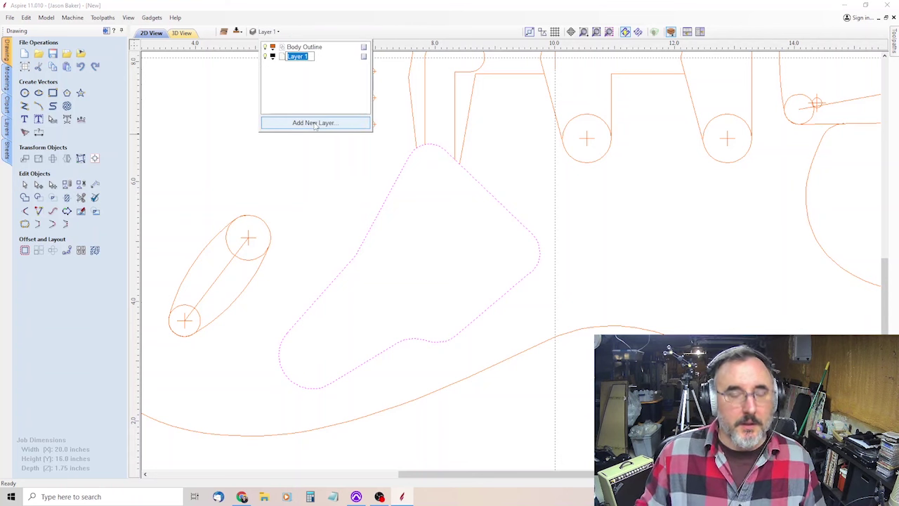
pyautogui.write('Control Pocket')
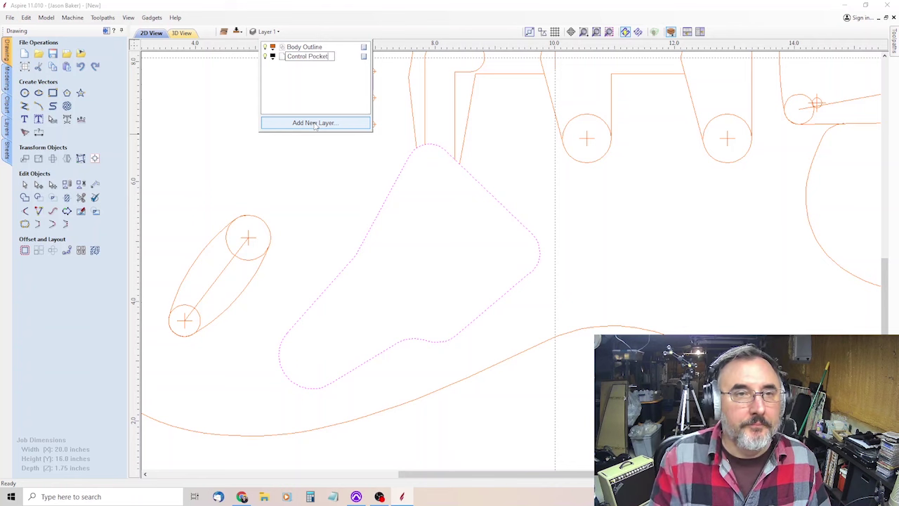
pyautogui.click(321, 92)
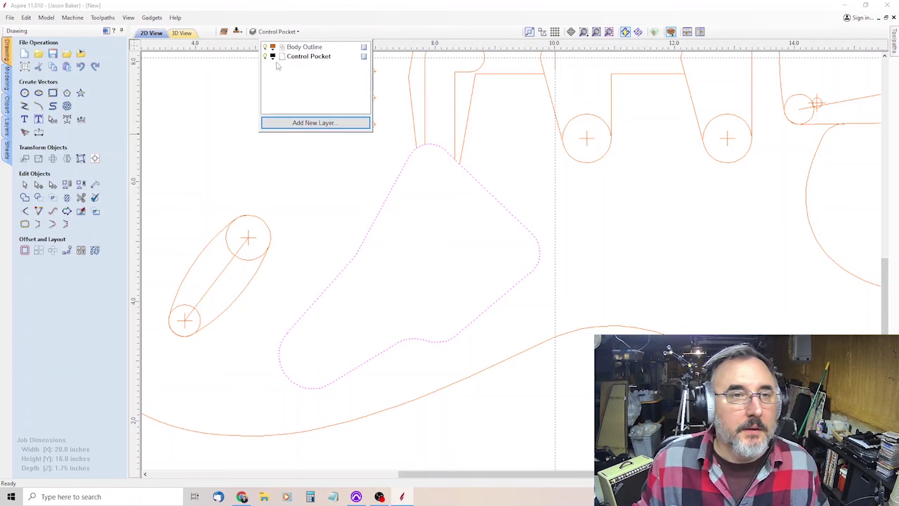
pyautogui.click(272, 56)
pyautogui.click(302, 107)
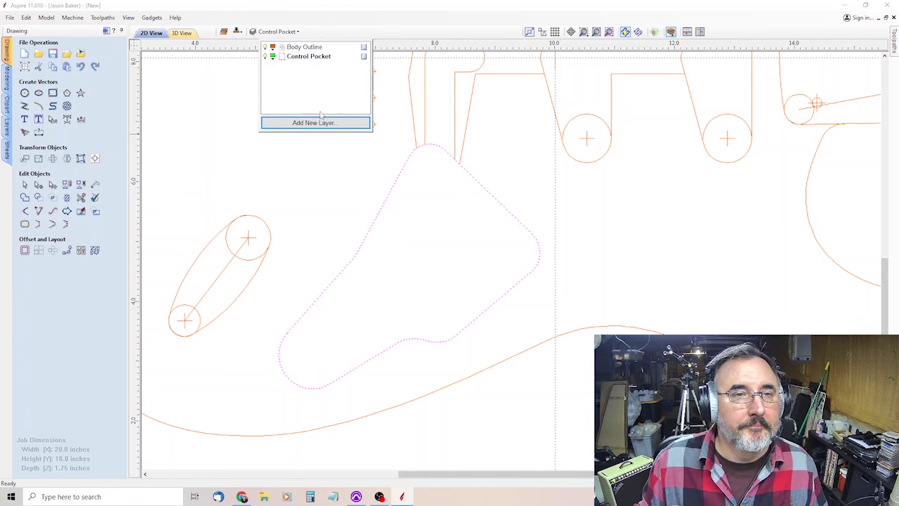
pyautogui.click(324, 175)
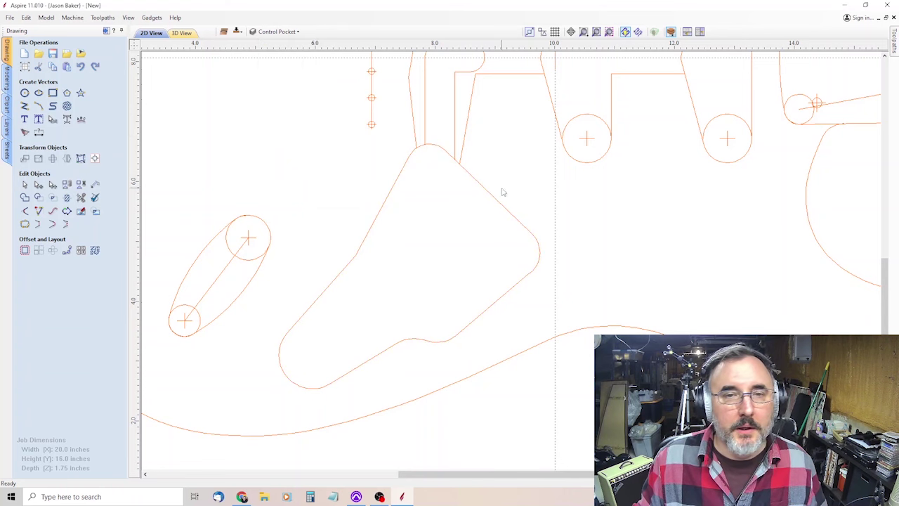
# Step: Move the control cavity outline onto the Control Pocket layer, then select the jack slot parts
pyautogui.rightClick(492, 199)
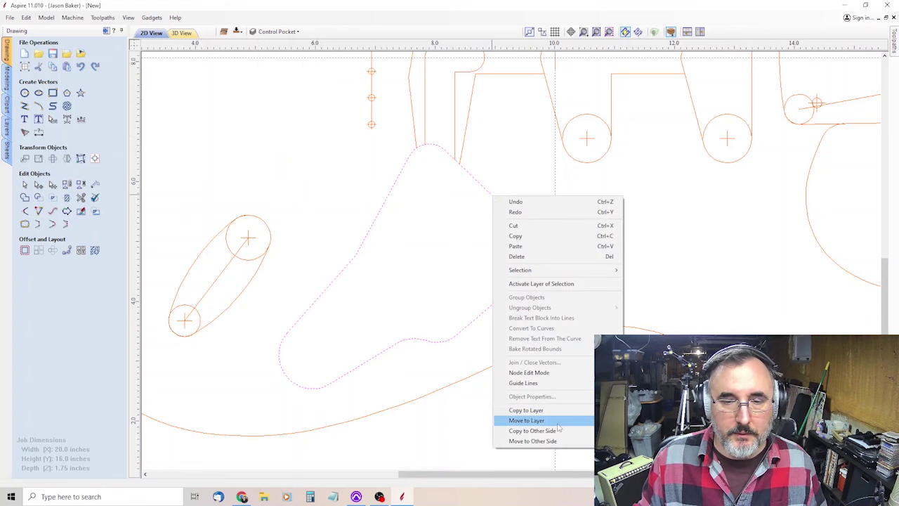
pyautogui.moveTo(491, 474); pyautogui.dragTo(557, 476)
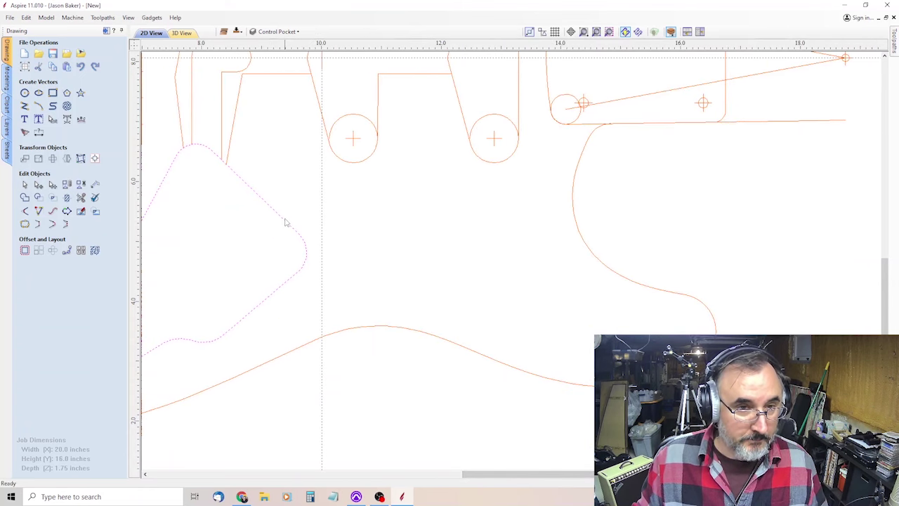
pyautogui.rightClick(285, 224)
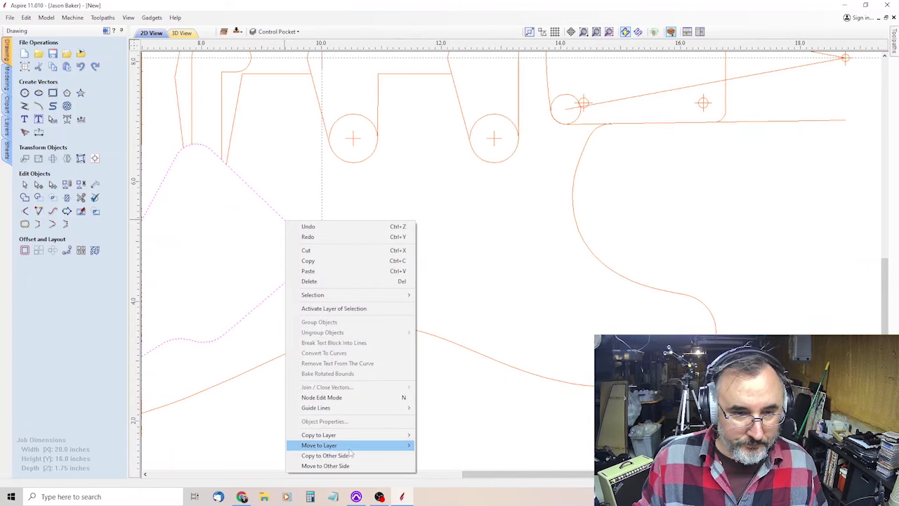
pyautogui.moveTo(349, 448)
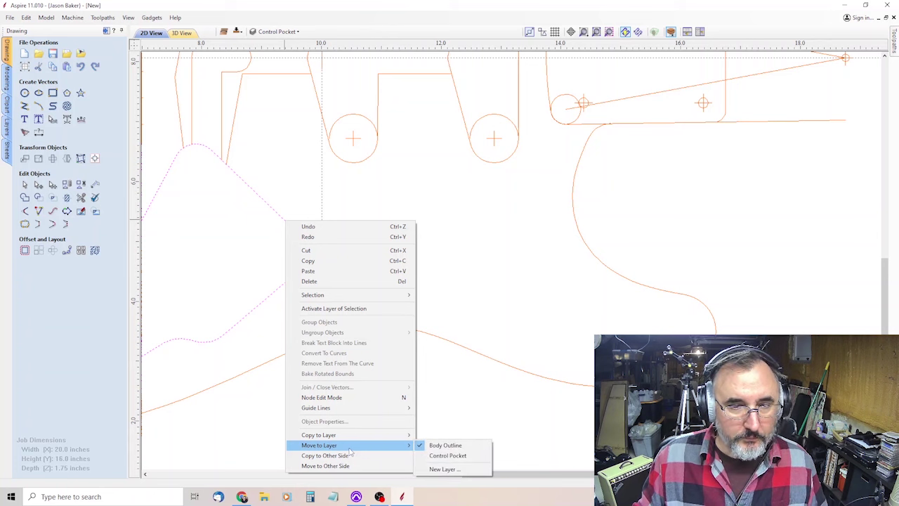
pyautogui.click(439, 455)
pyautogui.click(365, 422)
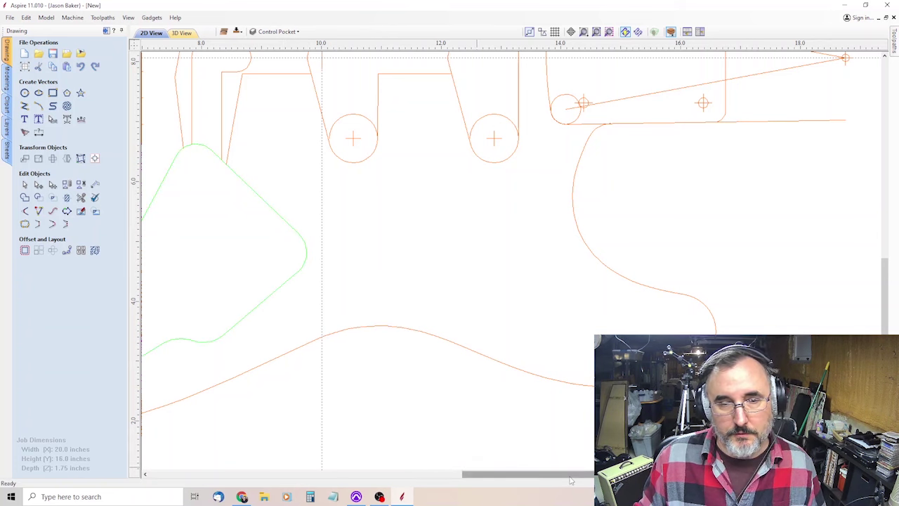
pyautogui.moveTo(564, 475); pyautogui.dragTo(533, 475)
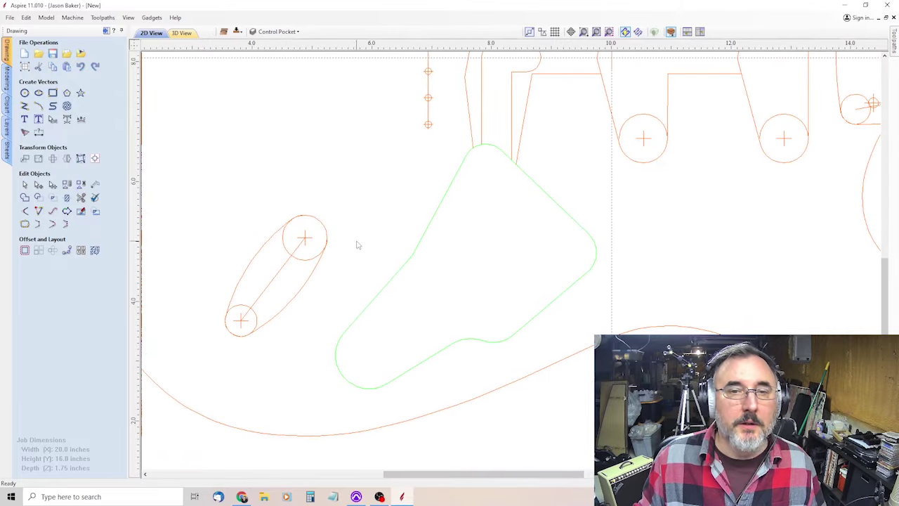
pyautogui.moveTo(302, 264); pyautogui.dragTo(340, 210)
# Step: Clear the slot circles and slightly enlarge the jack oval from its top-right and lower-left corners
pyautogui.click(303, 223)
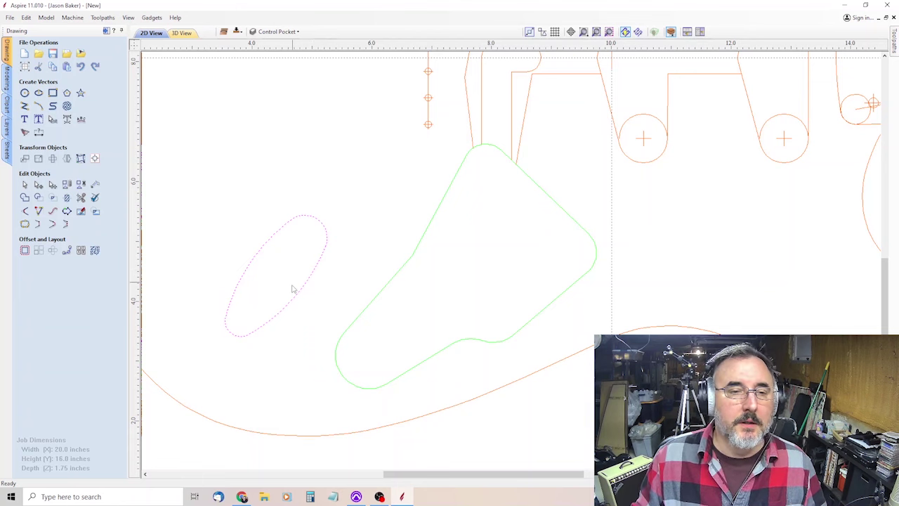
pyautogui.click(302, 286)
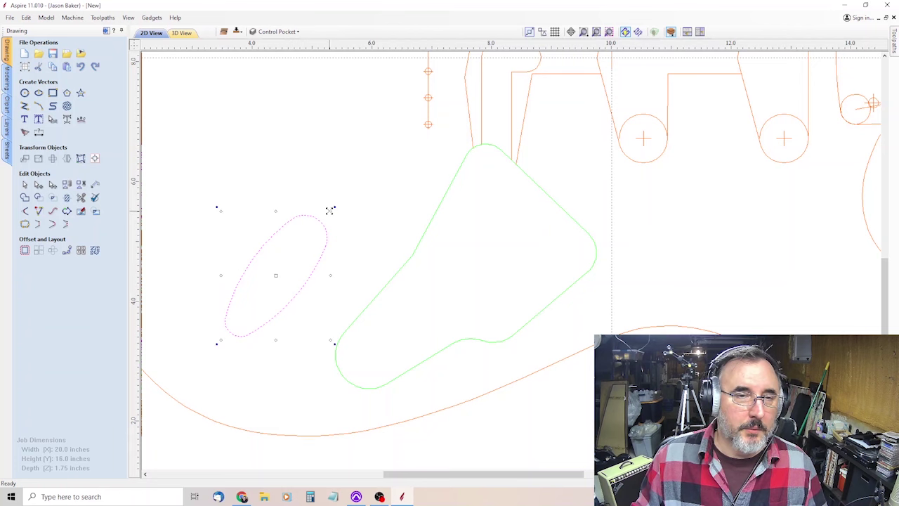
pyautogui.moveTo(331, 209); pyautogui.dragTo(329, 211)
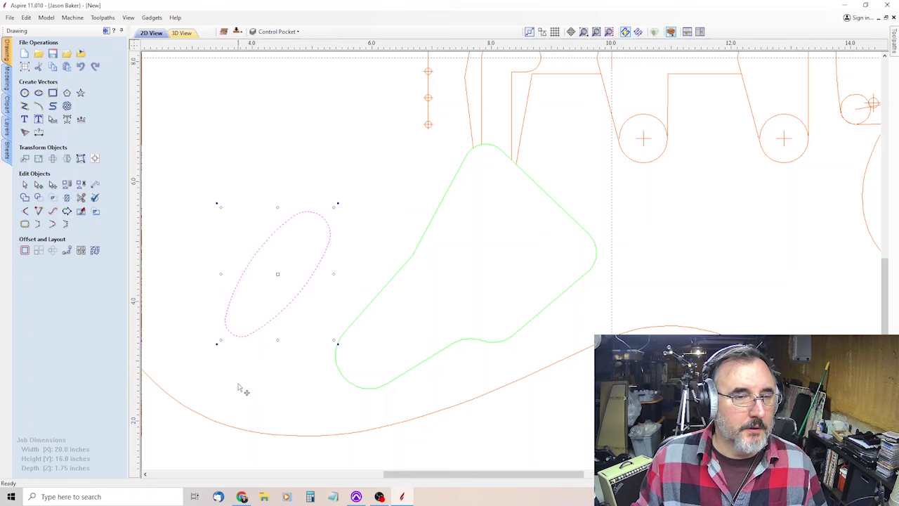
pyautogui.moveTo(220, 340); pyautogui.dragTo(224, 341)
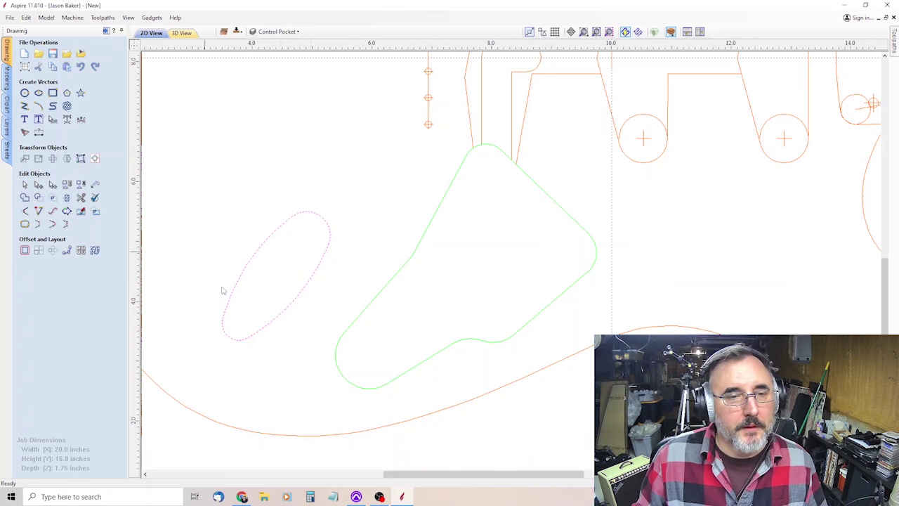
pyautogui.scroll(-4, 309, 153)
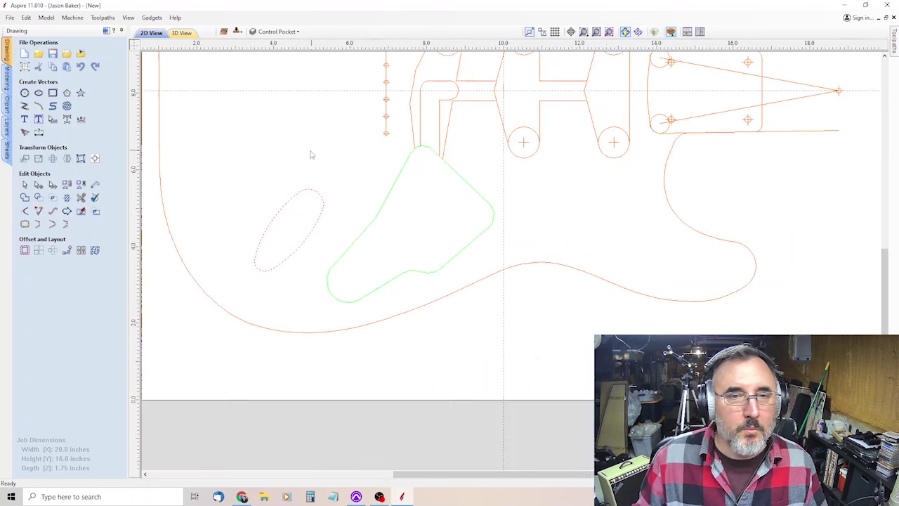
pyautogui.scroll(2, 347, 231)
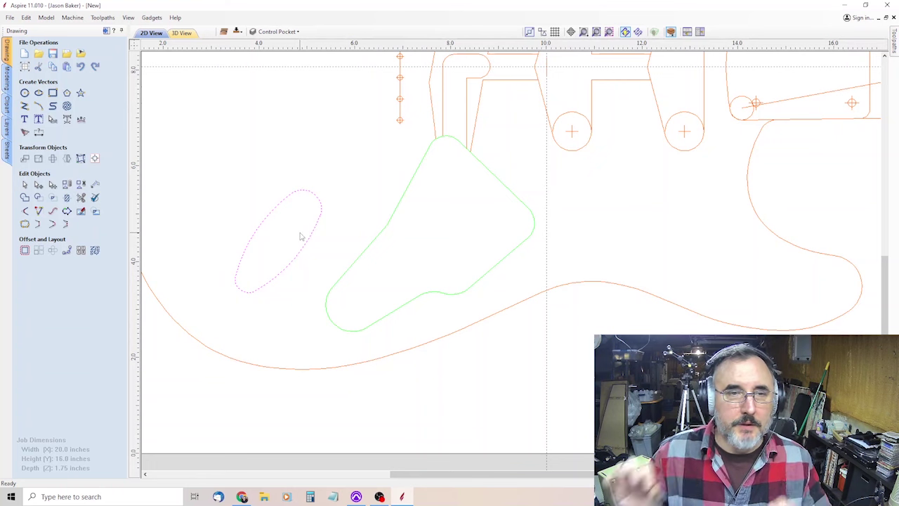
# Step: Add a new layer named Jack Pocket and make its colour magenta
pyautogui.click(673, 283)
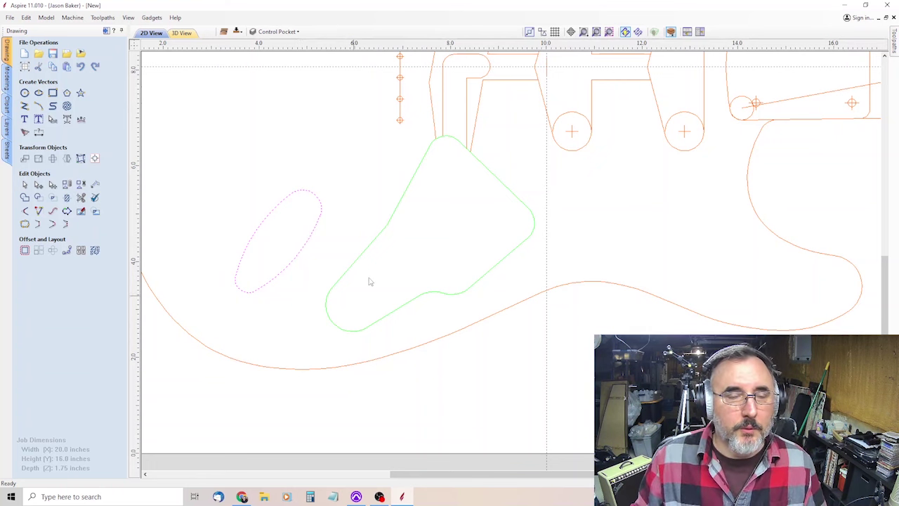
pyautogui.click(276, 32)
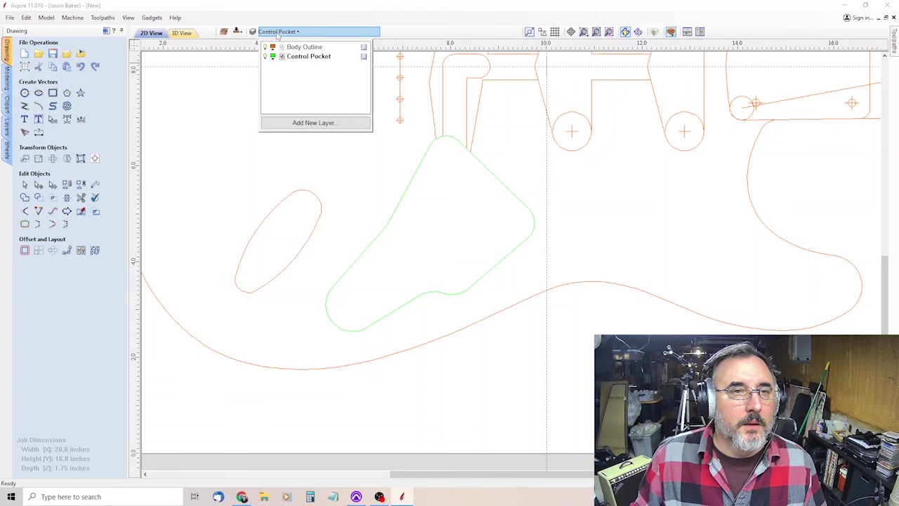
pyautogui.click(314, 123)
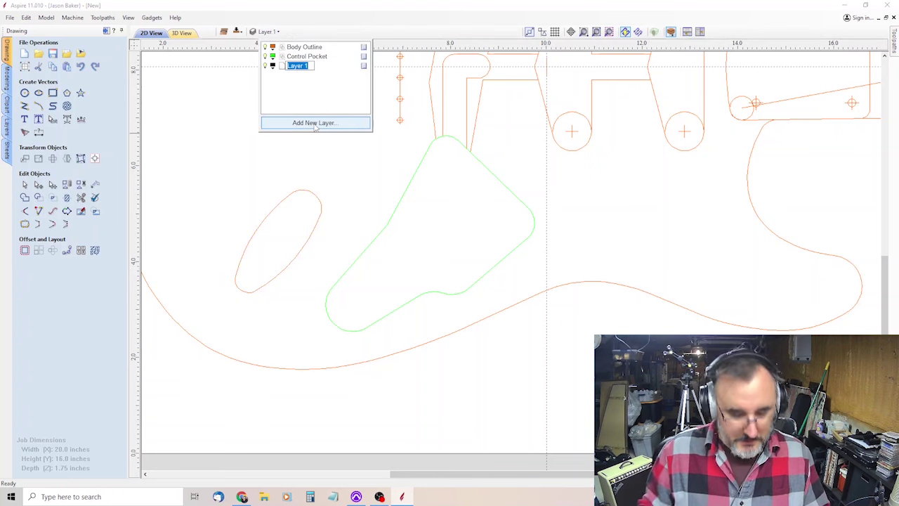
pyautogui.write('Jack Pocket')
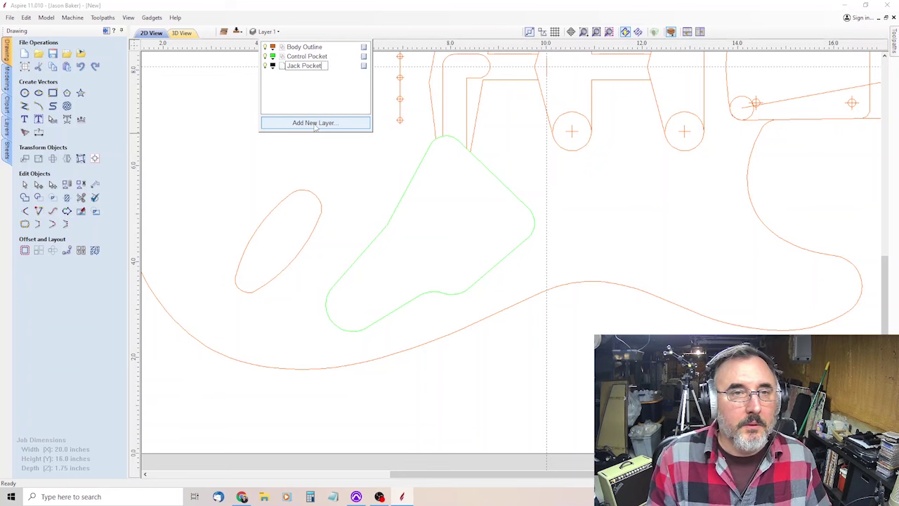
pyautogui.press('Return')
pyautogui.click(273, 66)
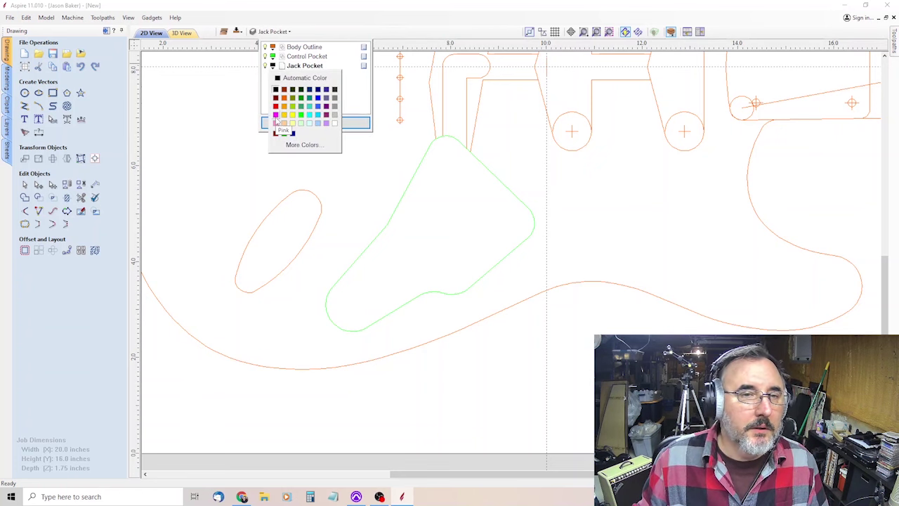
pyautogui.click(276, 115)
pyautogui.click(342, 194)
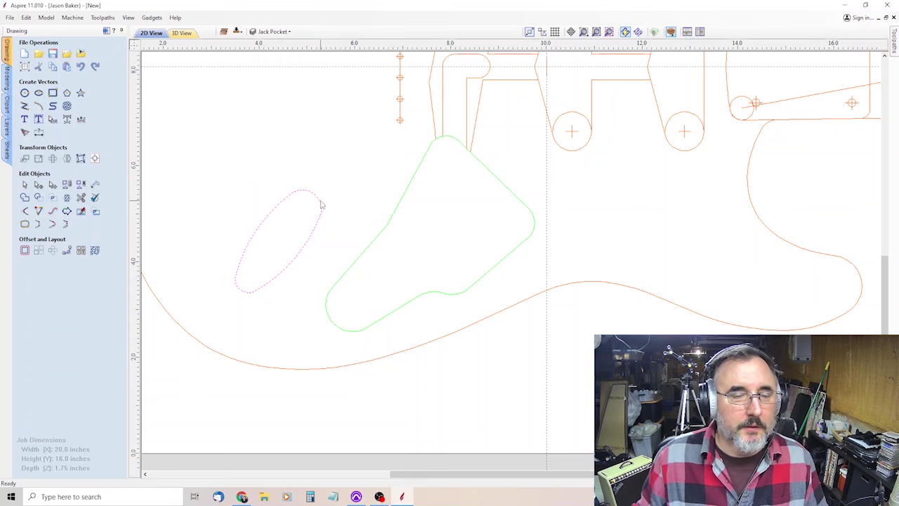
# Step: Move the oval jack outline onto the Jack Pocket layer
pyautogui.rightClick(321, 204)
pyautogui.moveTo(355, 427)
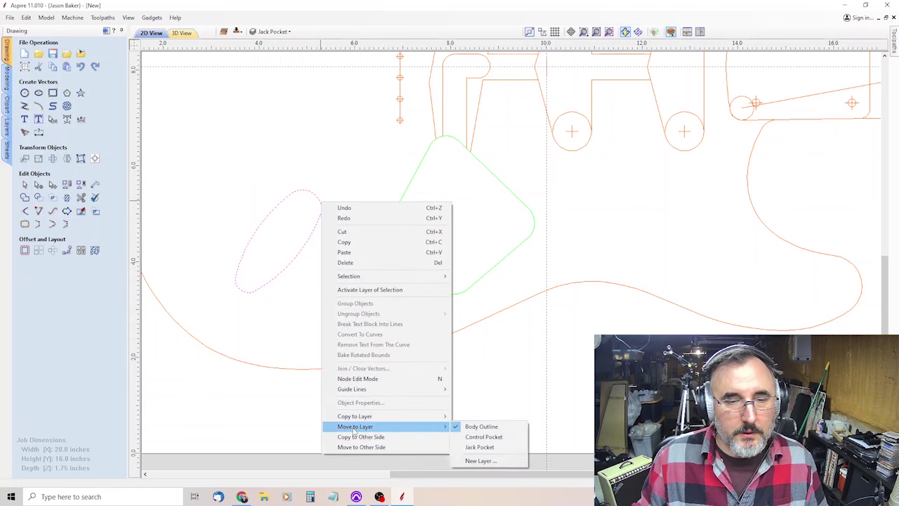
pyautogui.click(481, 446)
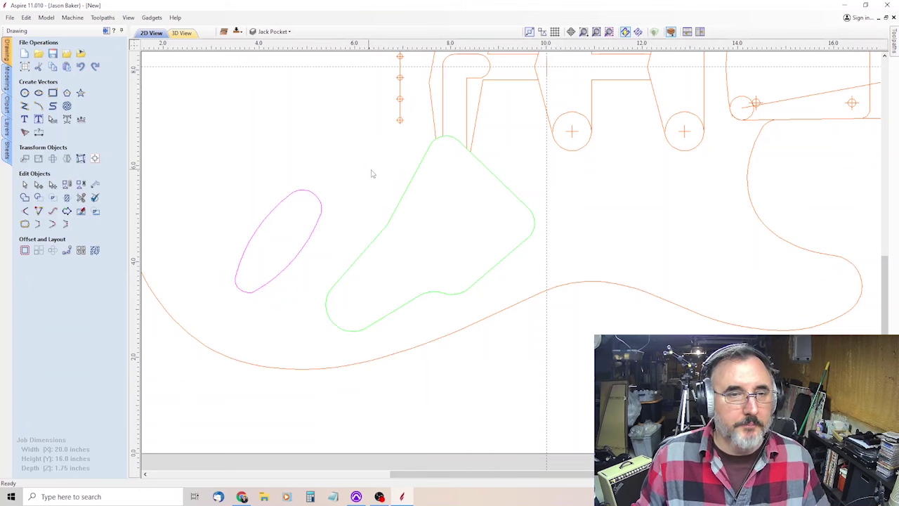
pyautogui.scroll(-4, 371, 210)
pyautogui.scroll(3, 681, 224)
pyautogui.scroll(-1, 449, 162)
pyautogui.scroll(3, 226, 138)
pyautogui.scroll(-1, 226, 138)
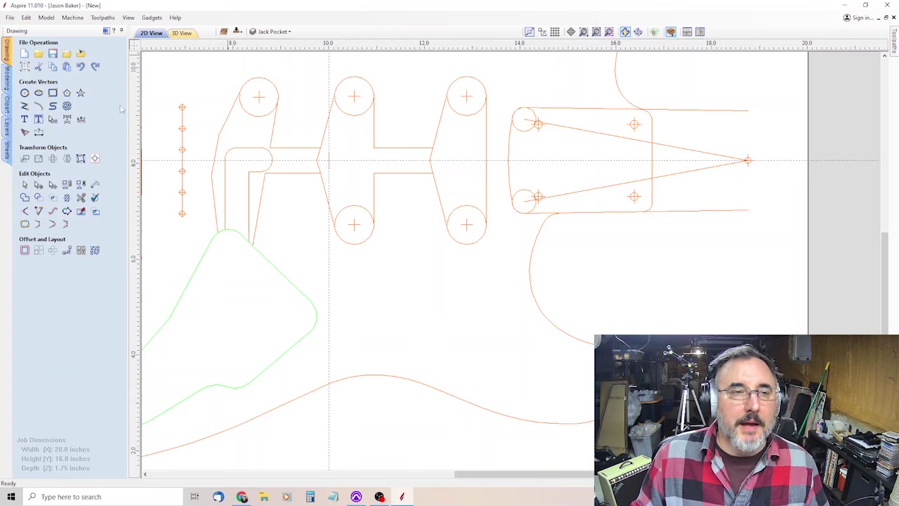
# Step: Delete the vertical column of marker points
pyautogui.scroll(-2, 181, 168)
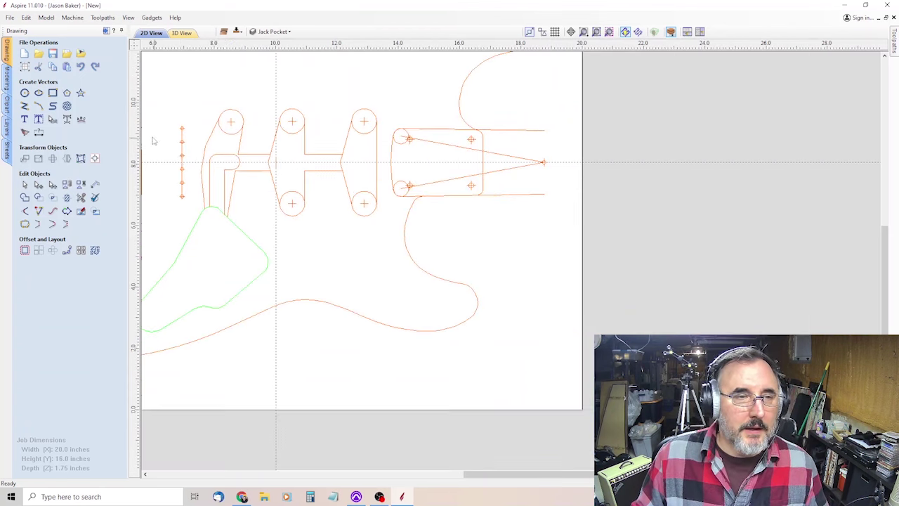
pyautogui.scroll(2, 191, 144)
pyautogui.moveTo(190, 92); pyautogui.dragTo(219, 274)
pyautogui.press('Delete')
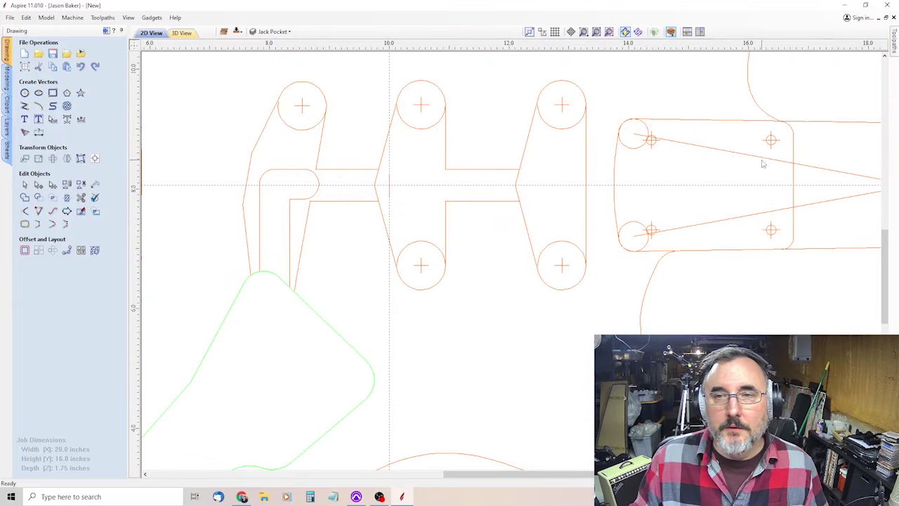
# Step: Delete the bridge's screw circles, drill markers and angled lines, keeping its rectangle
pyautogui.scroll(-2, 694, 144)
pyautogui.scroll(3, 566, 117)
pyautogui.scroll(1, 474, 70)
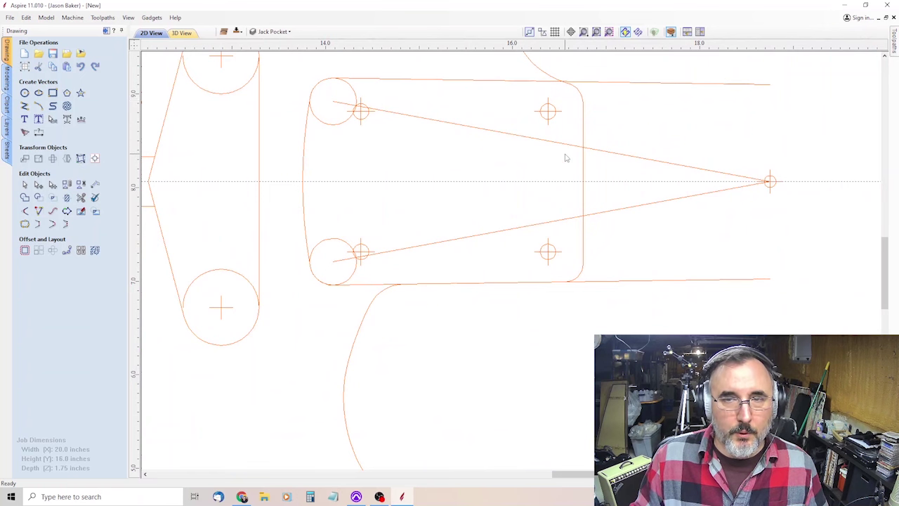
pyautogui.moveTo(560, 122); pyautogui.dragTo(507, 97)
pyautogui.keyDown('shift'); pyautogui.moveTo(383, 137); pyautogui.dragTo(339, 94); pyautogui.keyUp('shift')
pyautogui.press('Delete')
pyautogui.moveTo(397, 278); pyautogui.dragTo(348, 238)
pyautogui.press('Delete')
pyautogui.moveTo(567, 267); pyautogui.dragTo(540, 239)
pyautogui.press('Delete')
pyautogui.moveTo(803, 206); pyautogui.dragTo(762, 159)
pyautogui.press('Delete')
pyautogui.scroll(-3, 640, 145)
pyautogui.scroll(-2, 640, 145)
pyautogui.scroll(2, 425, 141)
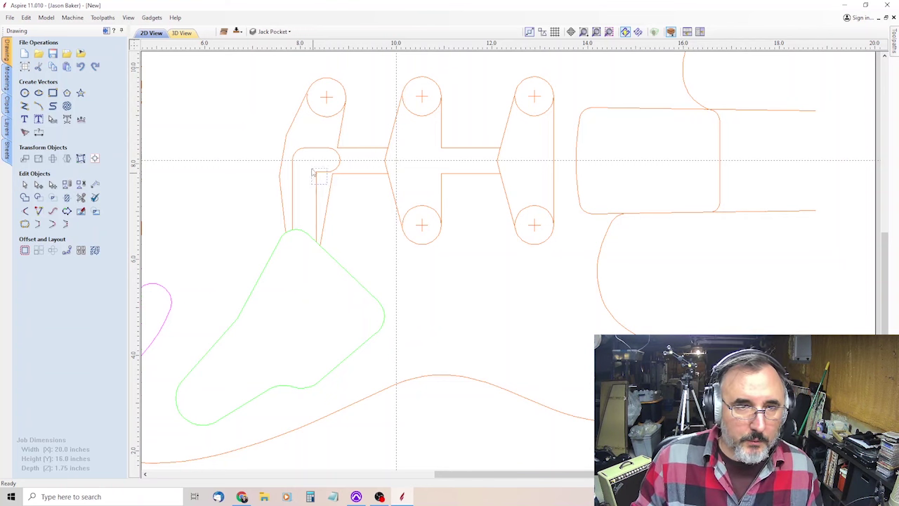
# Step: Delete the small inner rounded outline inside the leftmost cavity shape
pyautogui.click(297, 145)
pyautogui.press('Delete')
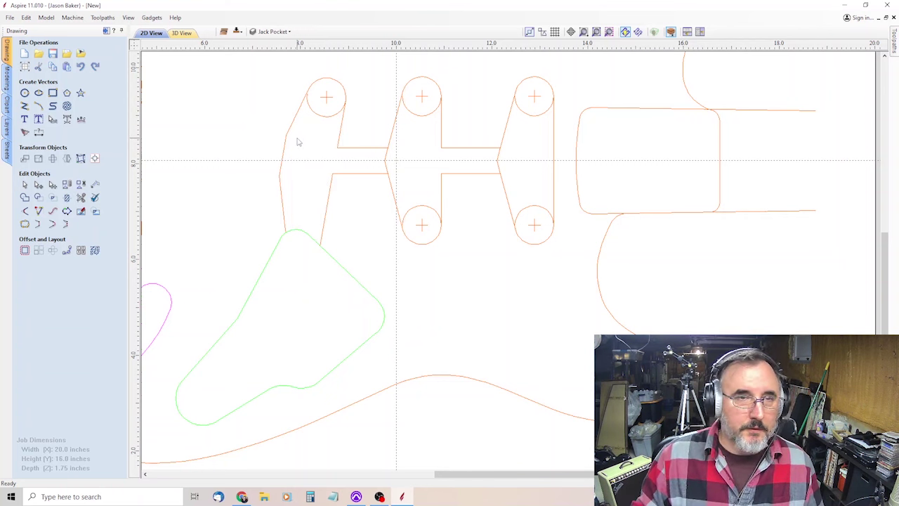
# Step: Delete the round end circles on the middle and right pickup slots
pyautogui.click(325, 97)
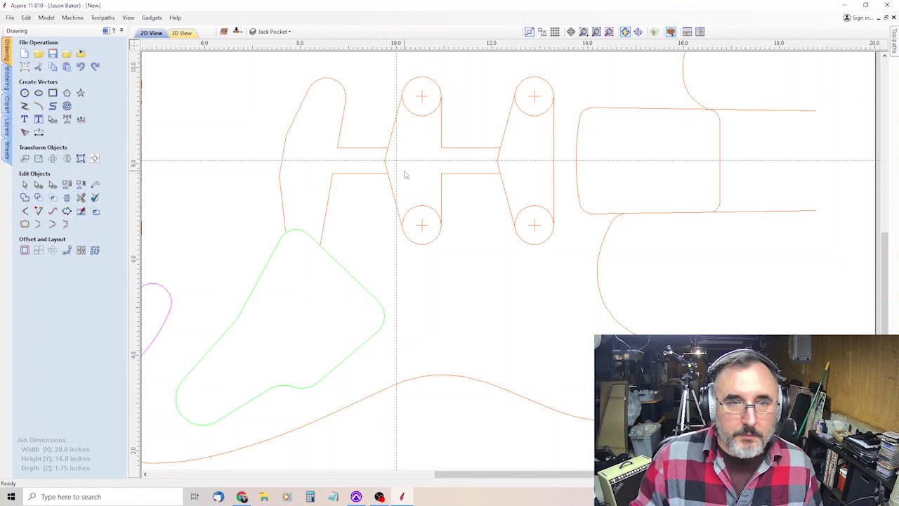
pyautogui.click(373, 158)
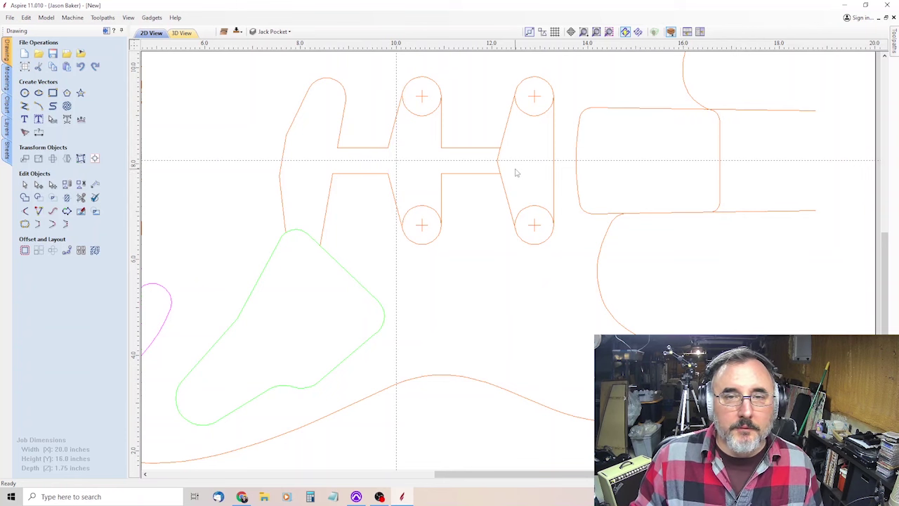
pyautogui.moveTo(516, 169); pyautogui.dragTo(484, 162)
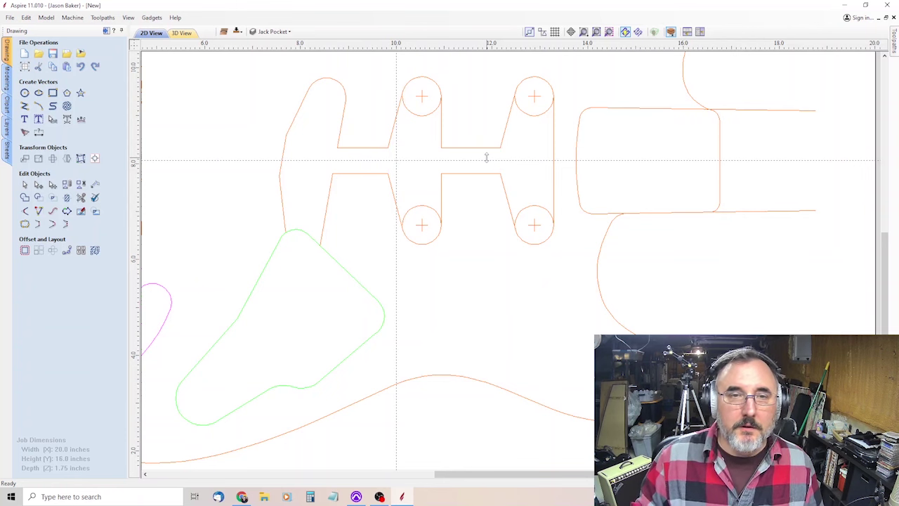
pyautogui.moveTo(432, 134); pyautogui.dragTo(417, 93)
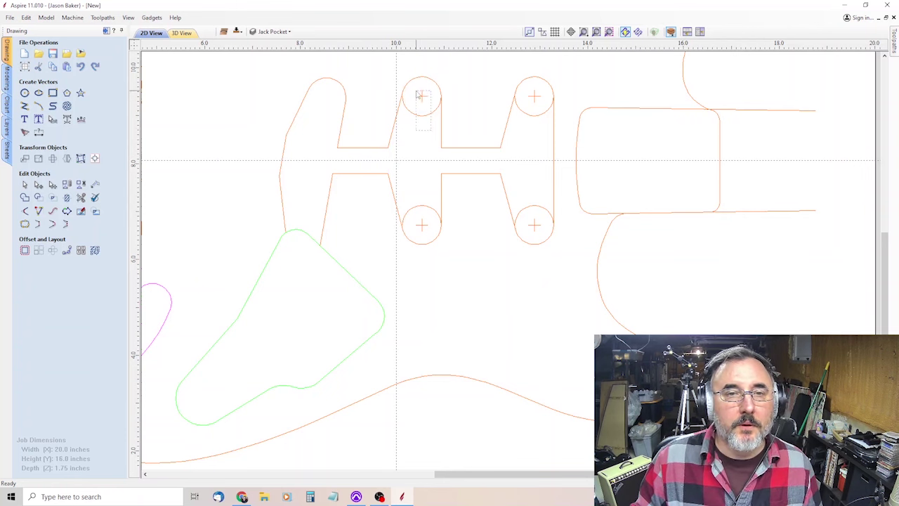
pyautogui.moveTo(430, 209); pyautogui.dragTo(406, 190)
pyautogui.press('Delete')
pyautogui.click(534, 205)
pyautogui.press('Delete')
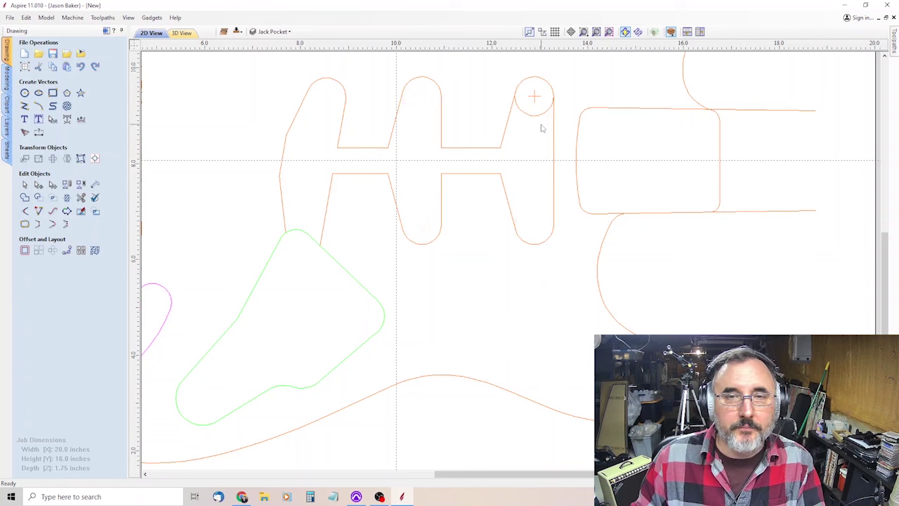
pyautogui.click(534, 91)
pyautogui.press('Delete')
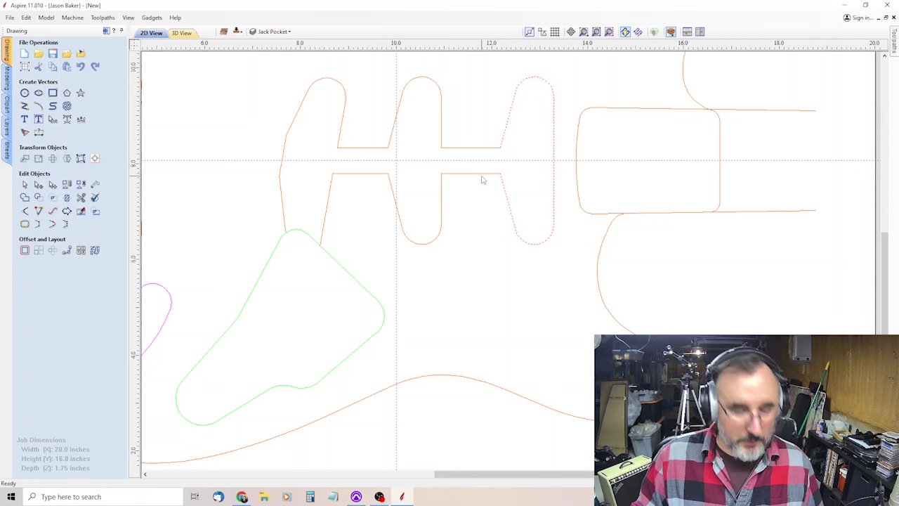
# Step: Box-select the whole pickup cavity outline and its remaining slot pieces
pyautogui.click(482, 154)
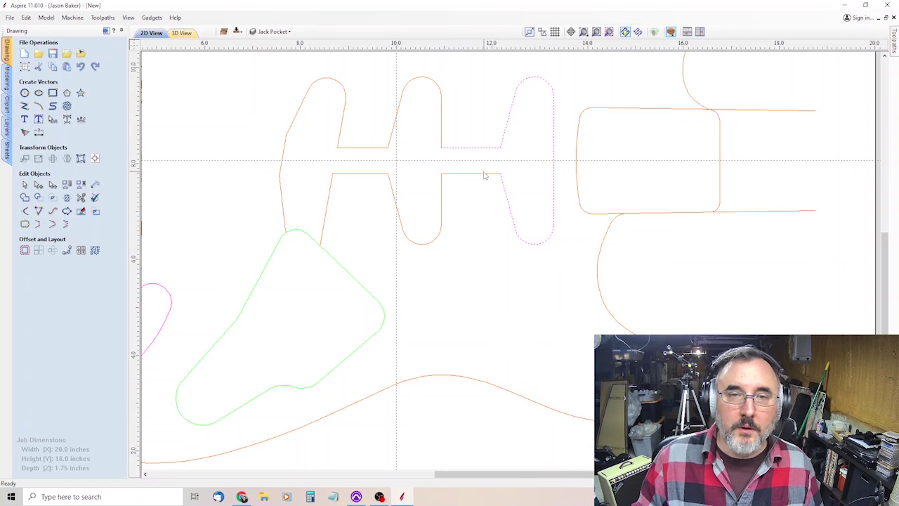
pyautogui.keyDown('shift'); pyautogui.click(441, 141); pyautogui.keyUp('shift')
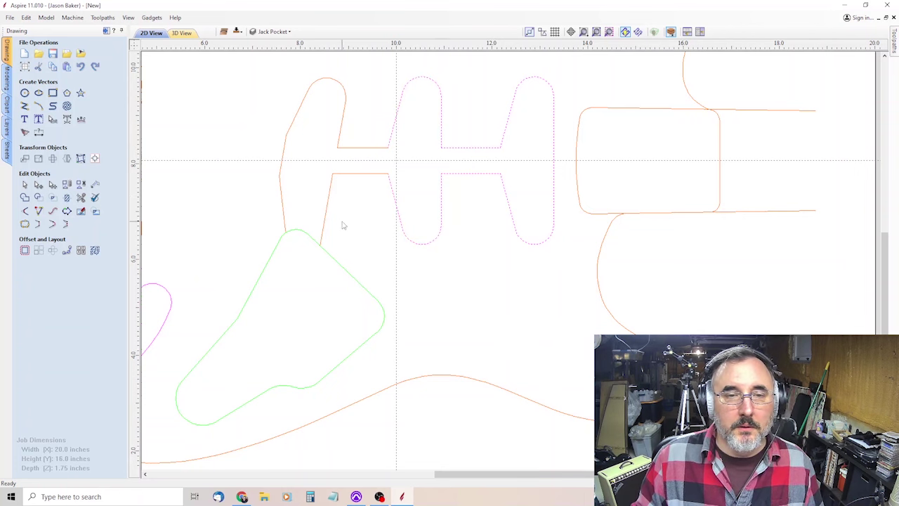
pyautogui.moveTo(377, 204)
pyautogui.mouseDown()
pyautogui.moveTo(366, 144)
pyautogui.moveTo(356, 138)
pyautogui.mouseUp()
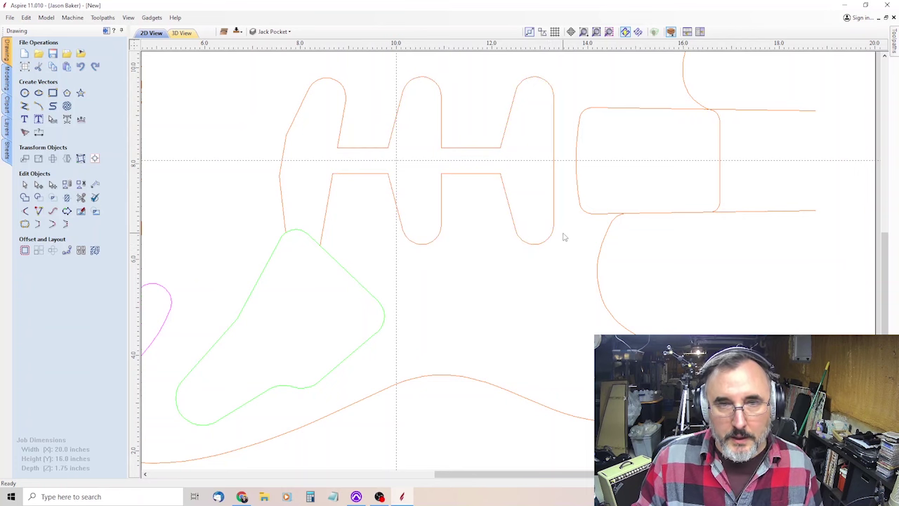
pyautogui.moveTo(563, 234); pyautogui.dragTo(324, 111)
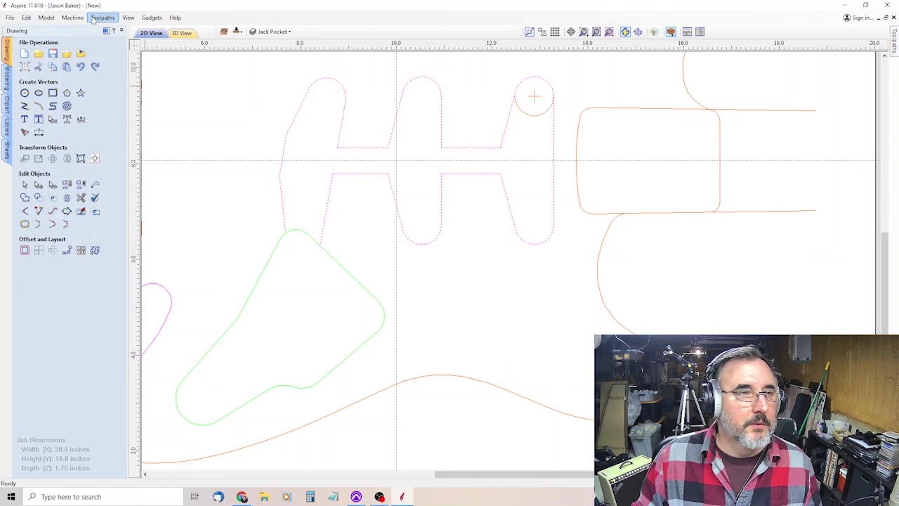
# Step: Unselect all via Edit > Selection, then box-select every pickup cavity vector
pyautogui.click(26, 17)
pyautogui.moveTo(84, 93)
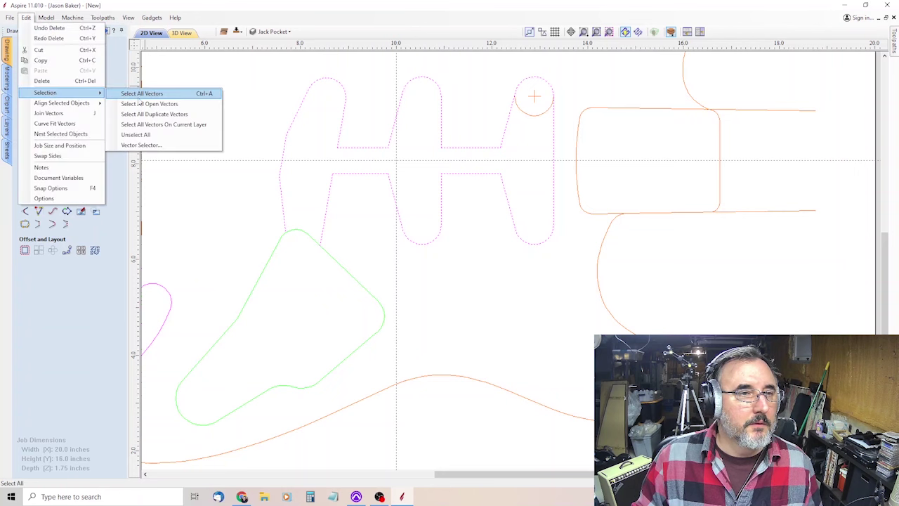
pyautogui.click(148, 136)
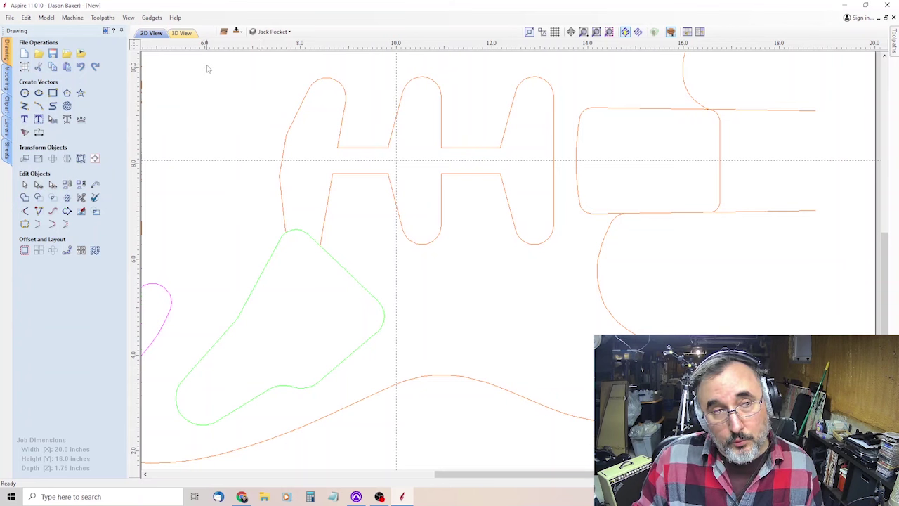
pyautogui.moveTo(207, 68); pyautogui.dragTo(564, 269)
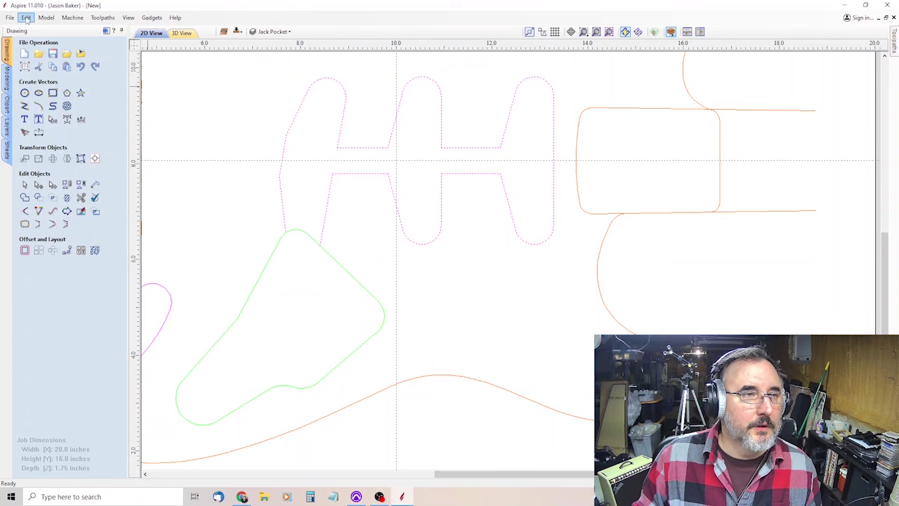
pyautogui.click(46, 18)
pyautogui.click(26, 17)
pyautogui.moveTo(84, 93)
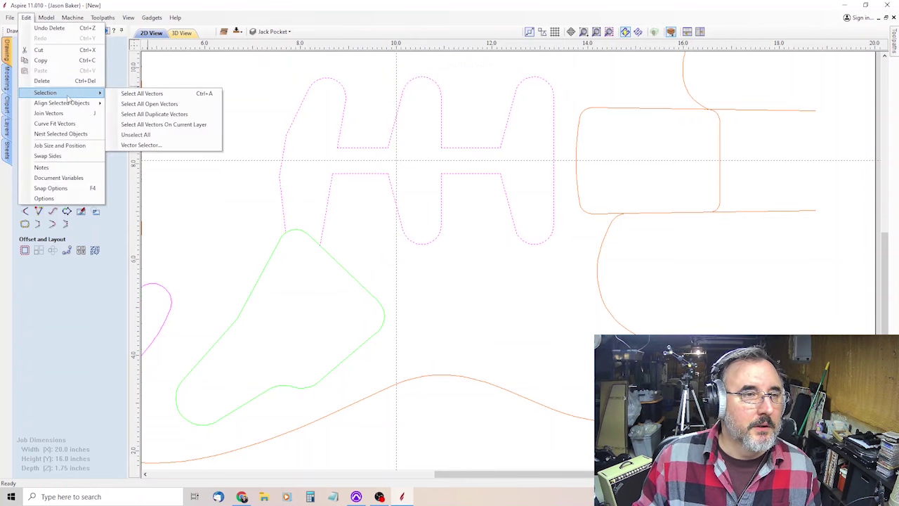
pyautogui.click(140, 134)
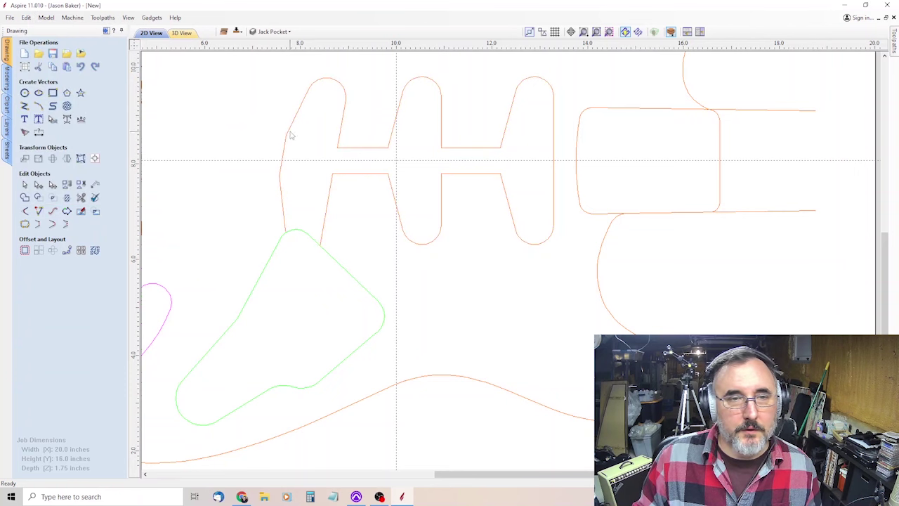
pyautogui.moveTo(303, 136); pyautogui.dragTo(529, 187)
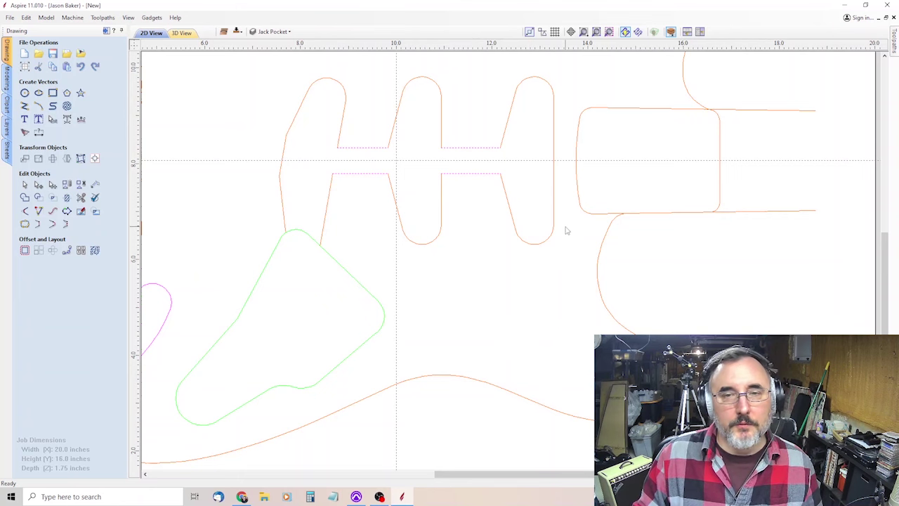
pyautogui.moveTo(564, 188); pyautogui.dragTo(247, 107)
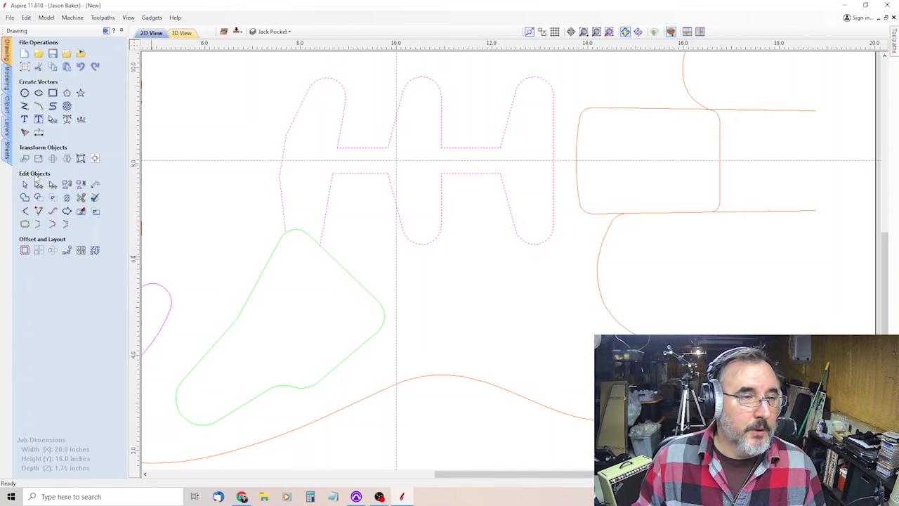
# Step: Join the selected pickup cavity pieces into one outline with Join Vectors
pyautogui.click(25, 225)
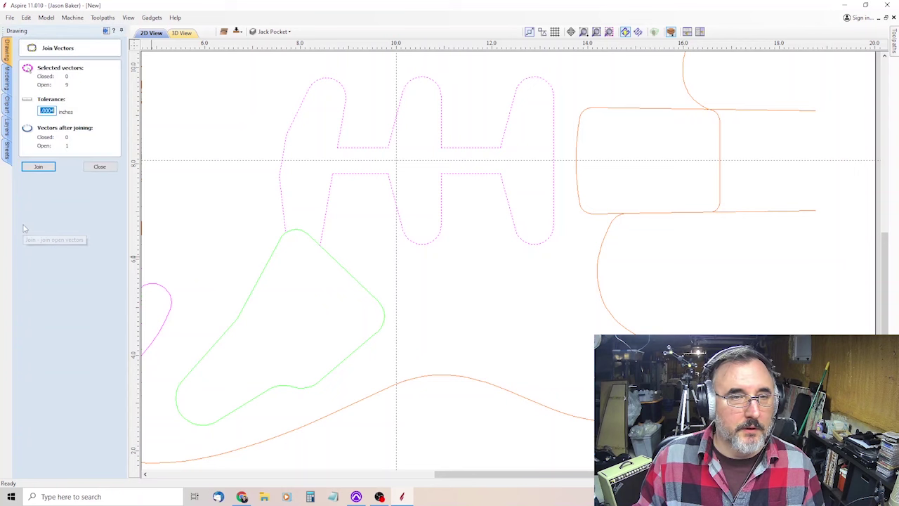
pyautogui.click(39, 167)
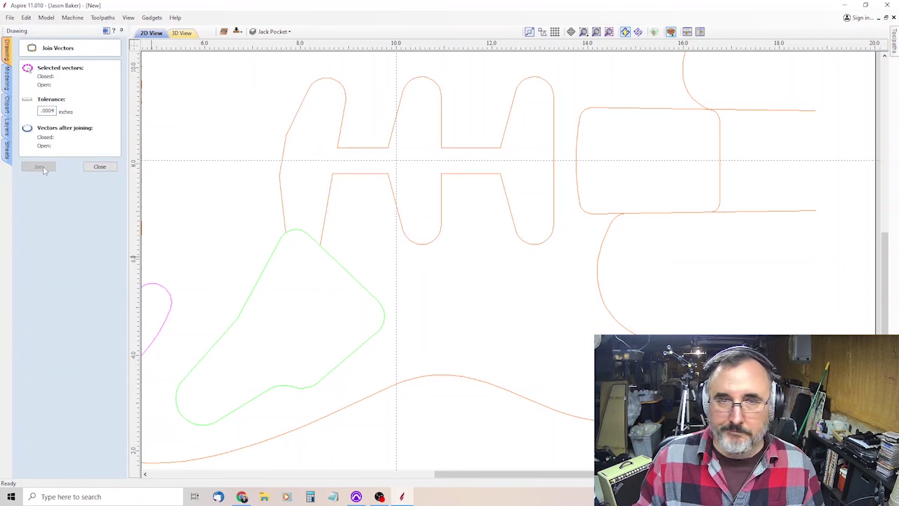
pyautogui.click(99, 166)
# Step: In node editing, drag the lower-left end node down and close the gap with a straight line
pyautogui.click(482, 176)
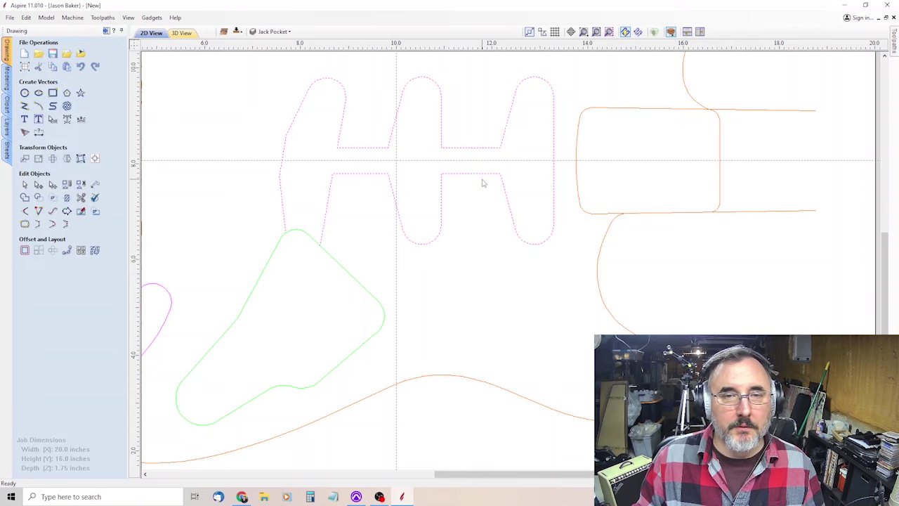
pyautogui.click(39, 185)
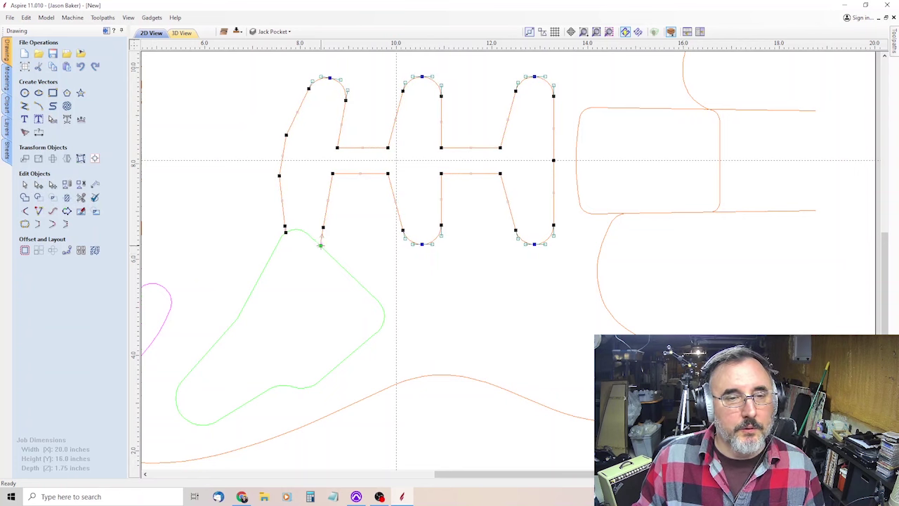
pyautogui.moveTo(321, 245); pyautogui.dragTo(316, 264)
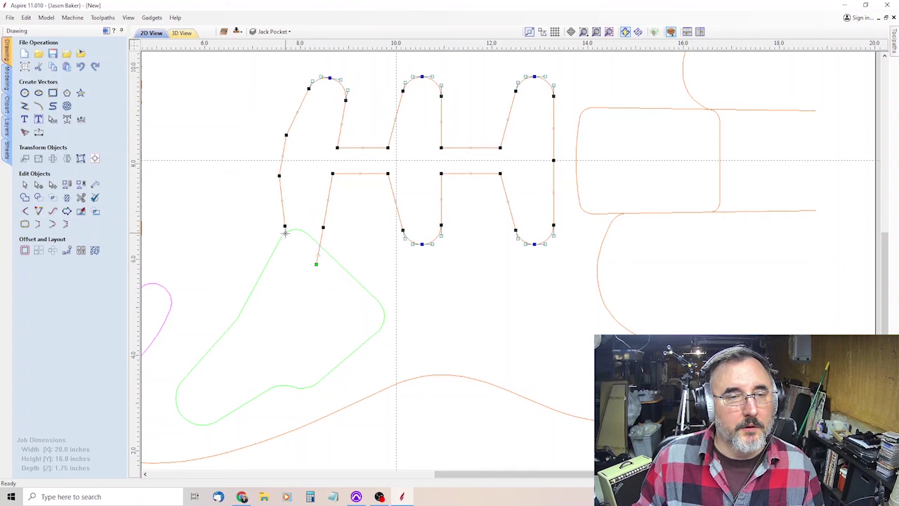
pyautogui.moveTo(285, 241); pyautogui.dragTo(288, 254)
pyautogui.click(311, 297)
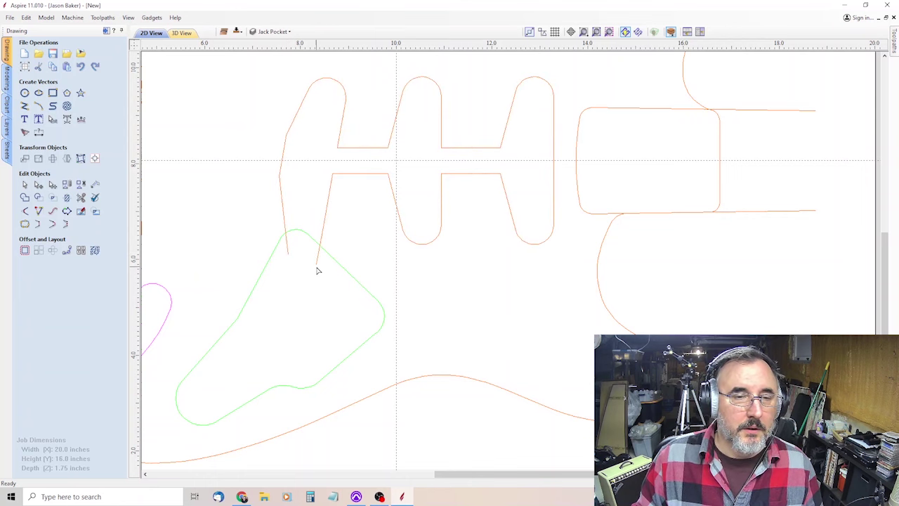
pyautogui.click(316, 263)
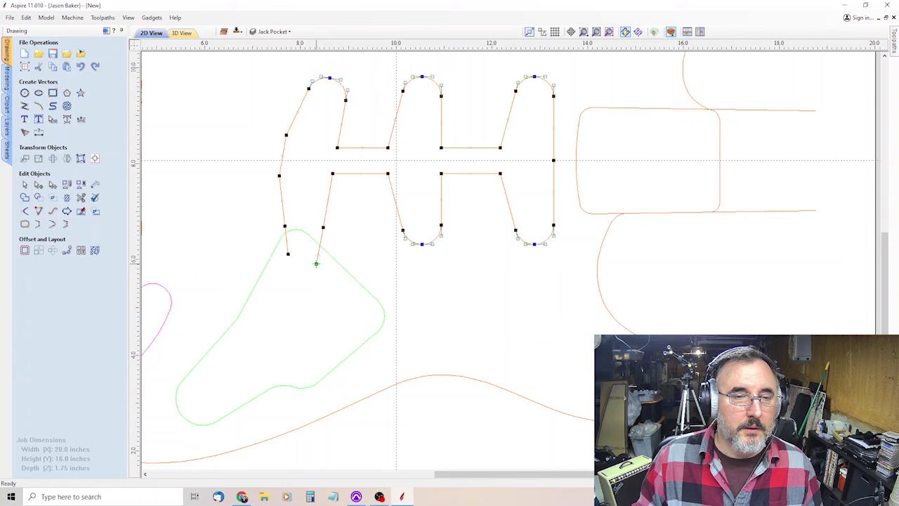
pyautogui.click(38, 224)
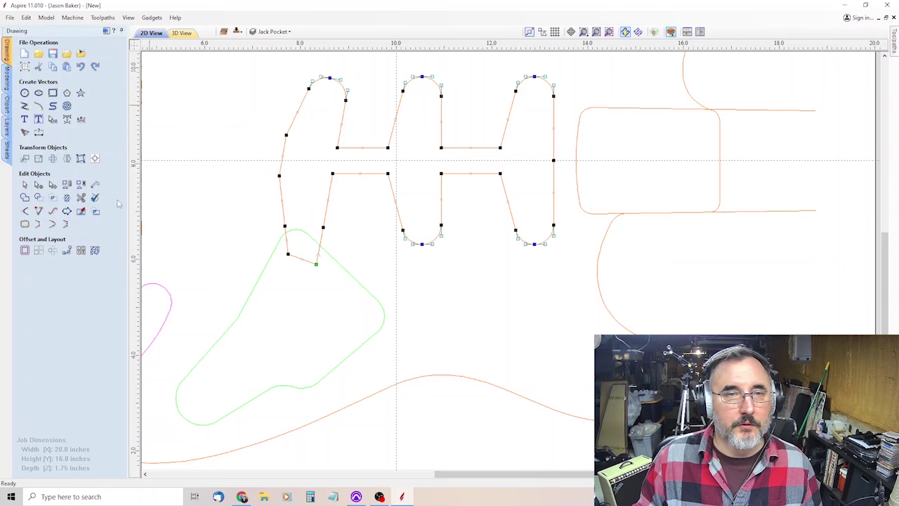
pyautogui.click(25, 184)
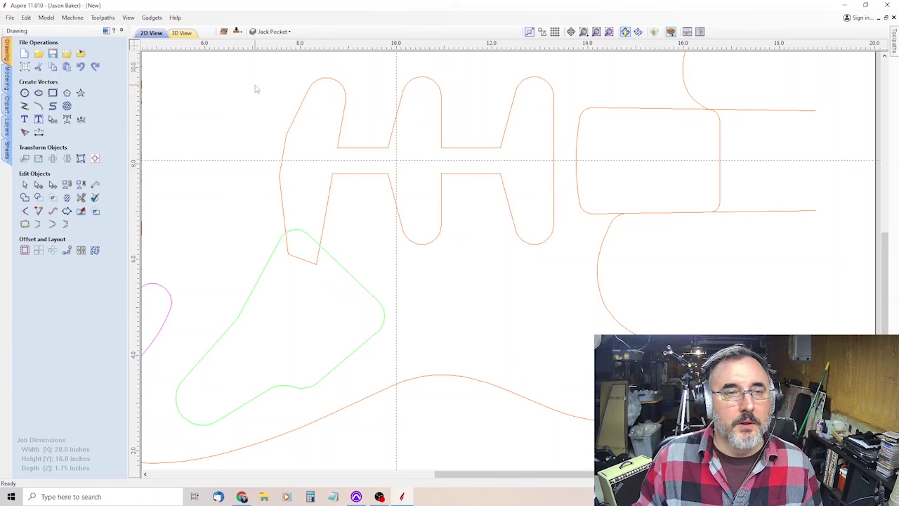
# Step: Add a new layer named Pickup Pocket with a sky blue colour
pyautogui.click(273, 31)
pyautogui.click(298, 123)
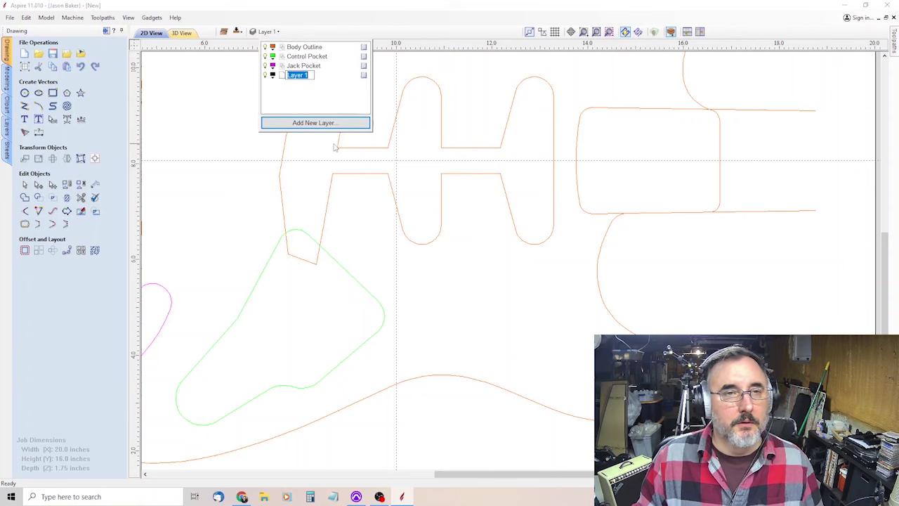
pyautogui.write('Pickup Pocket')
pyautogui.press('Return')
pyautogui.click(272, 76)
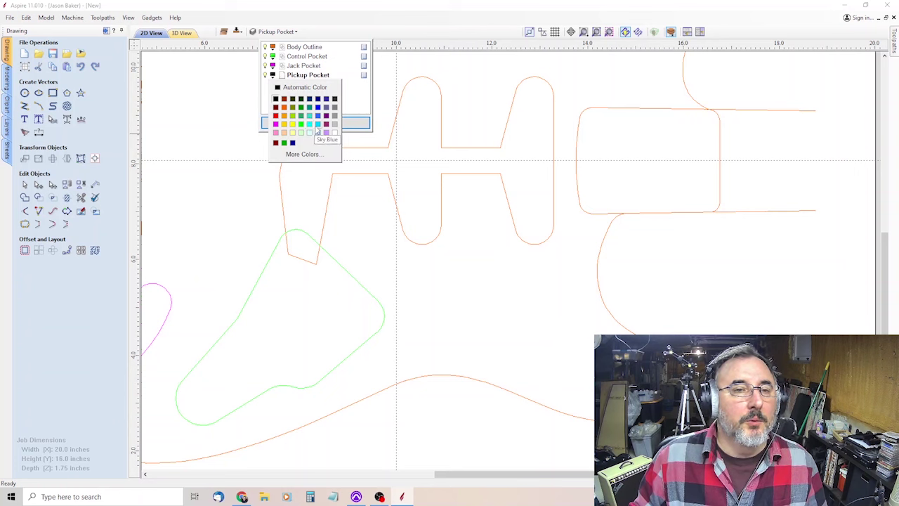
pyautogui.click(317, 125)
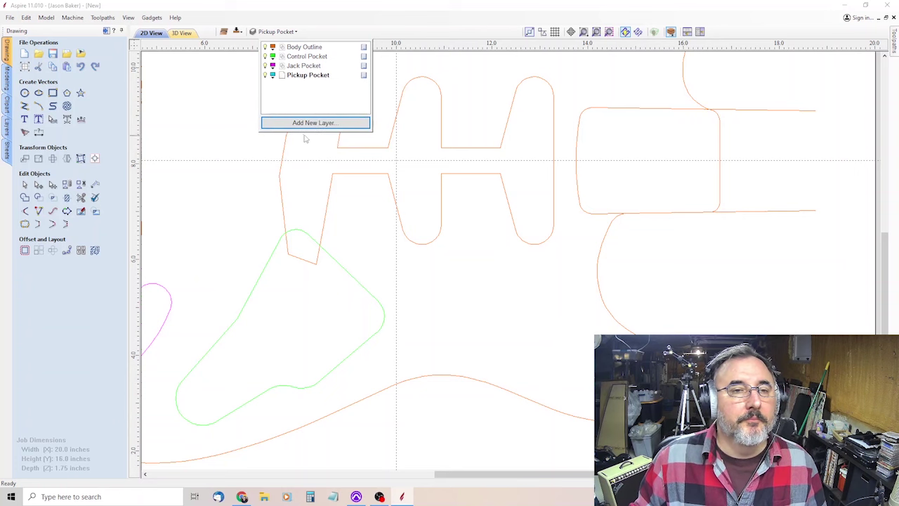
# Step: Move the joined pickup outline onto the Pickup Pocket layer
pyautogui.rightClick(362, 177)
pyautogui.moveTo(412, 399)
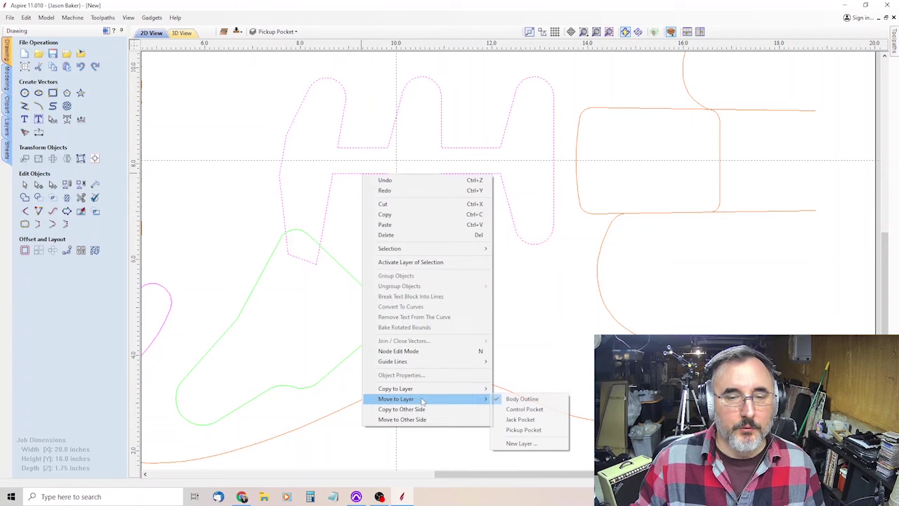
pyautogui.click(548, 432)
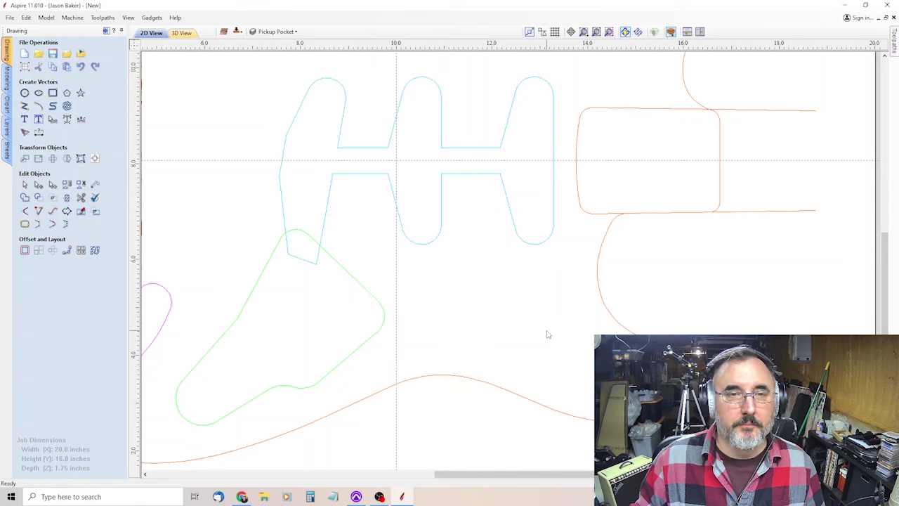
pyautogui.scroll(-5, 466, 242)
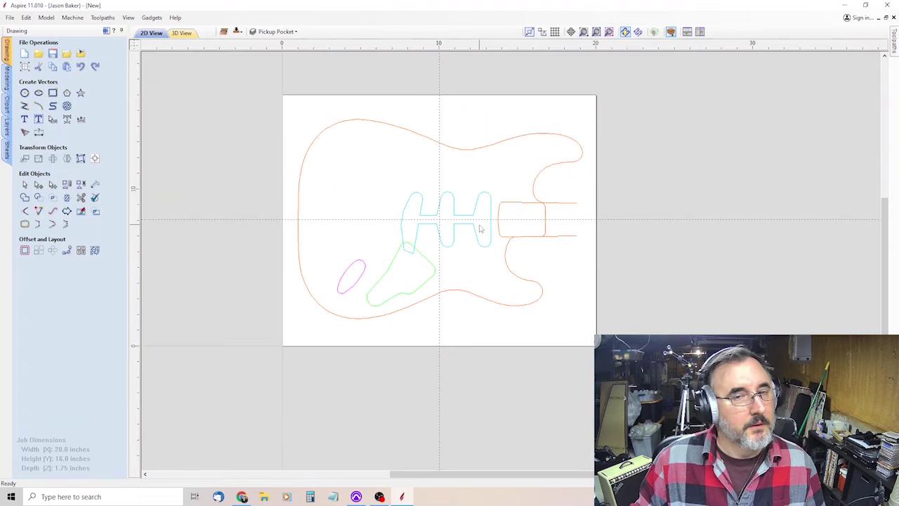
# Step: Join the orange neck pocket outline and its two long lines into one vector
pyautogui.scroll(3, 639, 222)
pyautogui.scroll(2, 299, 184)
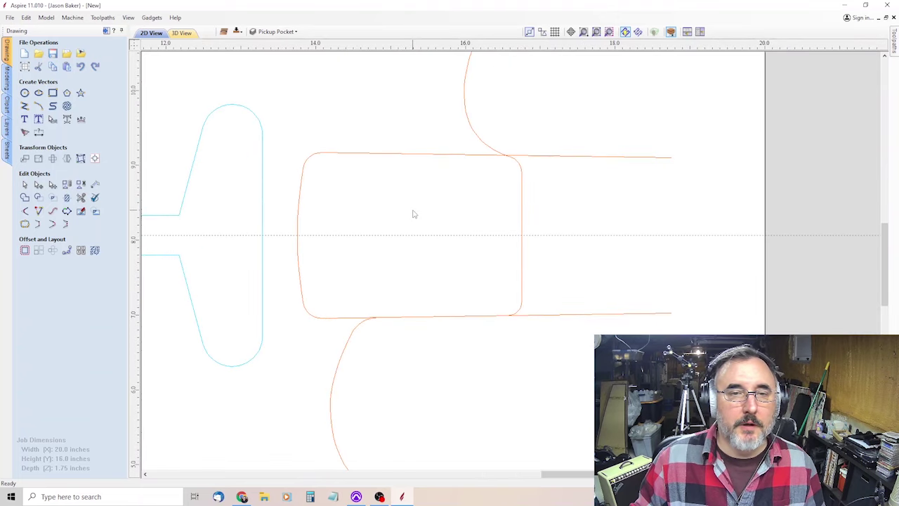
pyautogui.click(376, 157)
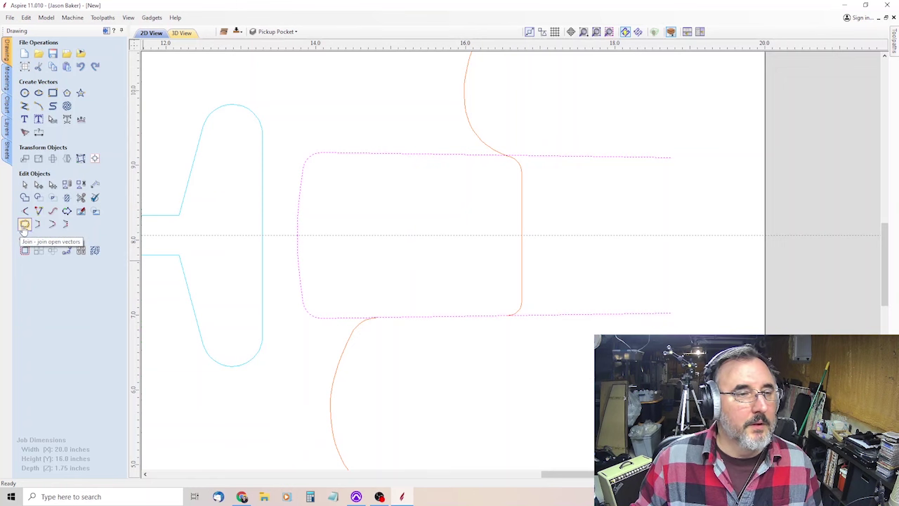
pyautogui.click(25, 225)
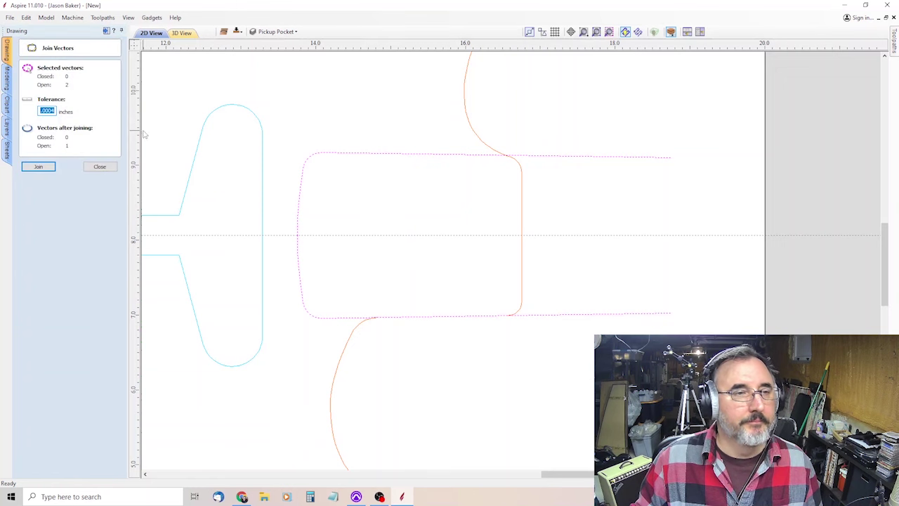
pyautogui.click(38, 166)
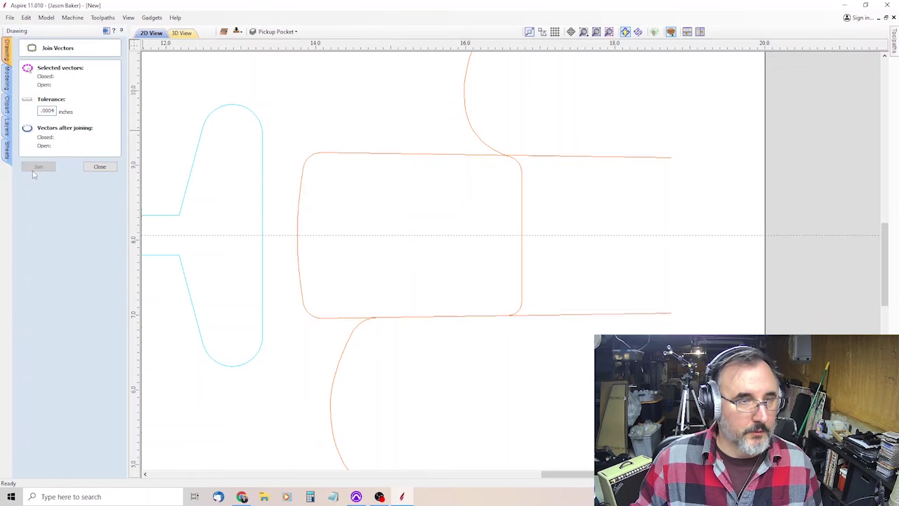
pyautogui.click(100, 167)
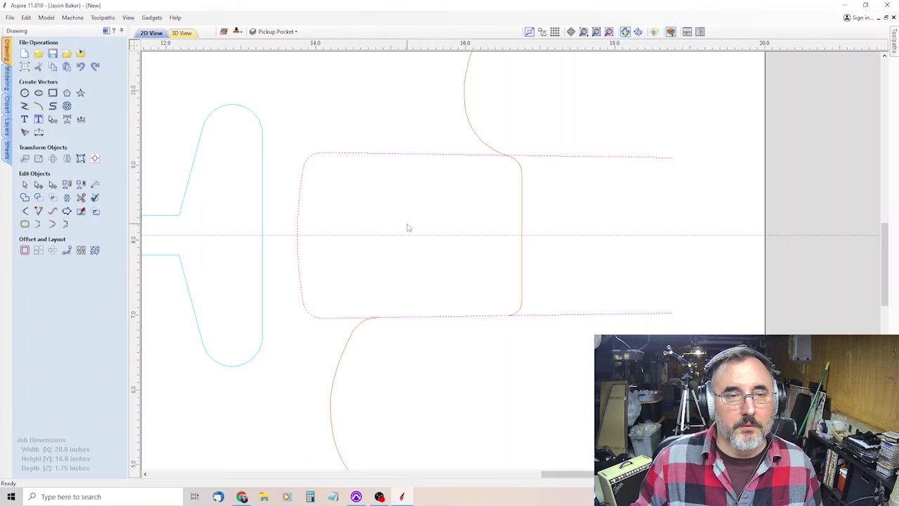
pyautogui.click(392, 198)
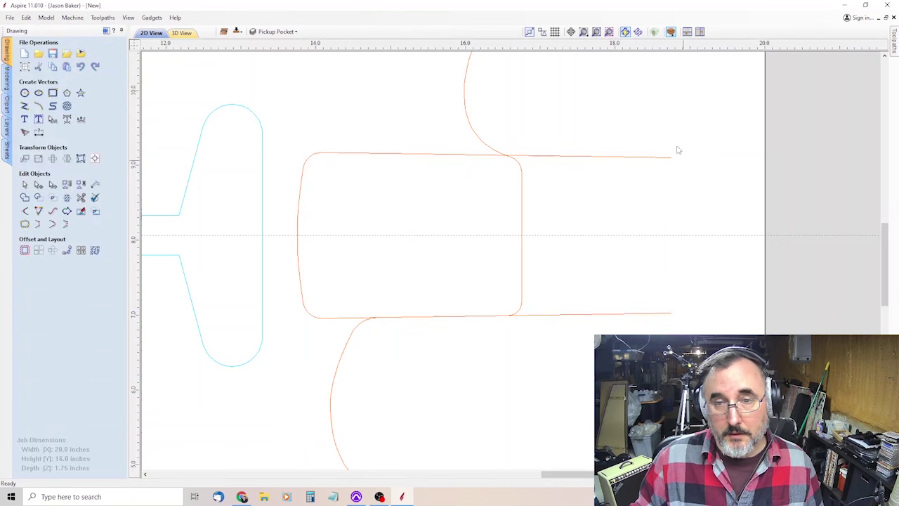
# Step: Insert a new node on both the upper and lower lines of the neck pocket vector
pyautogui.click(619, 159)
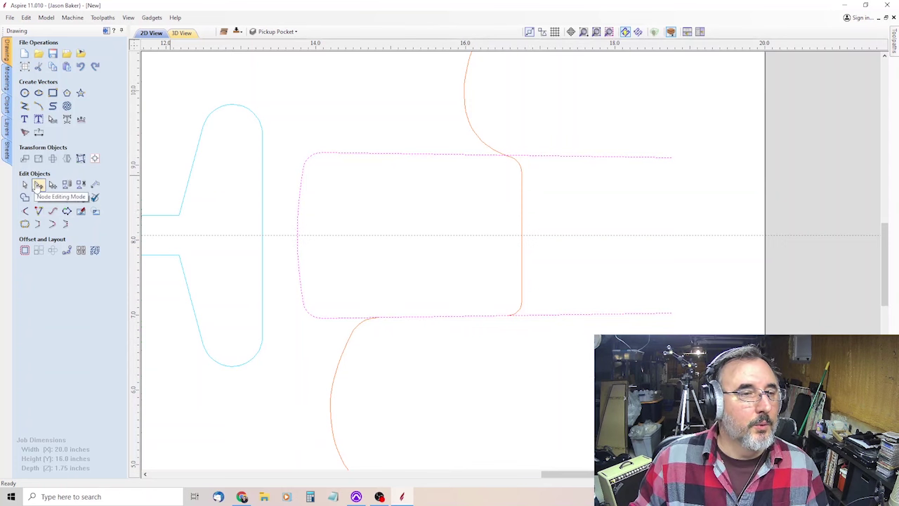
pyautogui.click(39, 185)
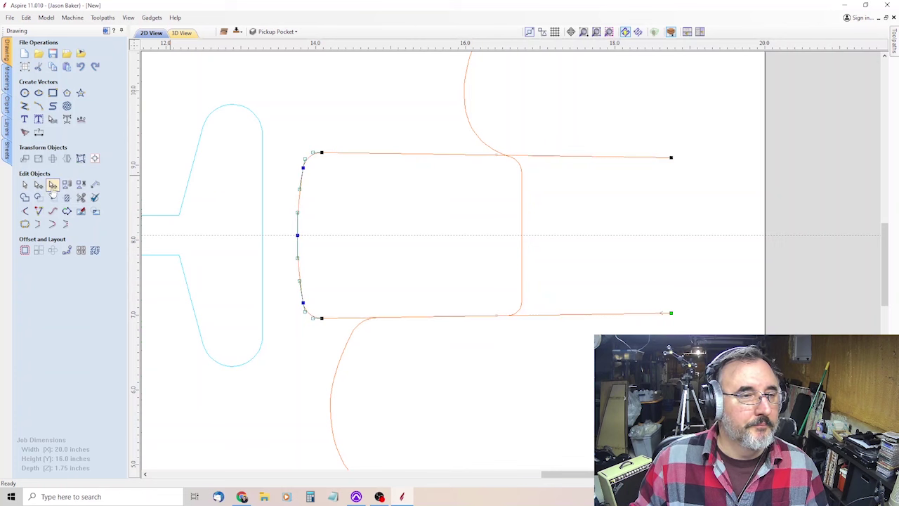
pyautogui.rightClick(548, 160)
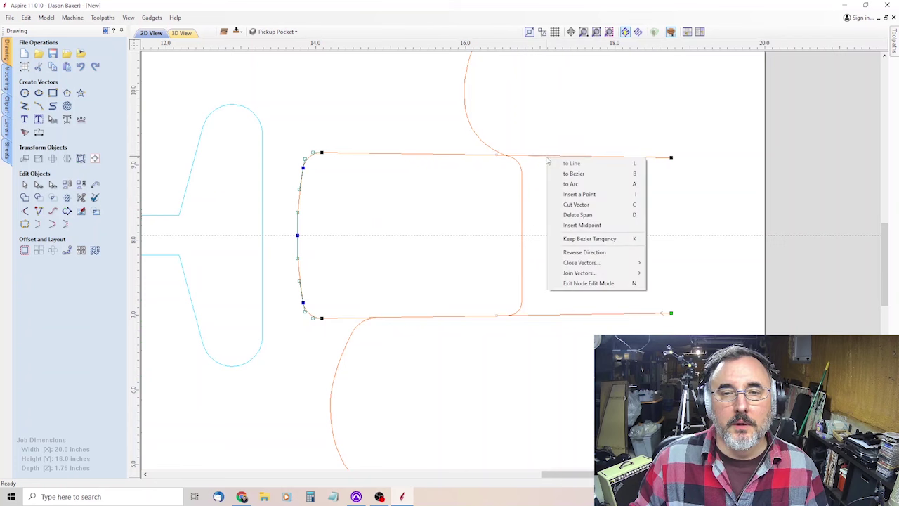
pyautogui.click(571, 196)
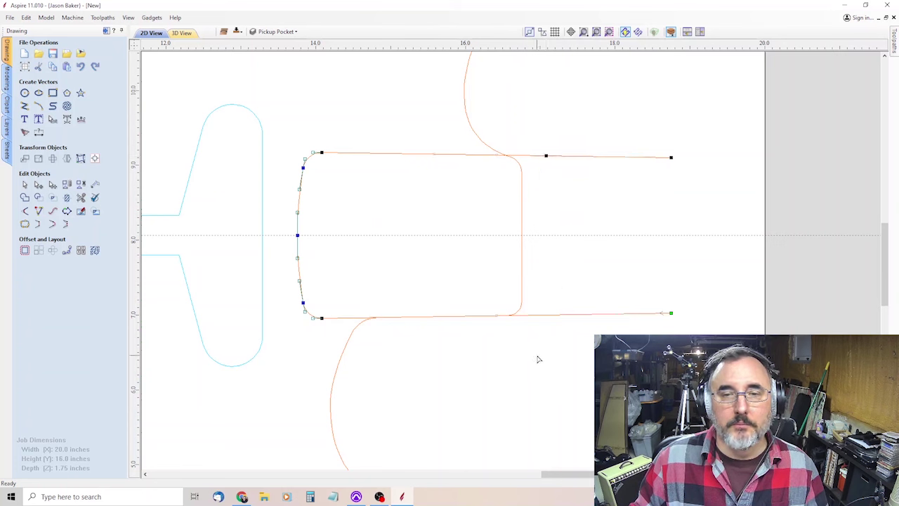
pyautogui.rightClick(551, 317)
pyautogui.click(574, 353)
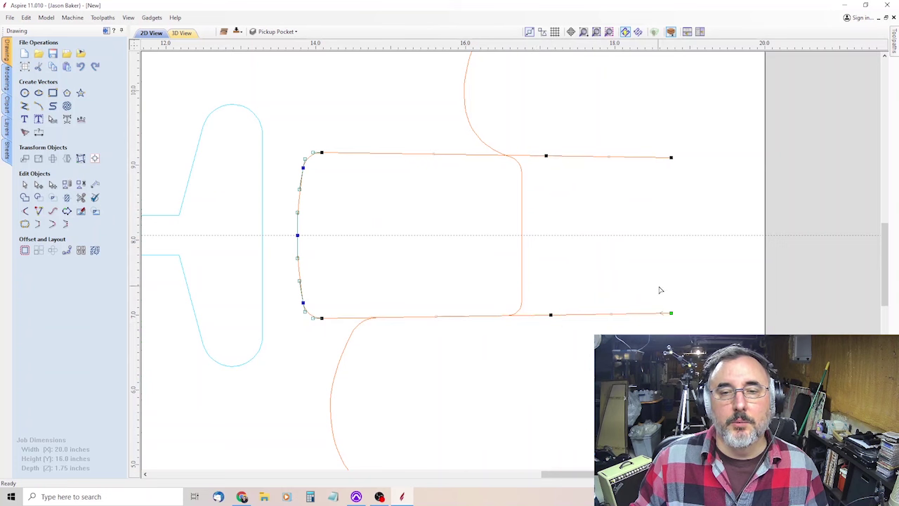
# Step: Delete the far end nodes of the lower and upper lines to shorten the extensions
pyautogui.click(688, 280)
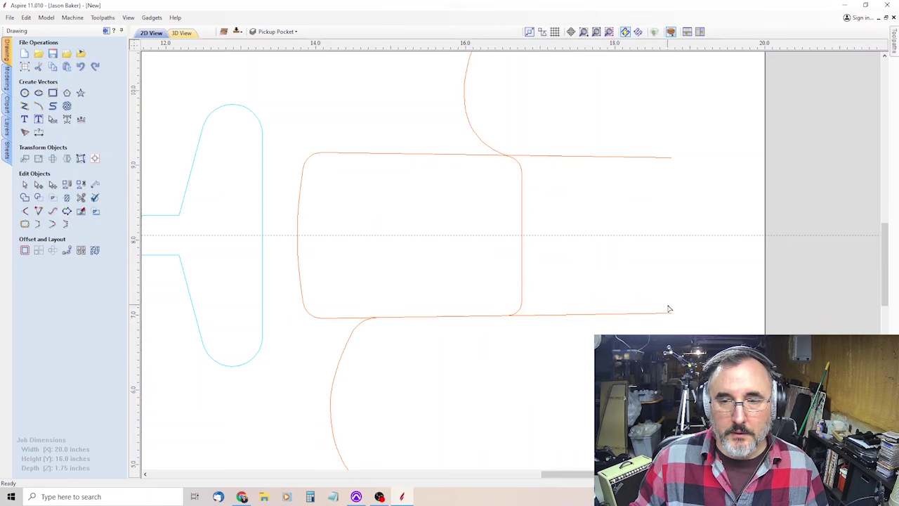
pyautogui.click(671, 314)
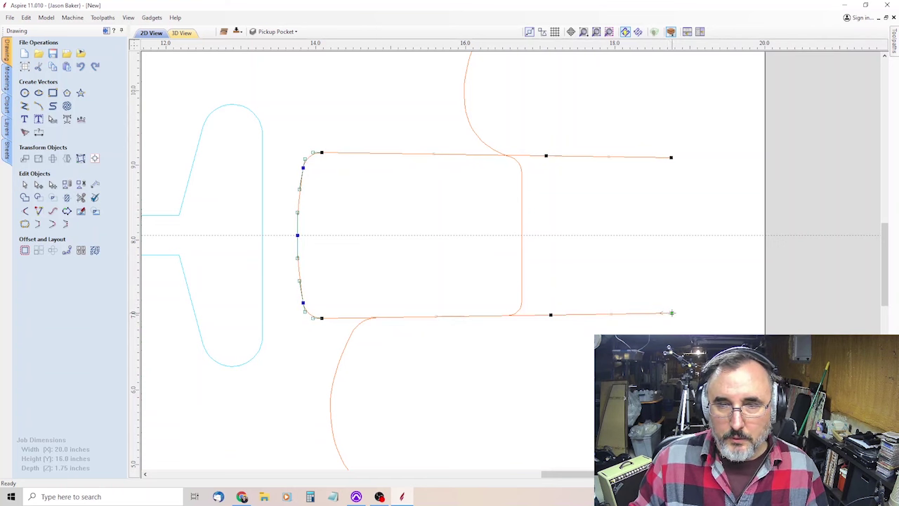
pyautogui.rightClick(671, 314)
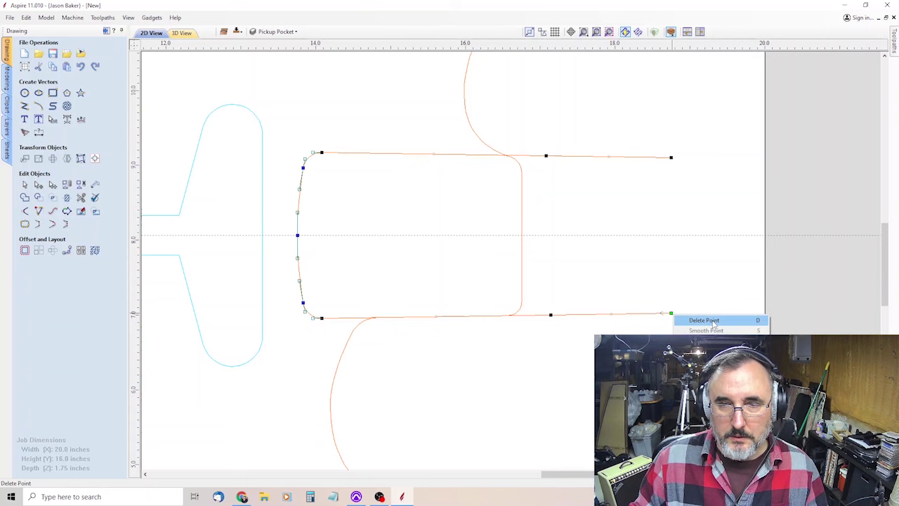
pyautogui.click(704, 320)
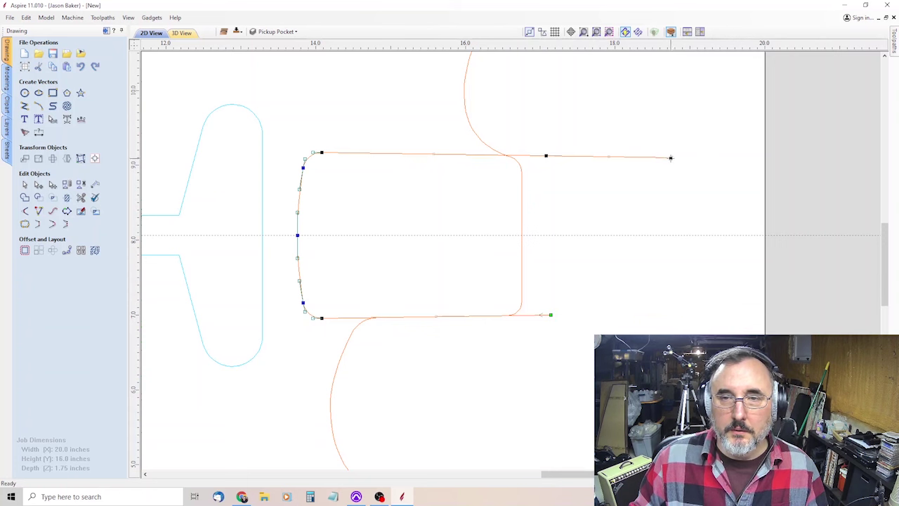
pyautogui.rightClick(671, 158)
pyautogui.click(691, 165)
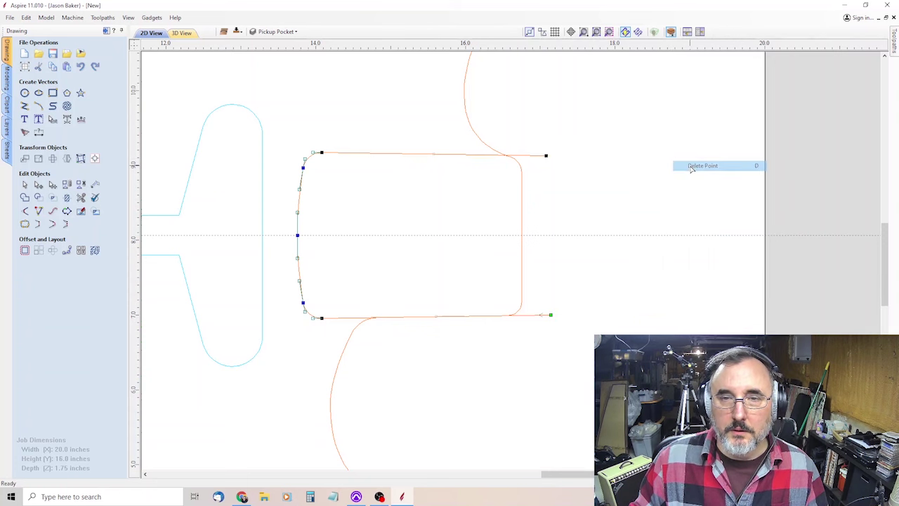
pyautogui.click(595, 203)
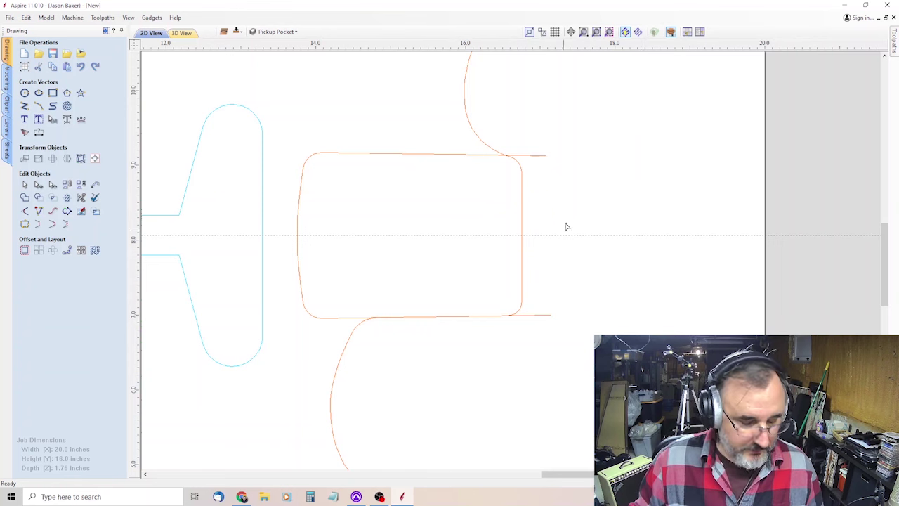
# Step: Join the neck pocket's two open ends with a straight line
pyautogui.click(545, 156)
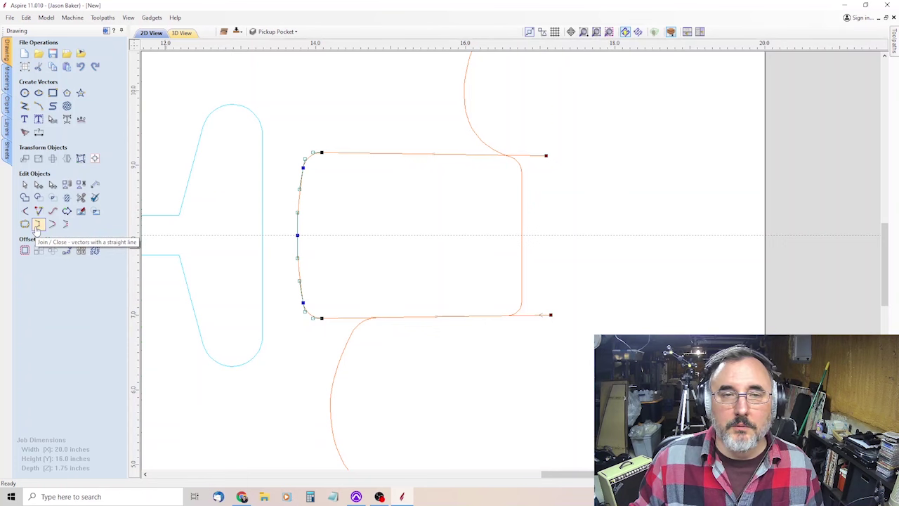
pyautogui.click(37, 224)
pyautogui.click(651, 279)
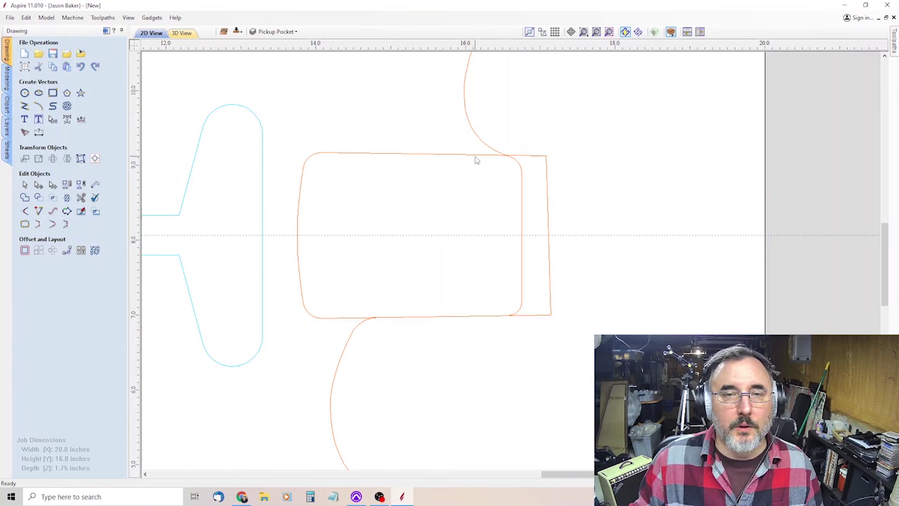
# Step: Add a new layer named 'Neck Pocket' and colour it yellow
pyautogui.click(624, 185)
pyautogui.click(284, 31)
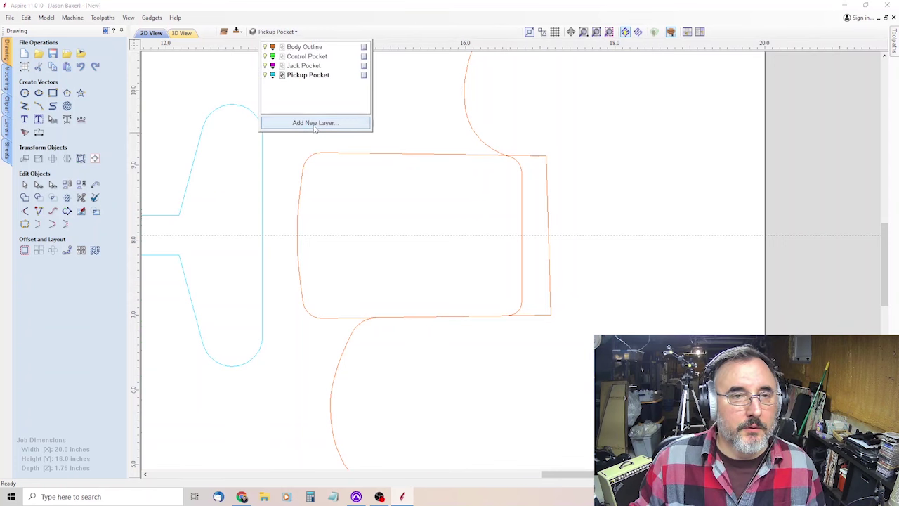
pyautogui.click(314, 123)
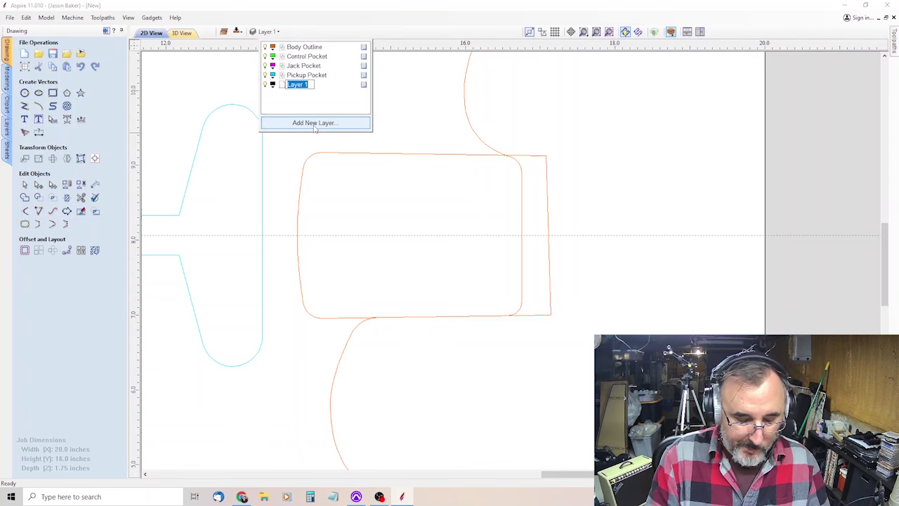
pyautogui.write('Neck Pocket')
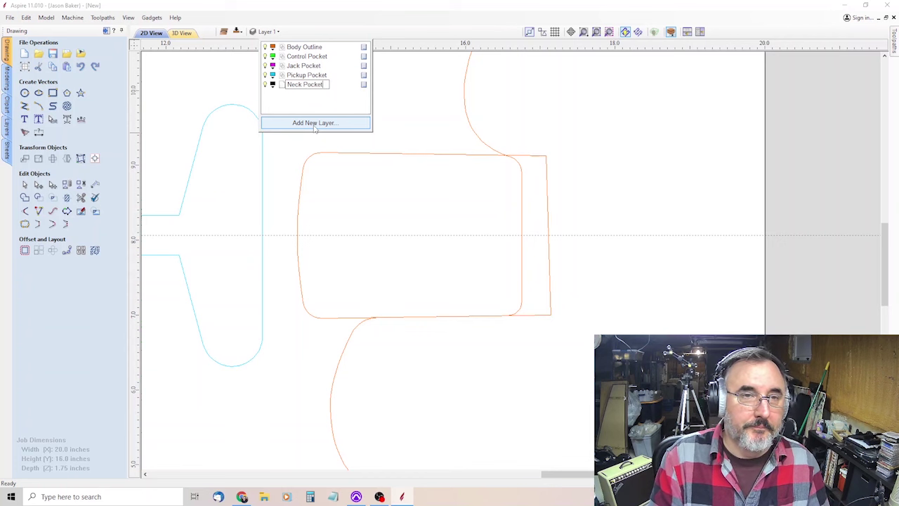
pyautogui.press('Return')
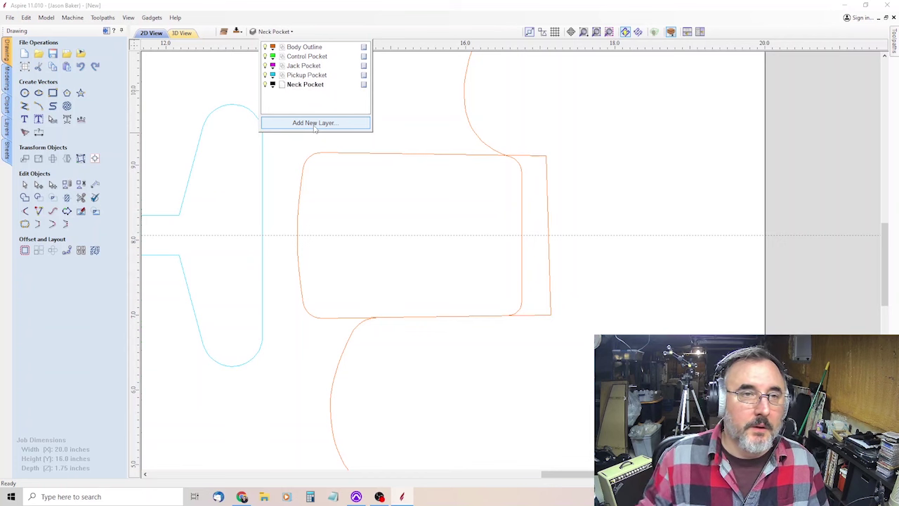
pyautogui.click(273, 85)
pyautogui.click(284, 134)
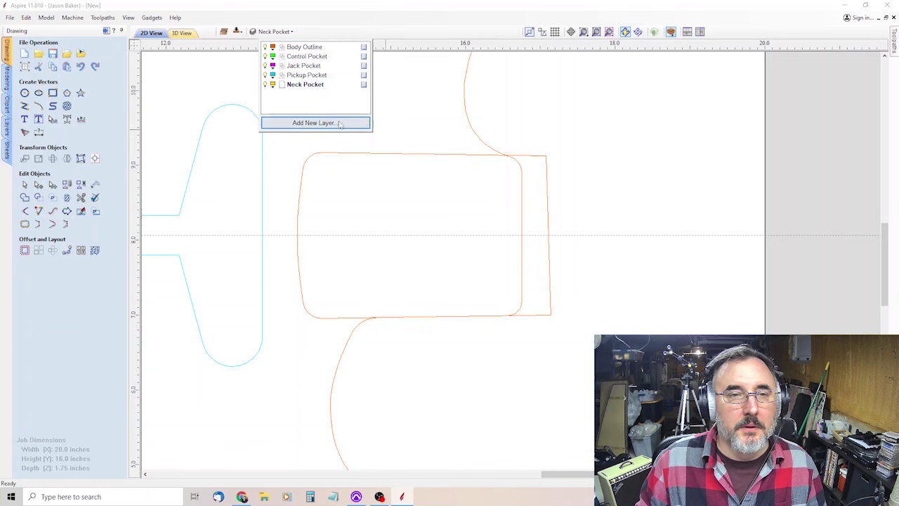
# Step: Move the neck pocket outline onto the Neck Pocket layer
pyautogui.rightClick(432, 158)
pyautogui.moveTo(479, 380)
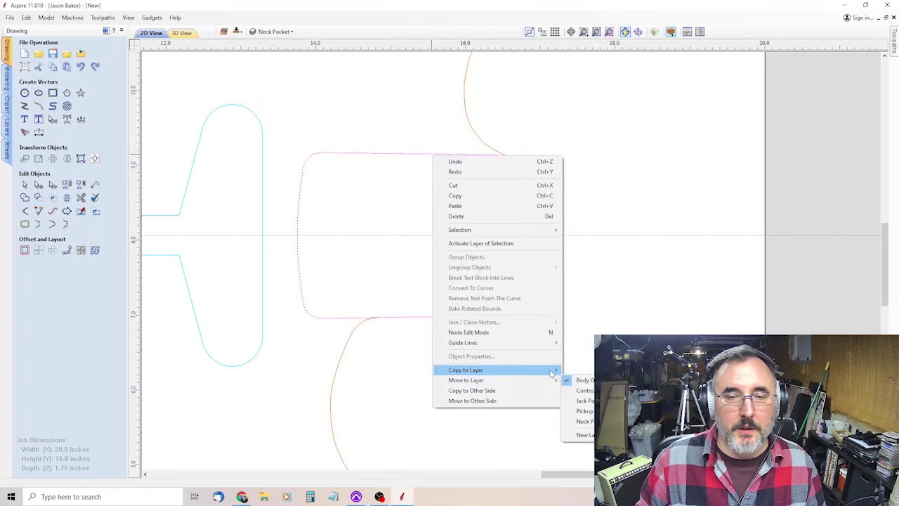
pyautogui.click(581, 422)
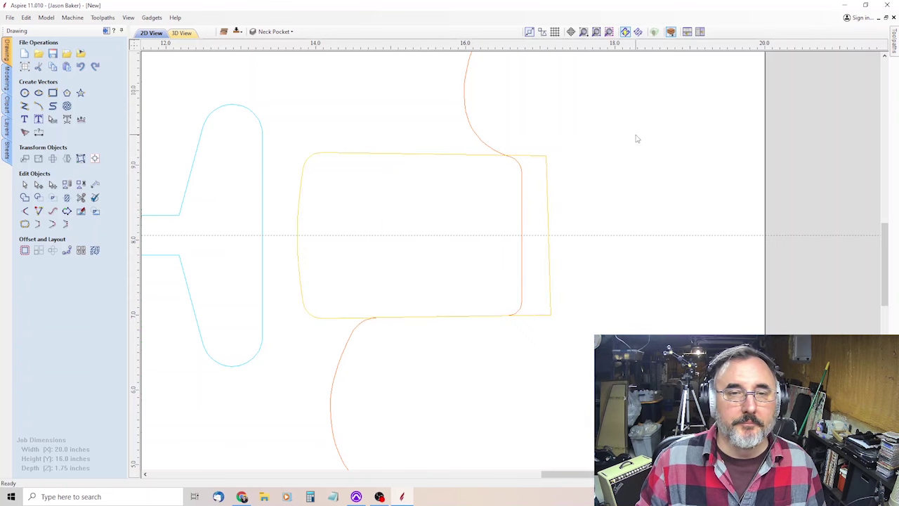
pyautogui.scroll(-1, 374, 327)
pyautogui.scroll(3, 421, 335)
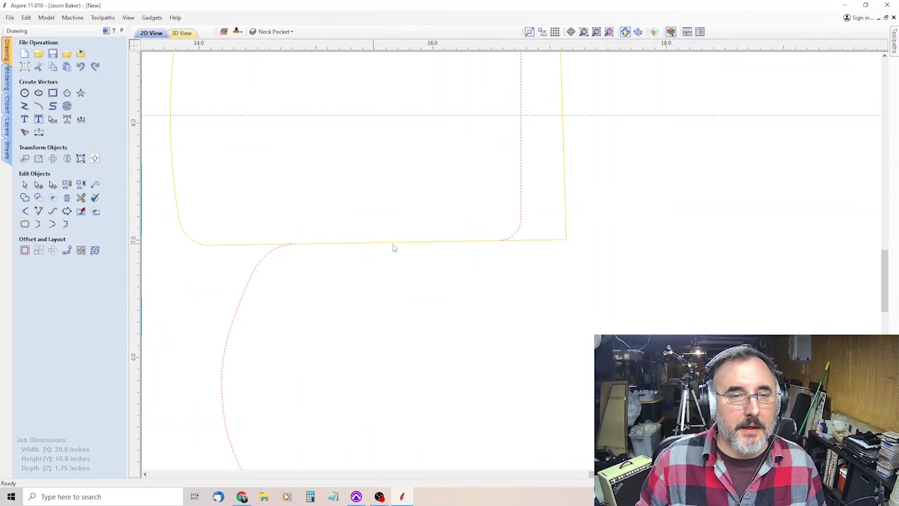
# Step: Show only the Body Outline layer
pyautogui.click(265, 32)
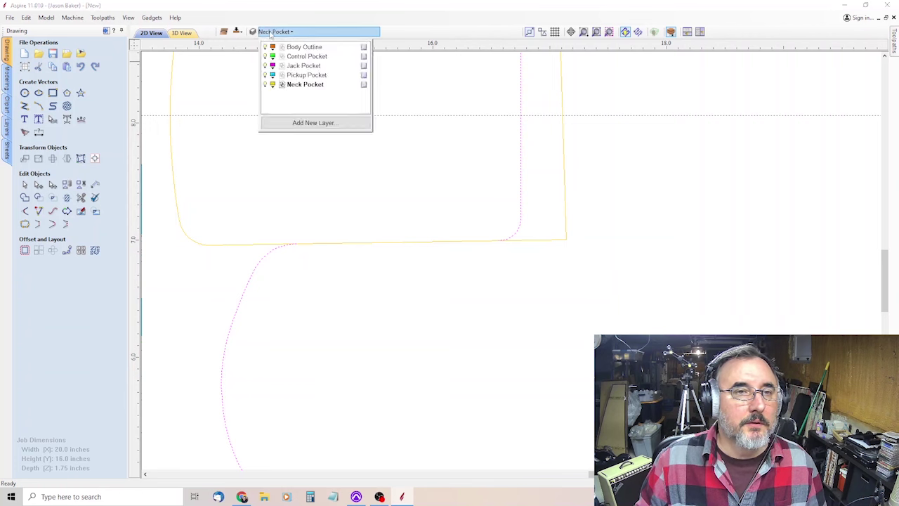
pyautogui.rightClick(365, 47)
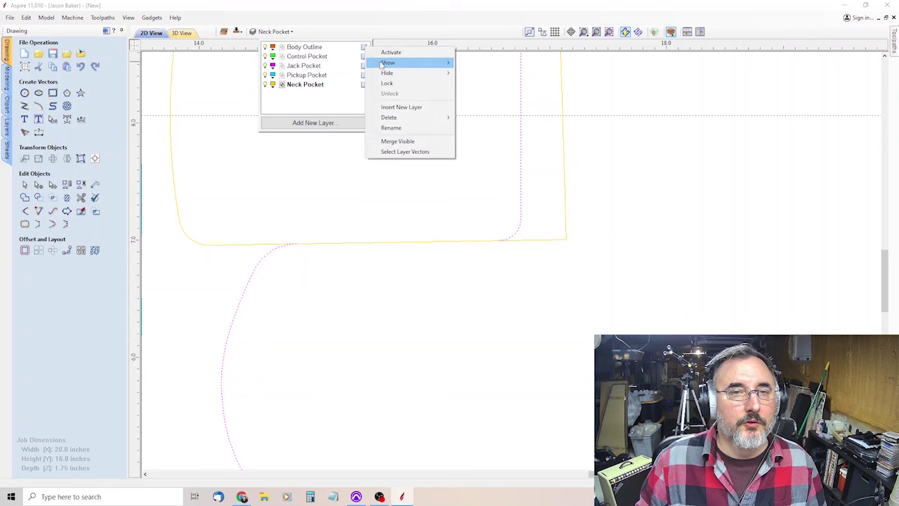
pyautogui.moveTo(435, 63)
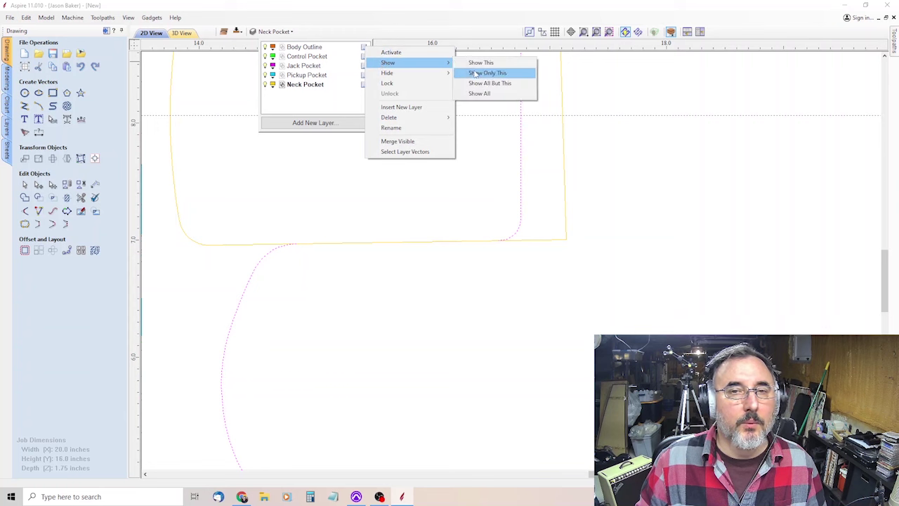
pyautogui.click(475, 73)
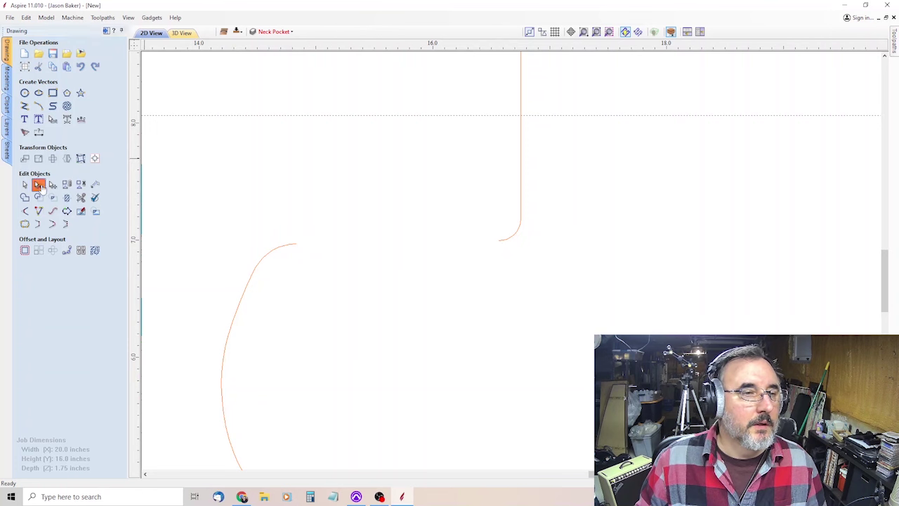
# Step: Close the body outline's neck-end gap by joining its loose ends with a straight line
pyautogui.click(39, 187)
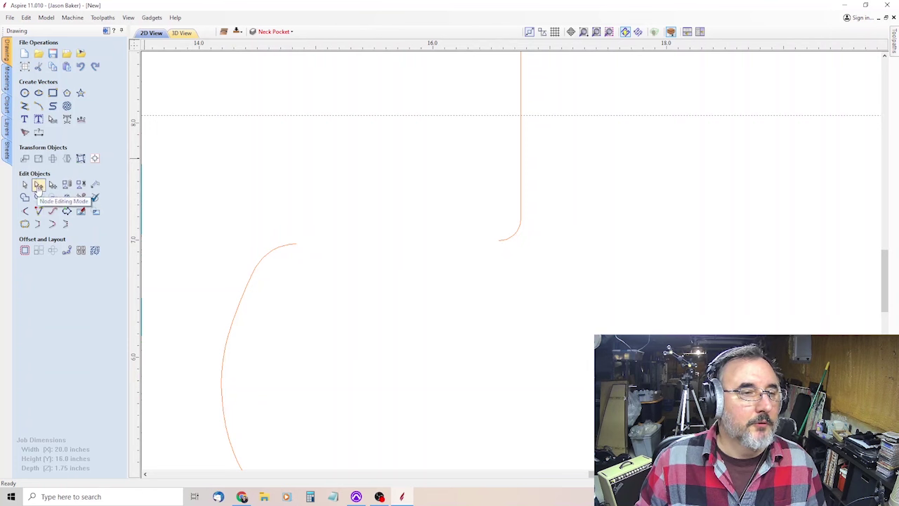
pyautogui.click(295, 245)
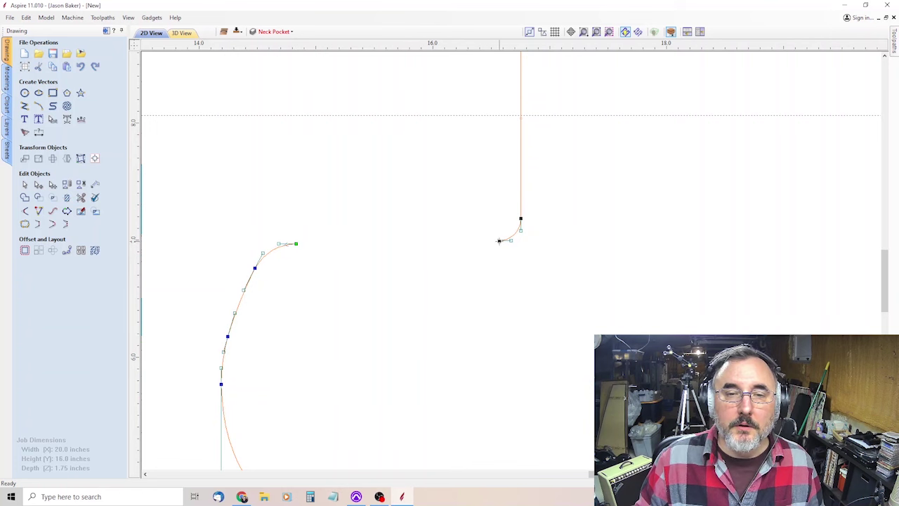
pyautogui.click(499, 240)
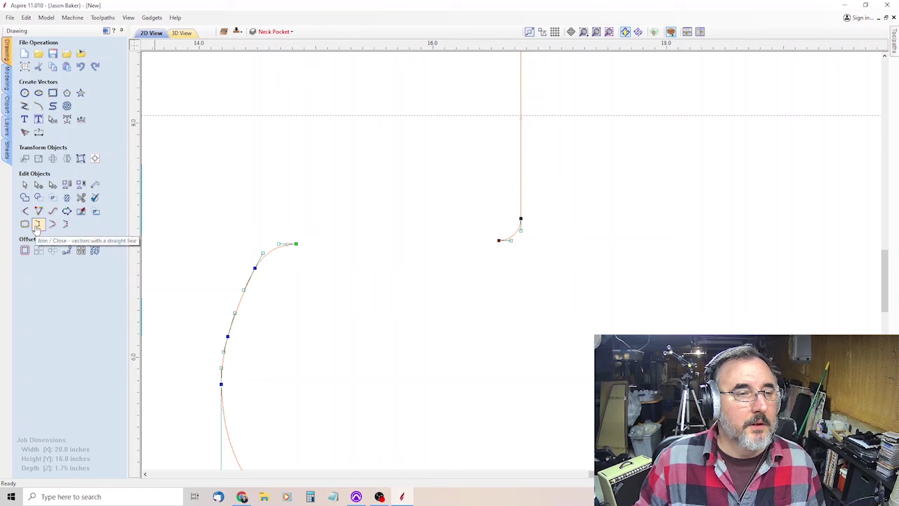
pyautogui.click(38, 225)
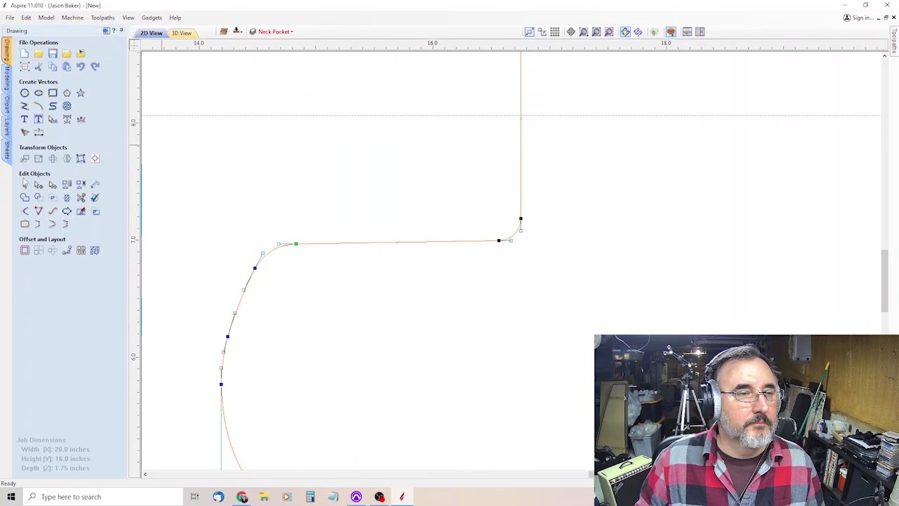
pyautogui.click(25, 184)
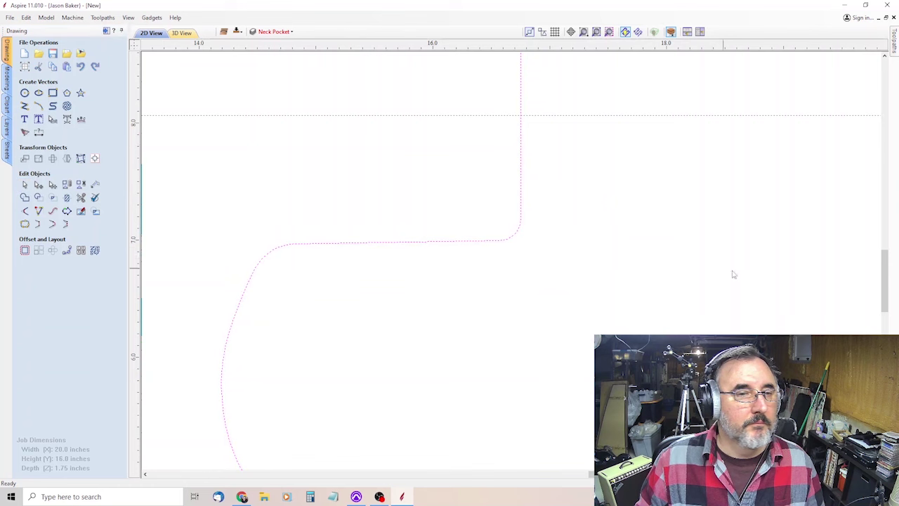
# Step: Make all layers visible again
pyautogui.click(274, 31)
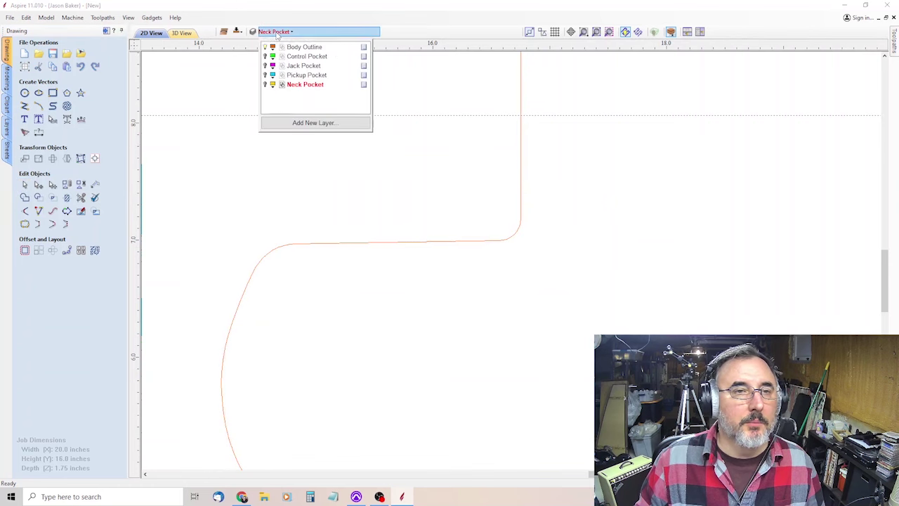
pyautogui.rightClick(365, 55)
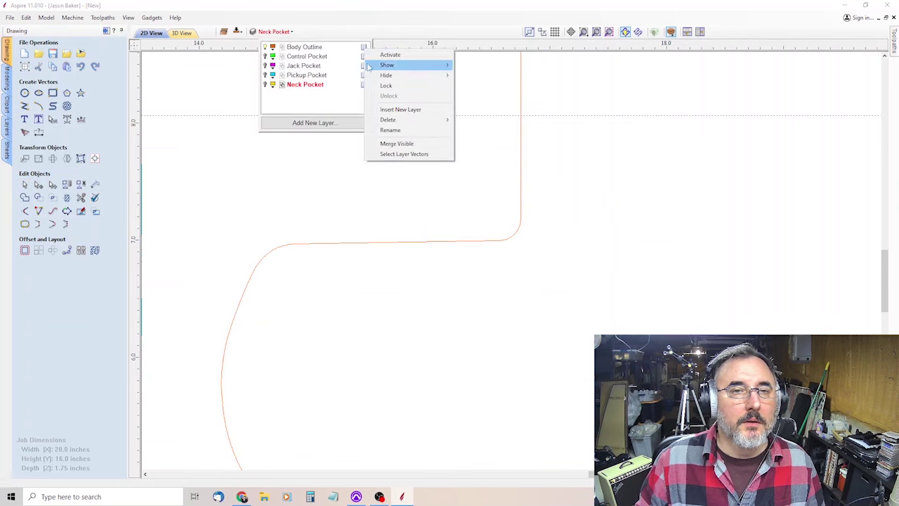
pyautogui.moveTo(375, 69)
pyautogui.click(483, 96)
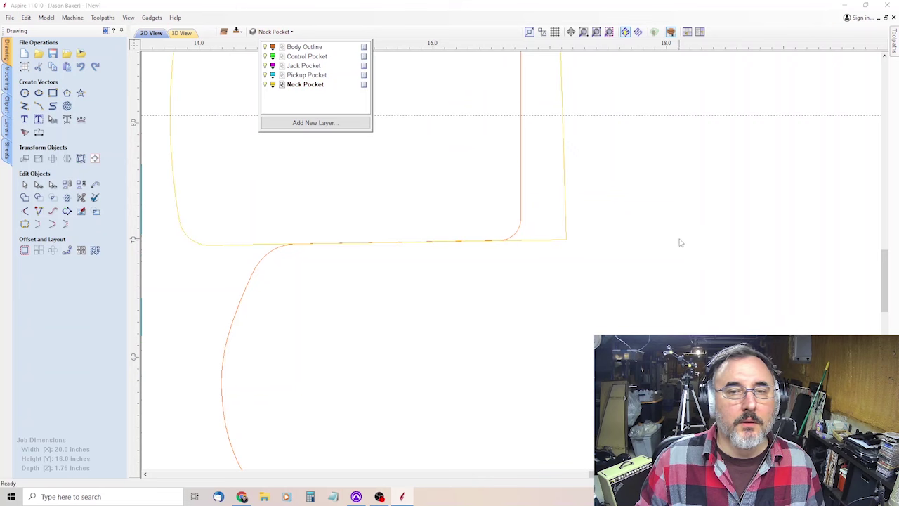
# Step: Save the job as Strat.crv3d in CNC Projects\Strat, replacing the existing file
pyautogui.scroll(-6, 273, 326)
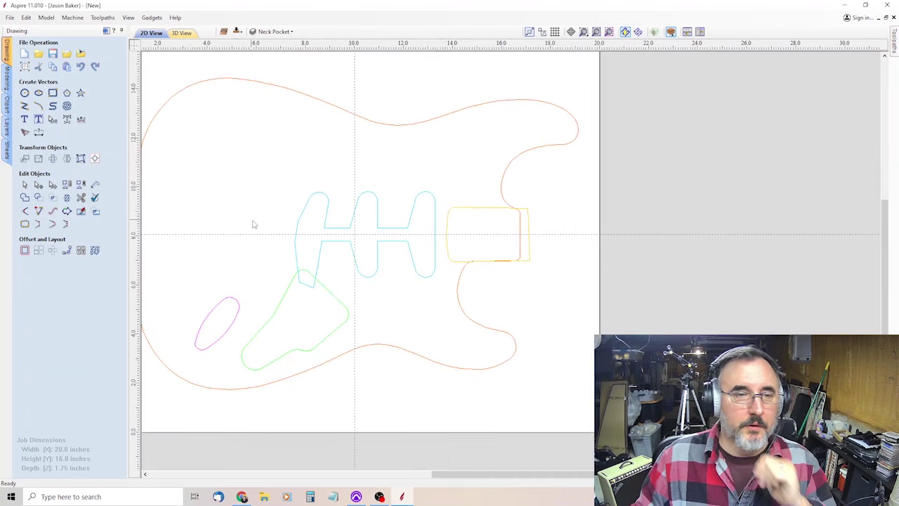
pyautogui.scroll(-2, 256, 210)
pyautogui.scroll(2, 284, 251)
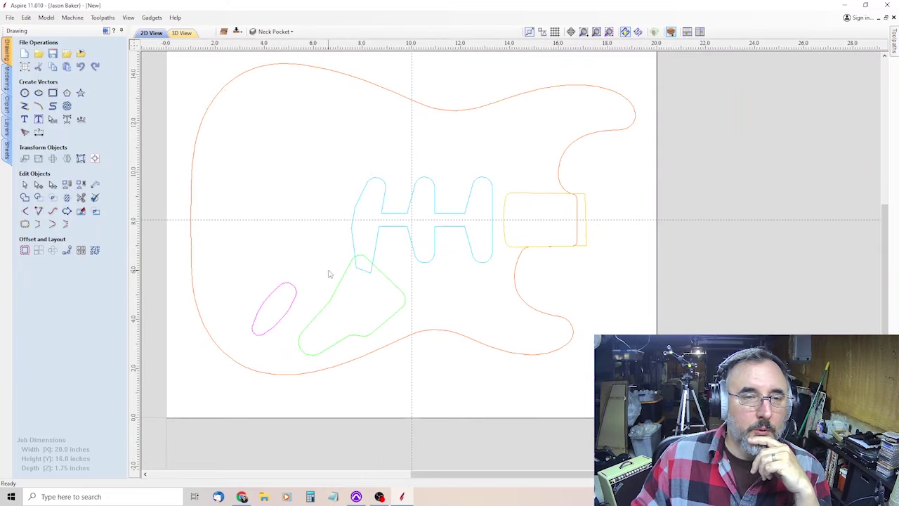
pyautogui.scroll(-1, 335, 264)
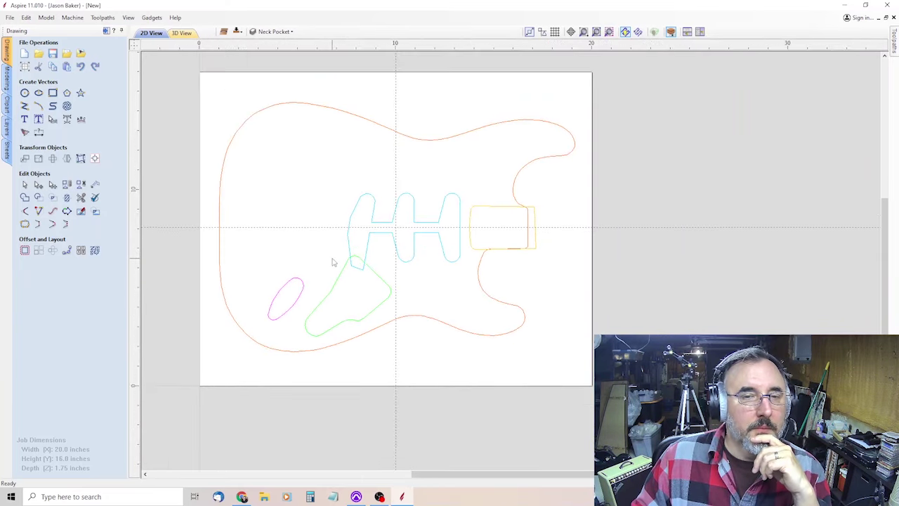
pyautogui.scroll(-2, 417, 246)
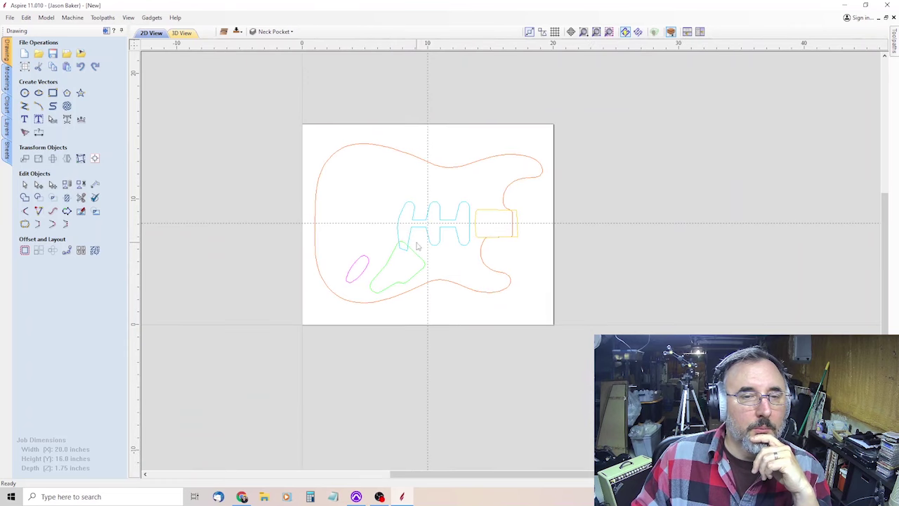
pyautogui.click(9, 18)
pyautogui.click(29, 80)
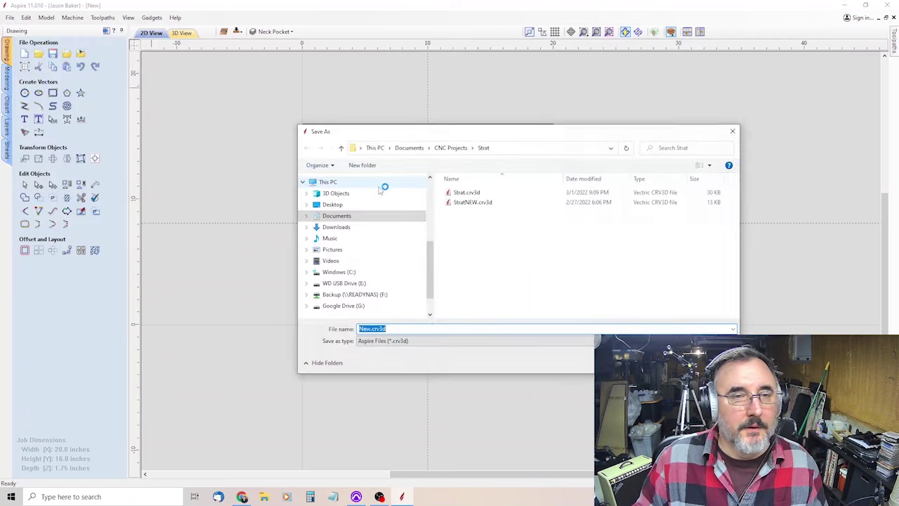
pyautogui.click(461, 148)
pyautogui.doubleClick(464, 193)
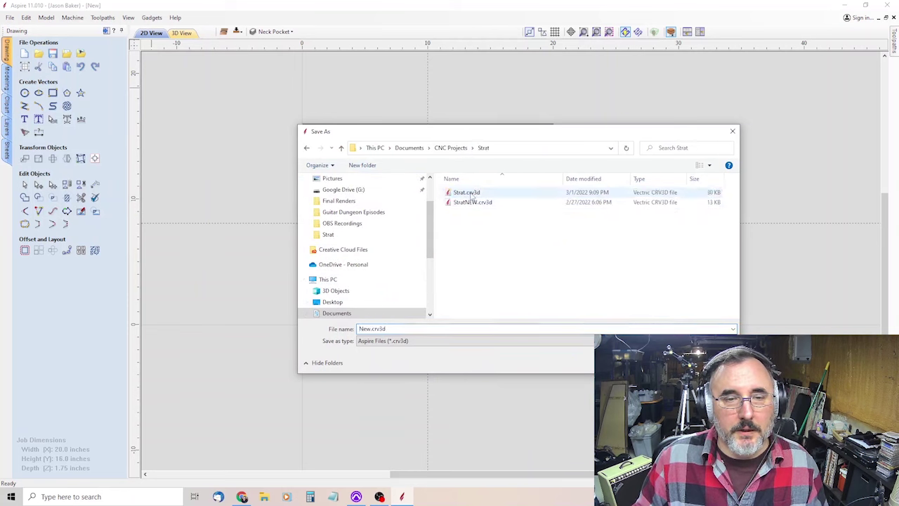
pyautogui.click(467, 193)
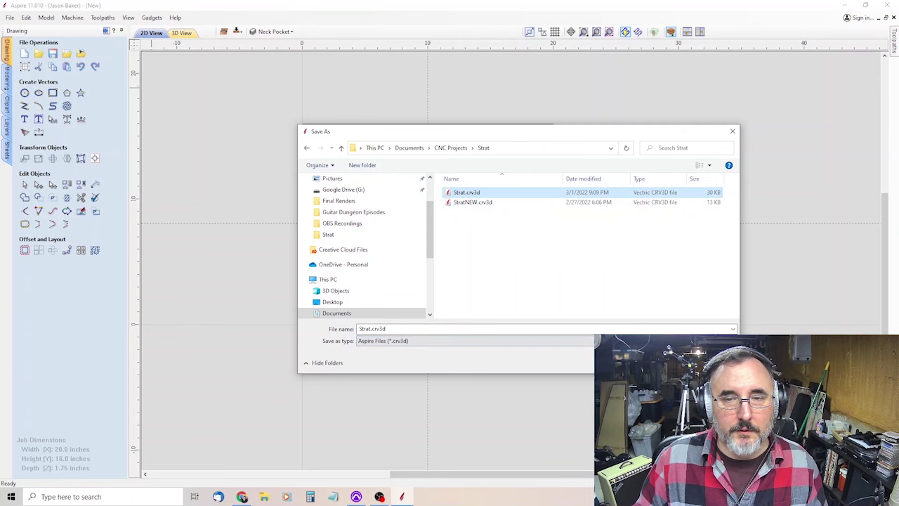
pyautogui.press('Return')
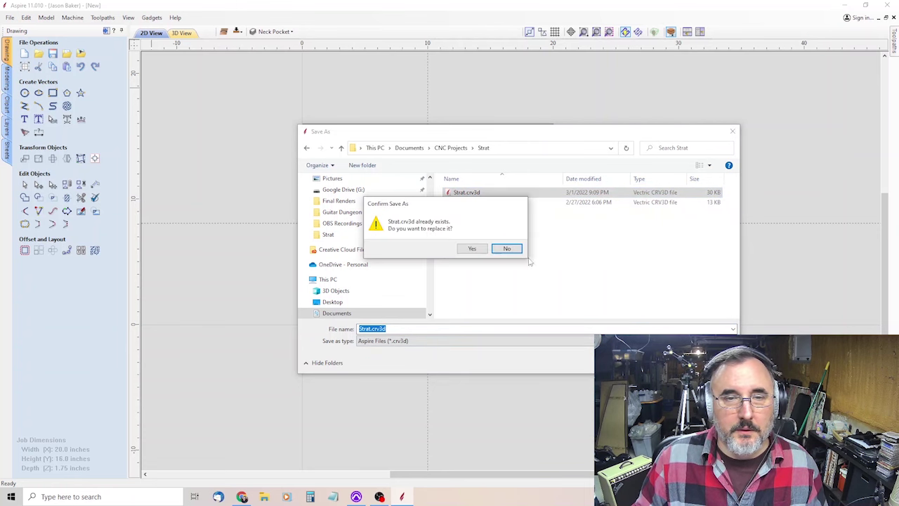
pyautogui.click(480, 250)
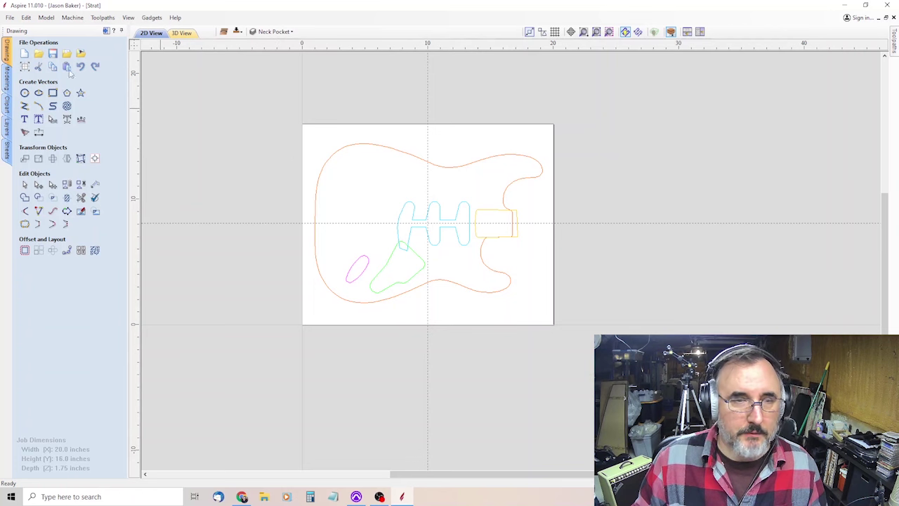
# Step: Import the vectors from Strat-Body-Back.pdf and fit the whole job in view
pyautogui.click(10, 17)
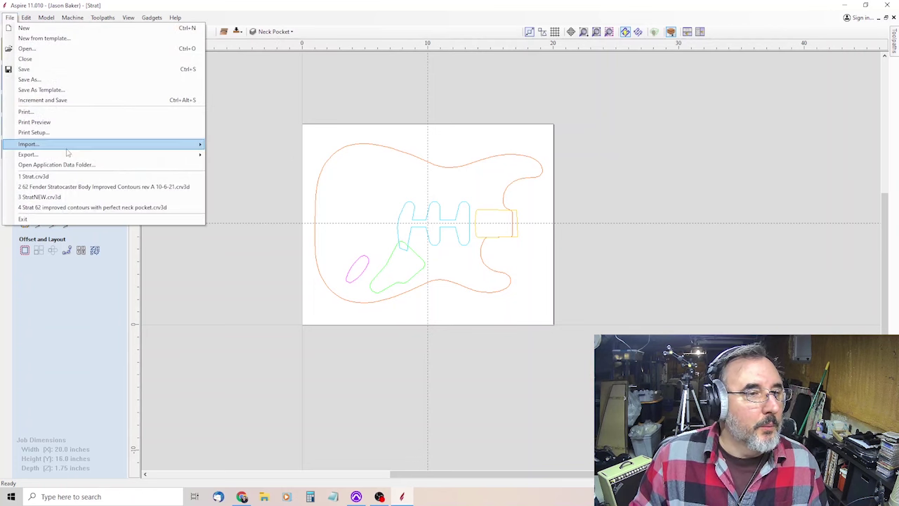
pyautogui.moveTo(66, 146)
pyautogui.click(258, 146)
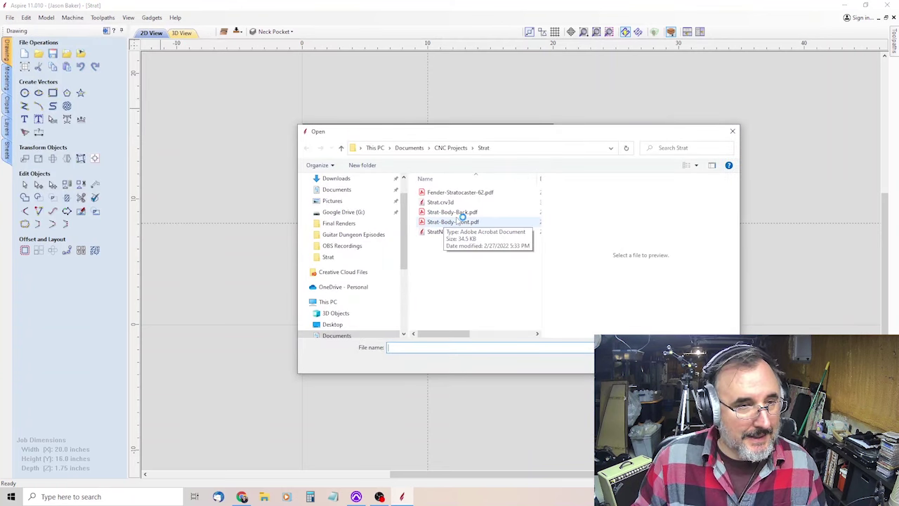
pyautogui.click(464, 212)
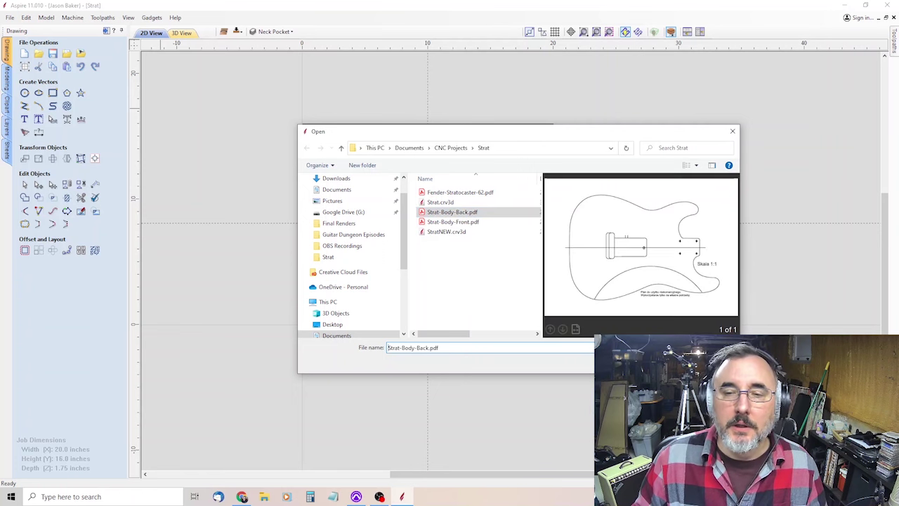
pyautogui.click(654, 366)
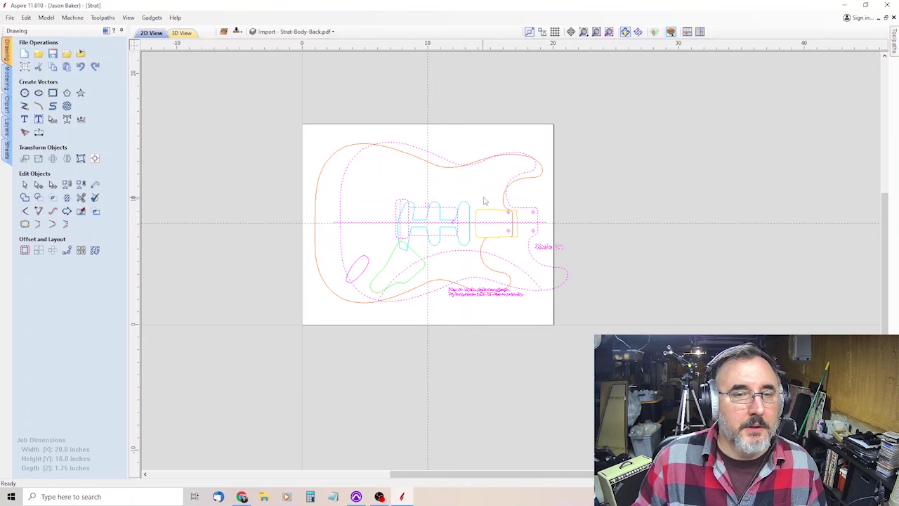
pyautogui.press('F6')
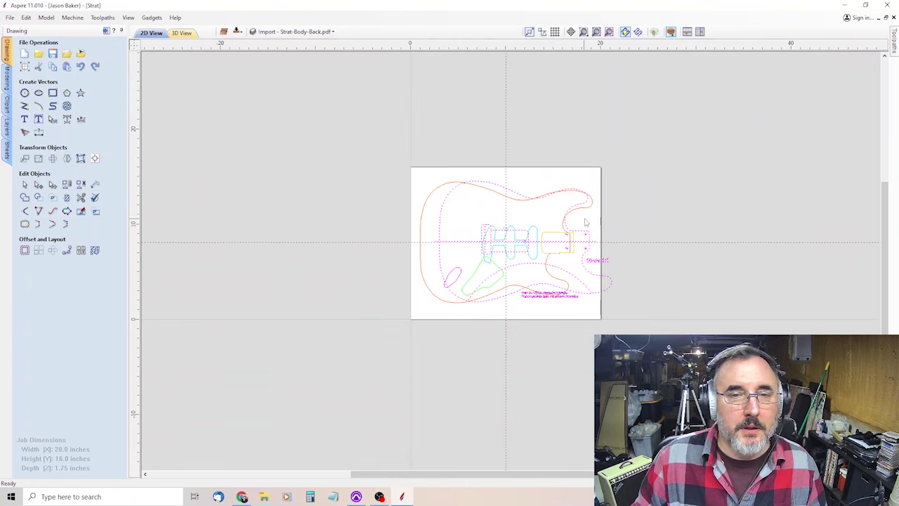
# Step: Move the imported body drawing to the left of the job area
pyautogui.click(24, 160)
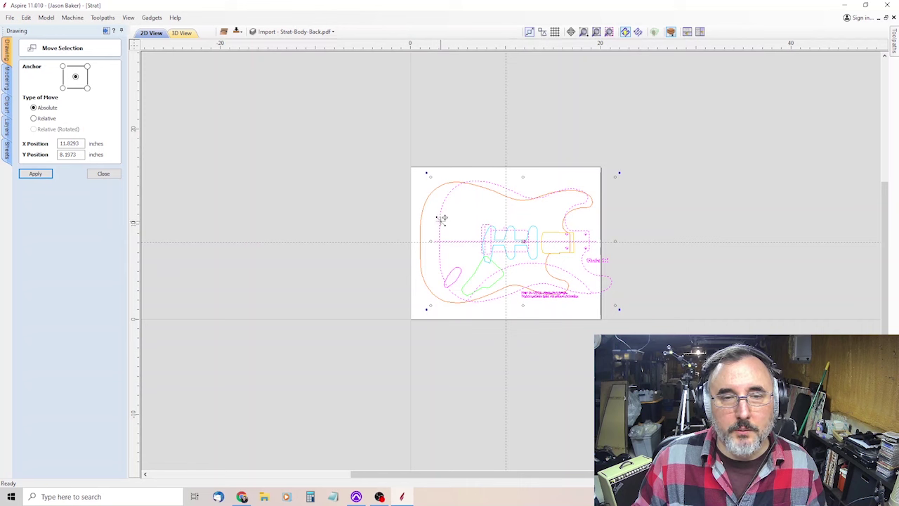
pyautogui.click(437, 230)
pyautogui.moveTo(437, 231); pyautogui.dragTo(213, 232)
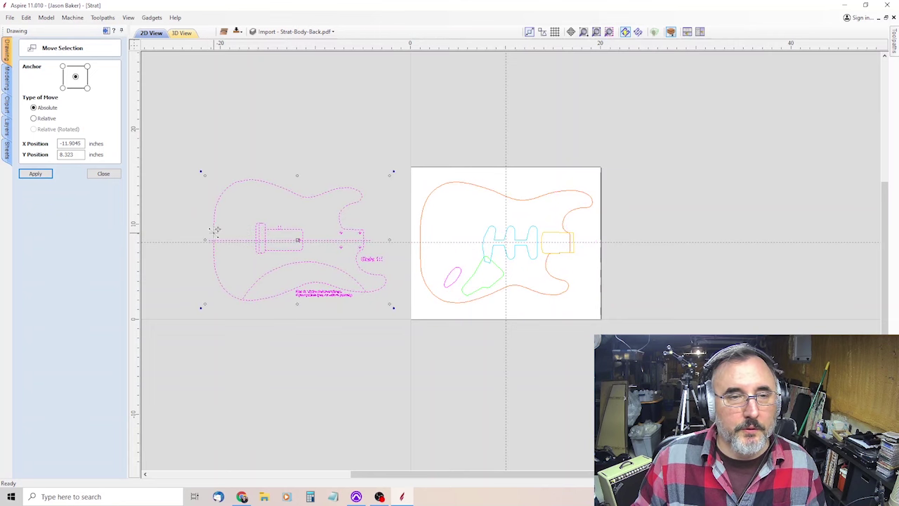
pyautogui.scroll(3, 209, 257)
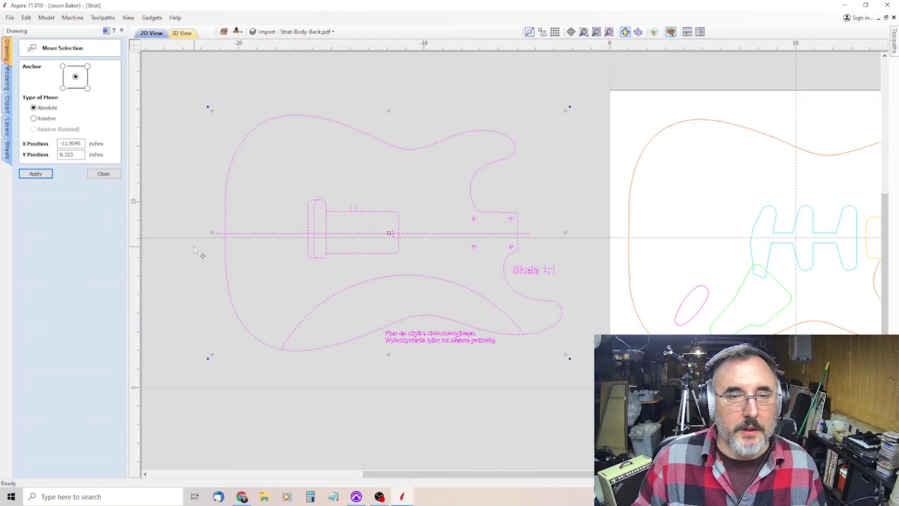
pyautogui.click(214, 170)
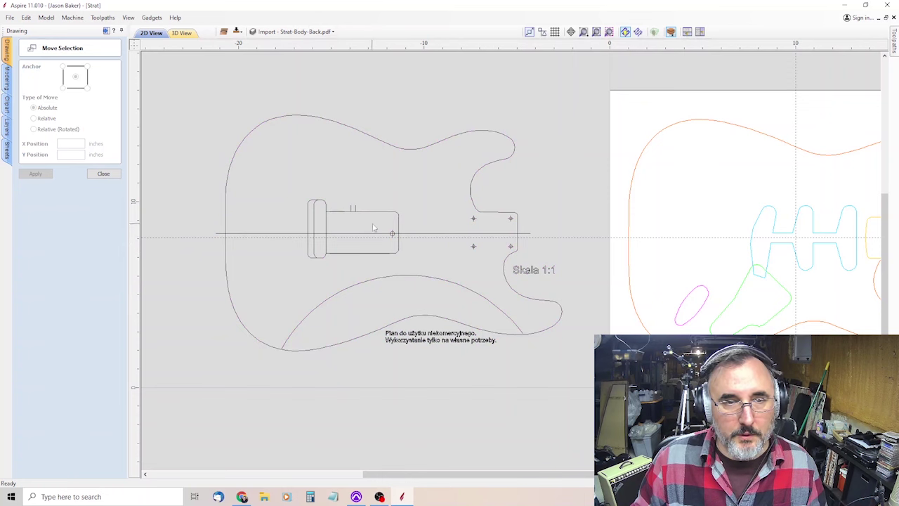
# Step: Select the neck pocket rectangle and move a horizontal guideline down to 8.3
pyautogui.click(398, 244)
pyautogui.click(415, 247)
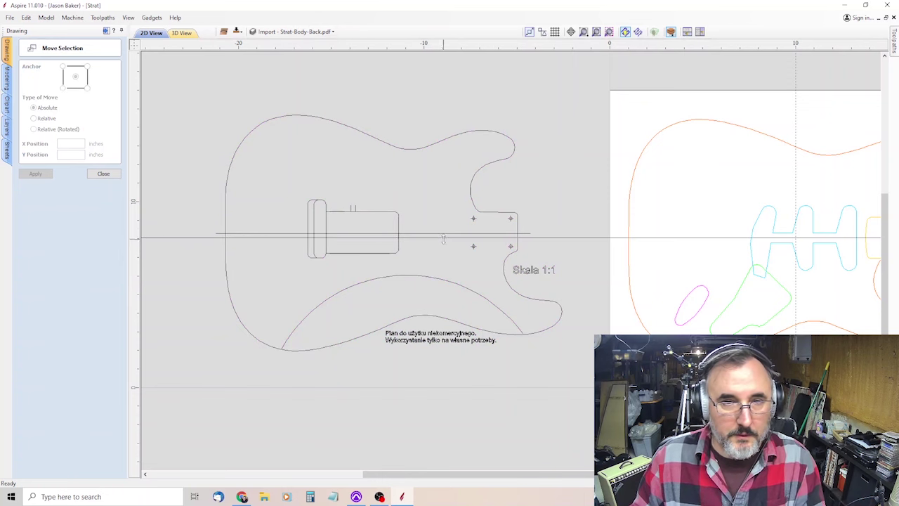
pyautogui.click(26, 18)
pyautogui.click(220, 87)
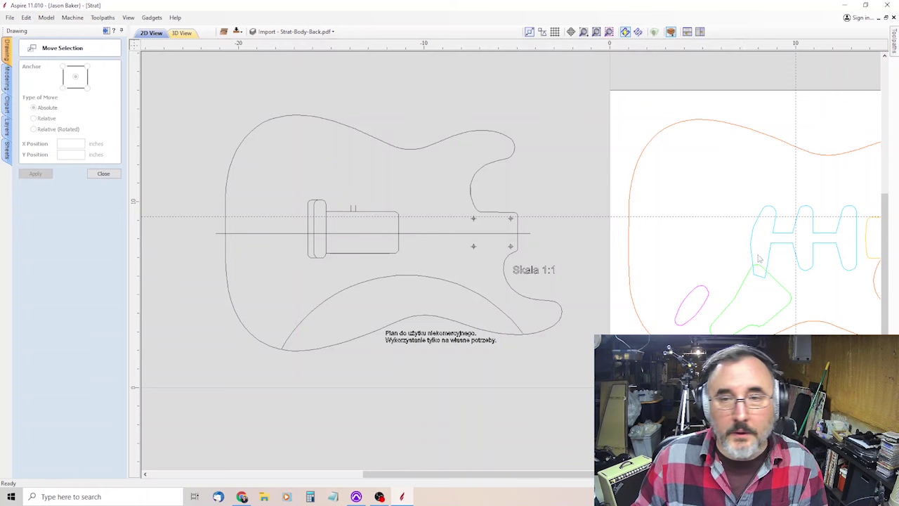
pyautogui.moveTo(744, 218); pyautogui.dragTo(742, 239)
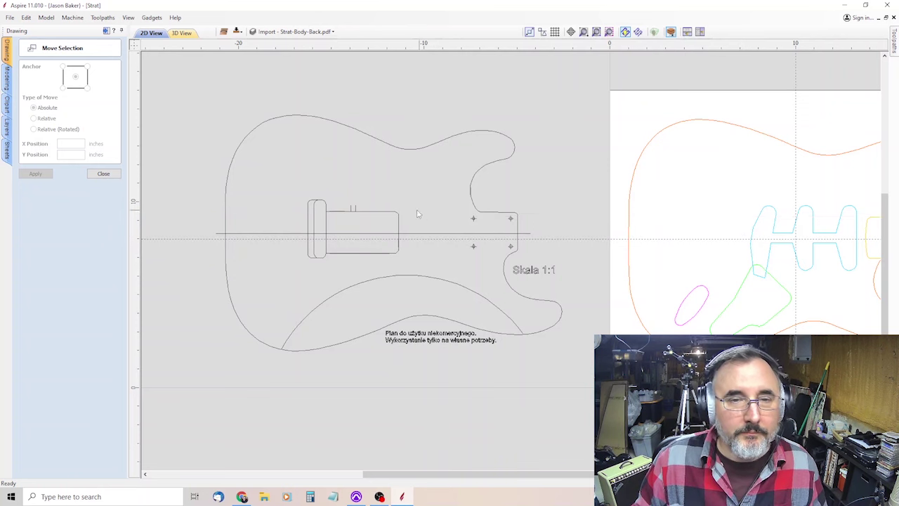
# Step: Delete the Skala 1:1 text, the use note, the diagonal arc, the four cross markers and the side rectangle
pyautogui.click(341, 208)
pyautogui.click(366, 199)
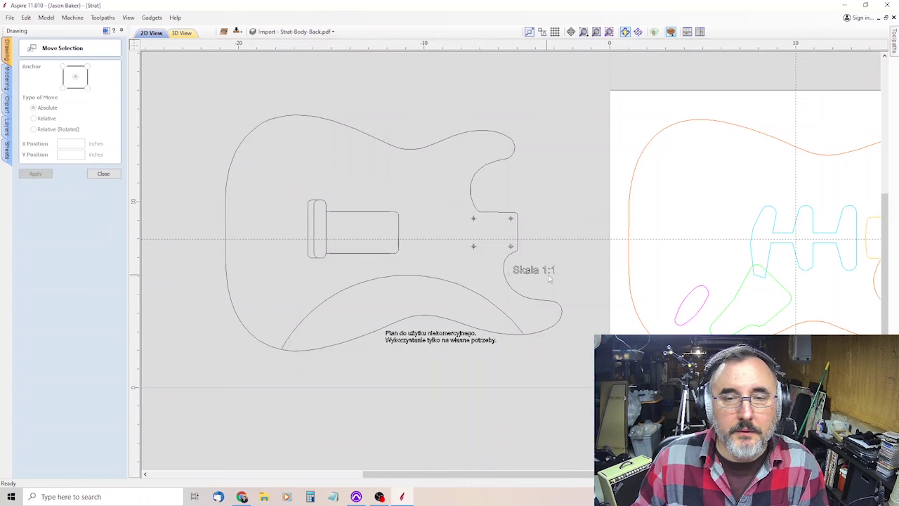
pyautogui.press('Delete')
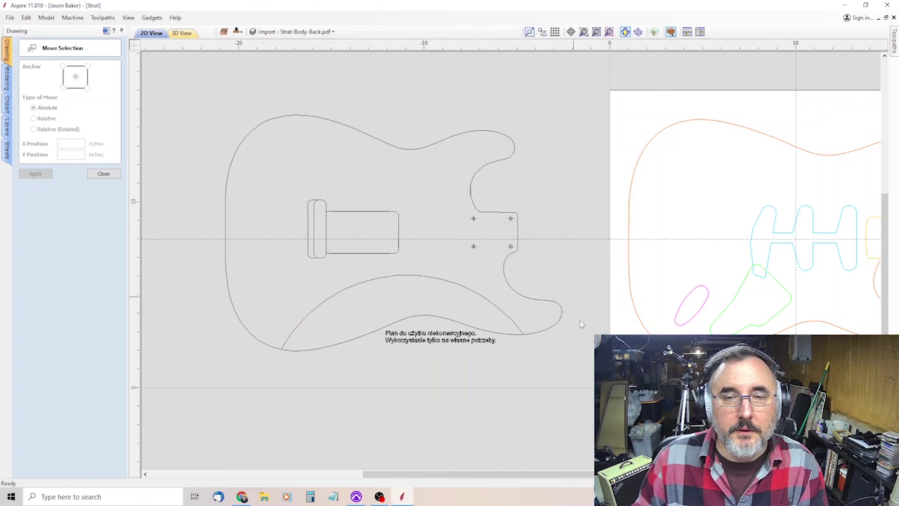
pyautogui.click(514, 331)
pyautogui.press('Delete')
pyautogui.click(513, 329)
pyautogui.press('Delete')
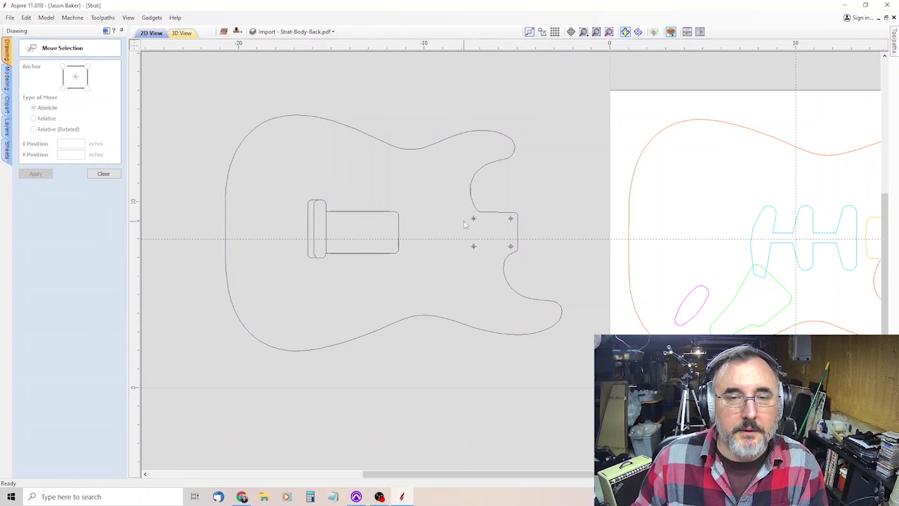
pyautogui.click(510, 247)
pyautogui.press('Delete')
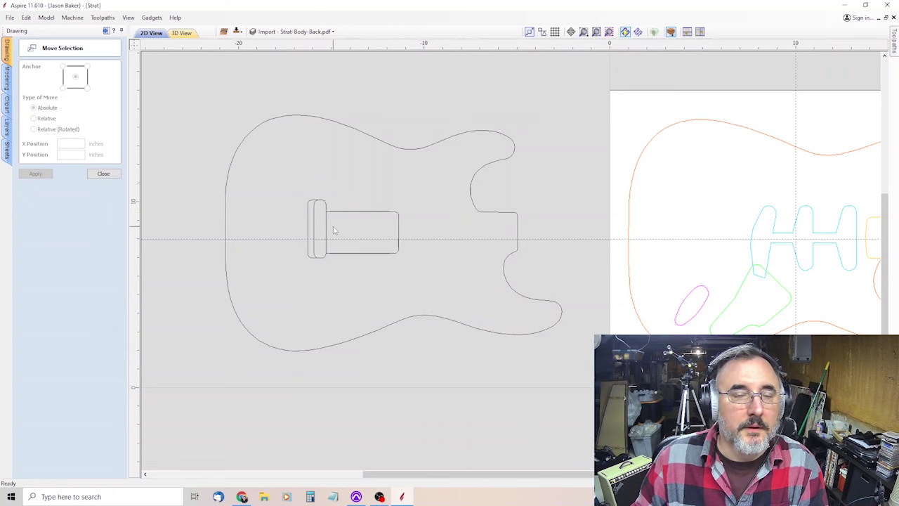
pyautogui.click(353, 216)
pyautogui.press('Delete')
# Step: Trim away the inner and left sections of the doubled slot, leaving one rounded slot selected
pyautogui.scroll(5, 307, 212)
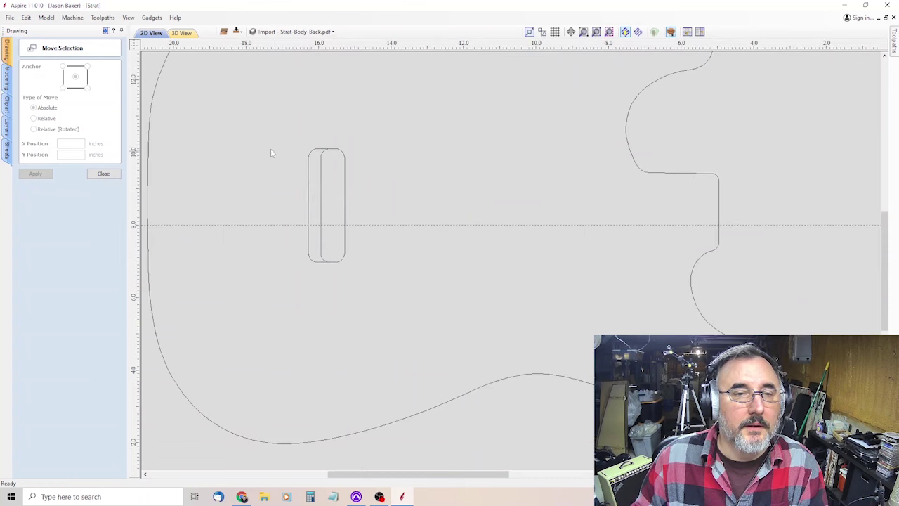
pyautogui.click(104, 174)
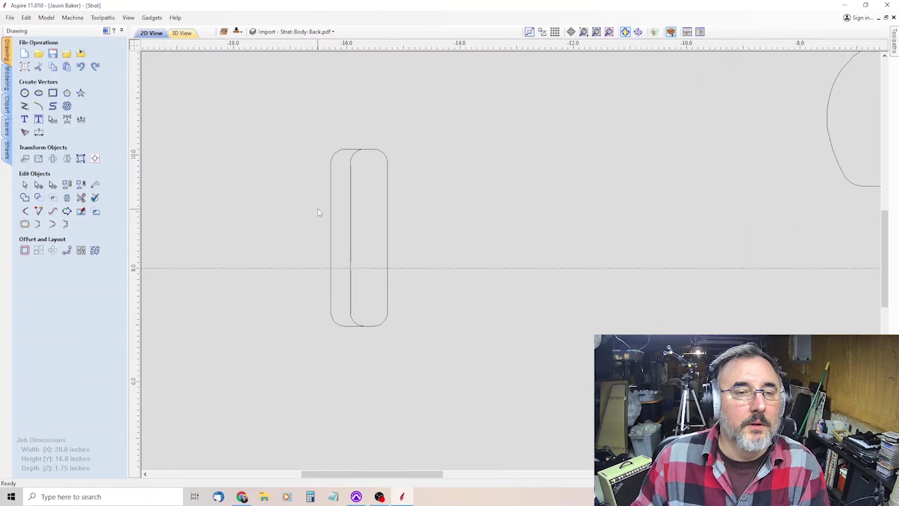
pyautogui.click(81, 199)
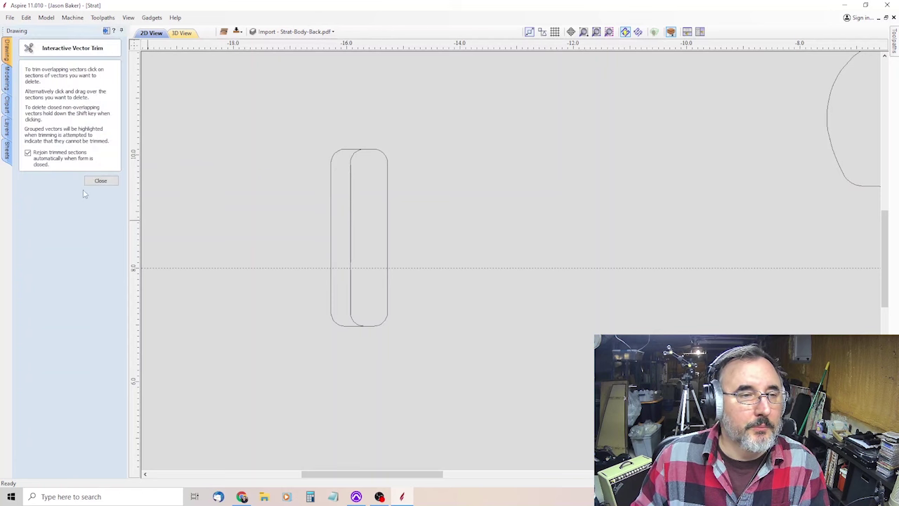
pyautogui.click(349, 151)
pyautogui.click(347, 151)
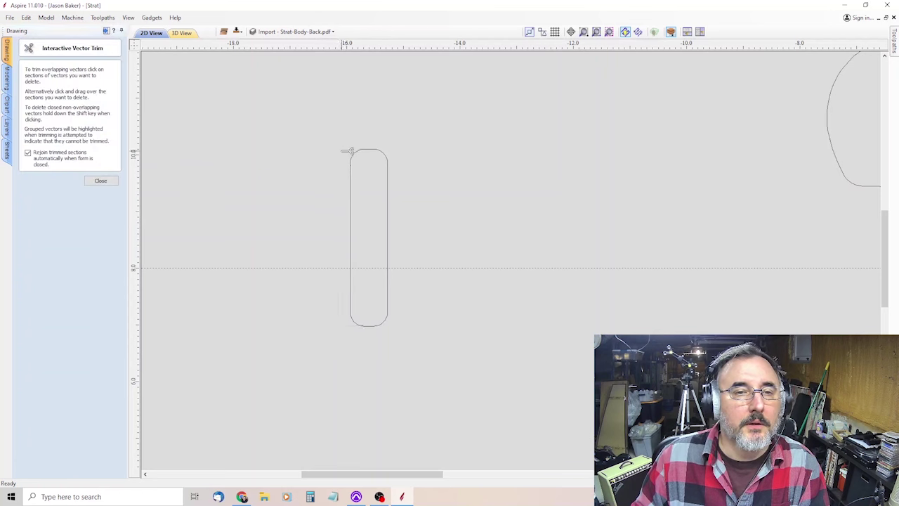
pyautogui.click(101, 181)
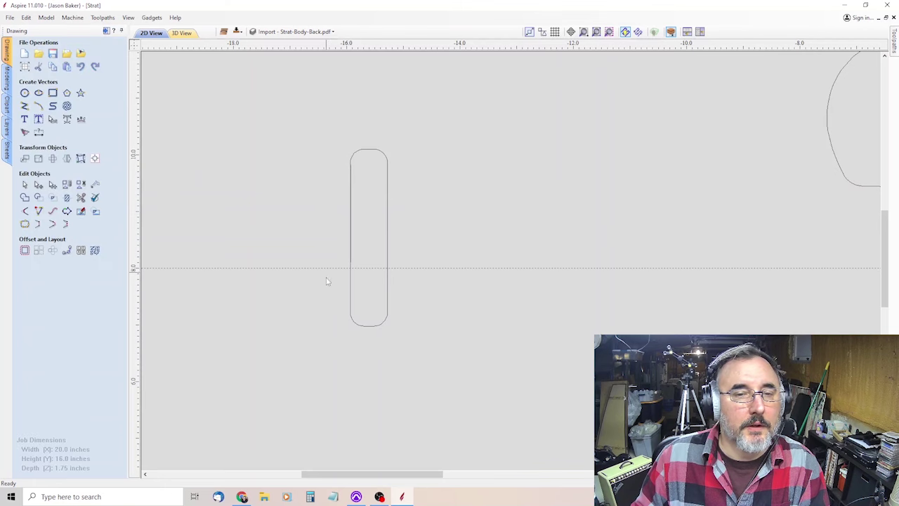
pyautogui.scroll(-4, 234, 252)
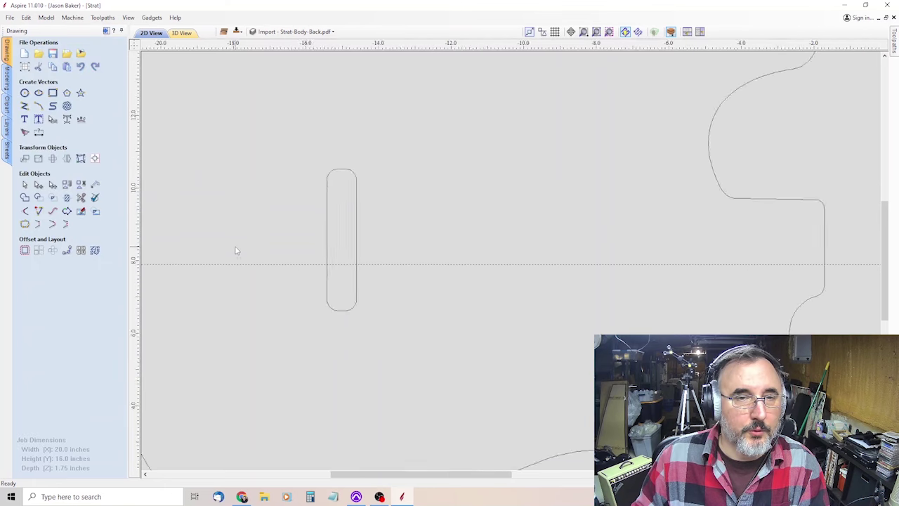
pyautogui.scroll(4, 252, 250)
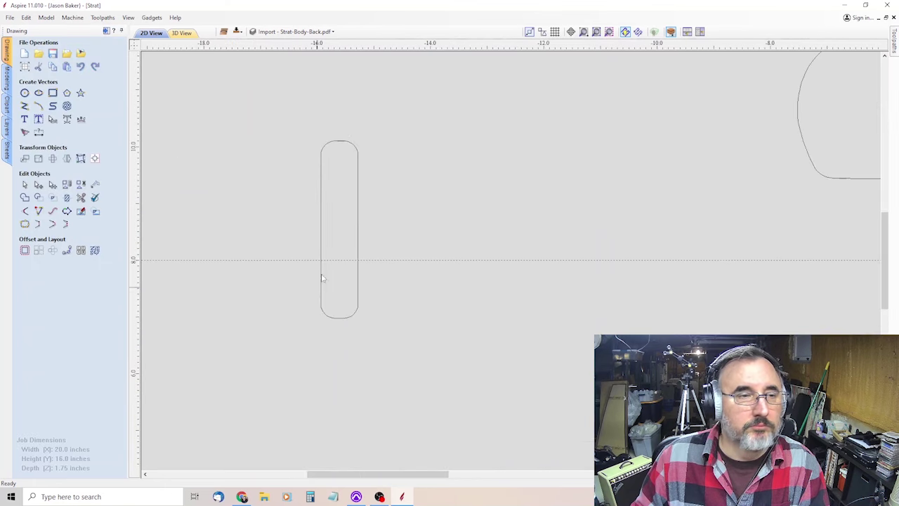
pyautogui.click(322, 168)
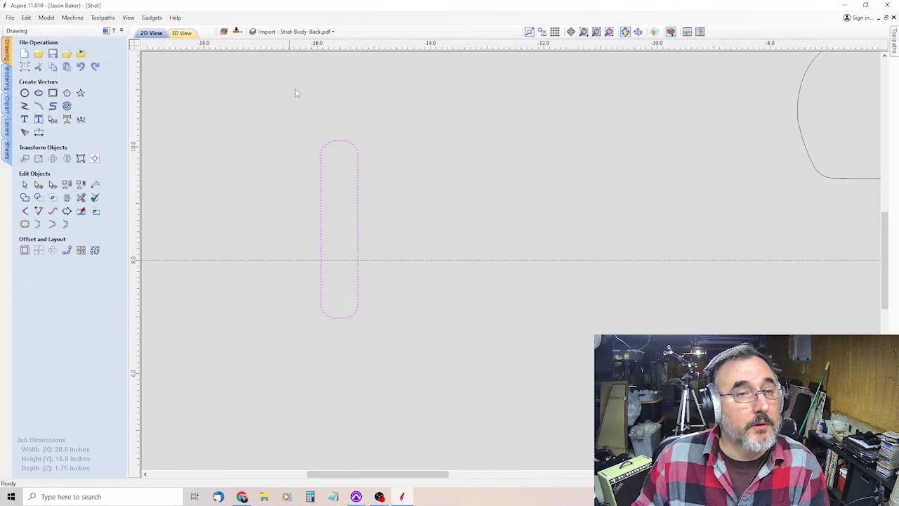
pyautogui.click(299, 31)
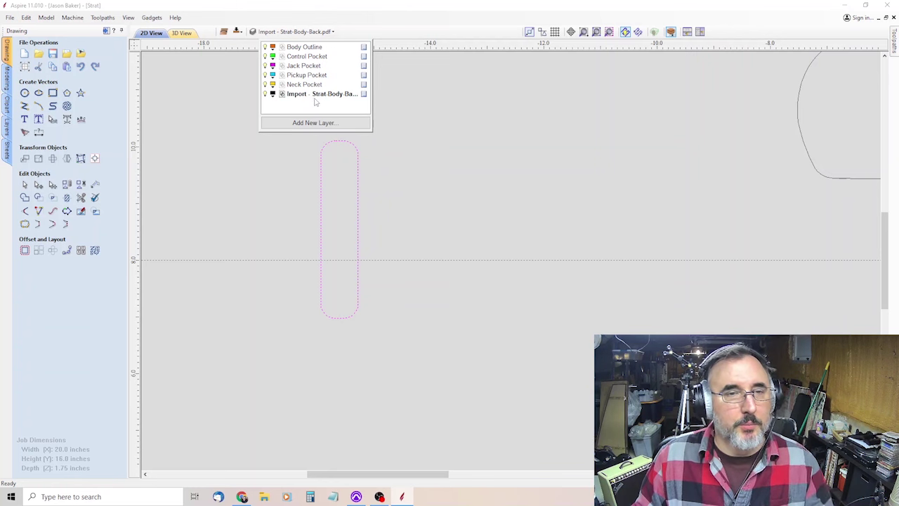
# Step: Set the imported back-body layer's colour to purple and rename it 'Trem Top Pocket'
pyautogui.click(273, 93)
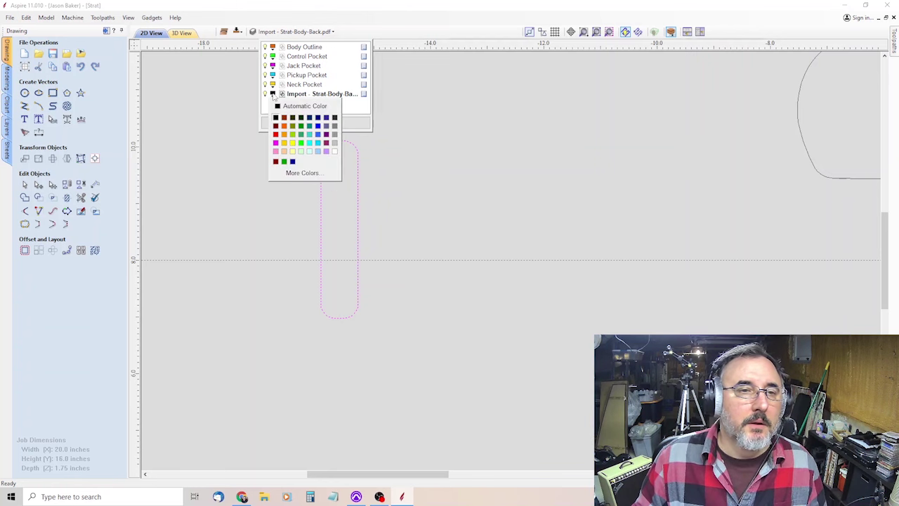
pyautogui.click(326, 134)
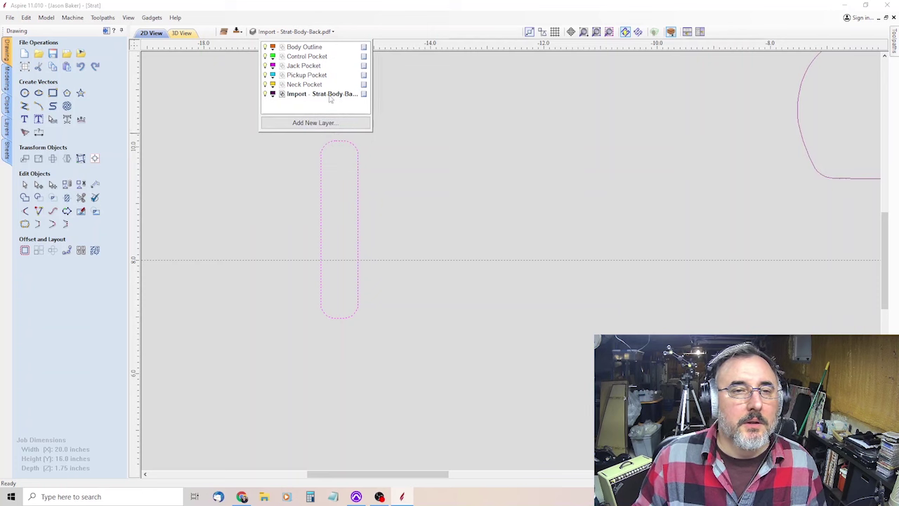
pyautogui.moveTo(365, 94); pyautogui.dragTo(227, 93)
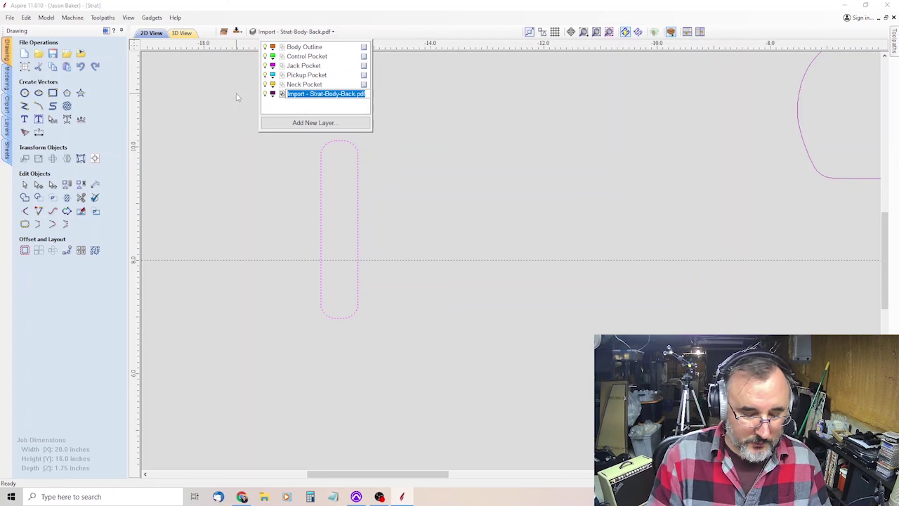
pyautogui.write('Trem Top Pocket')
pyautogui.press('Return')
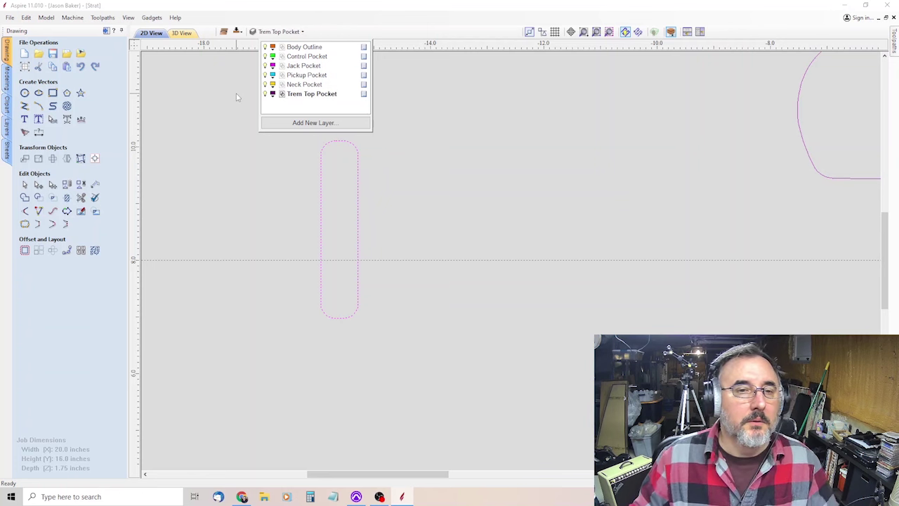
pyautogui.click(245, 165)
pyautogui.scroll(-5, 283, 190)
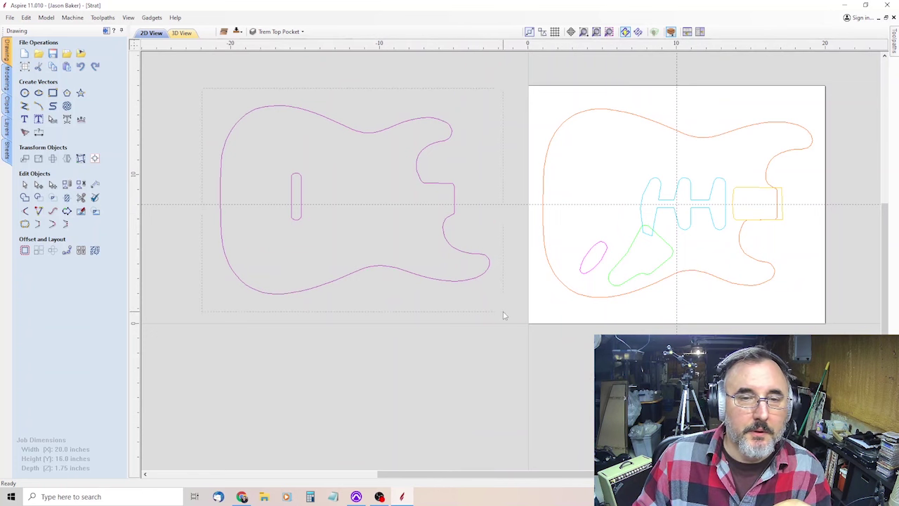
# Step: Mirror the magenta guitar outline horizontally, then rotate it by 180 degrees
pyautogui.moveTo(502, 315); pyautogui.dragTo(503, 315)
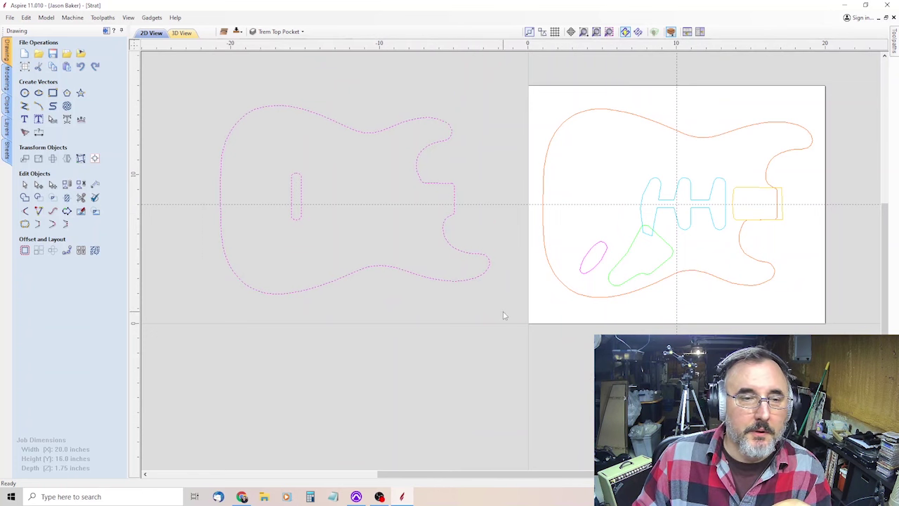
pyautogui.click(67, 160)
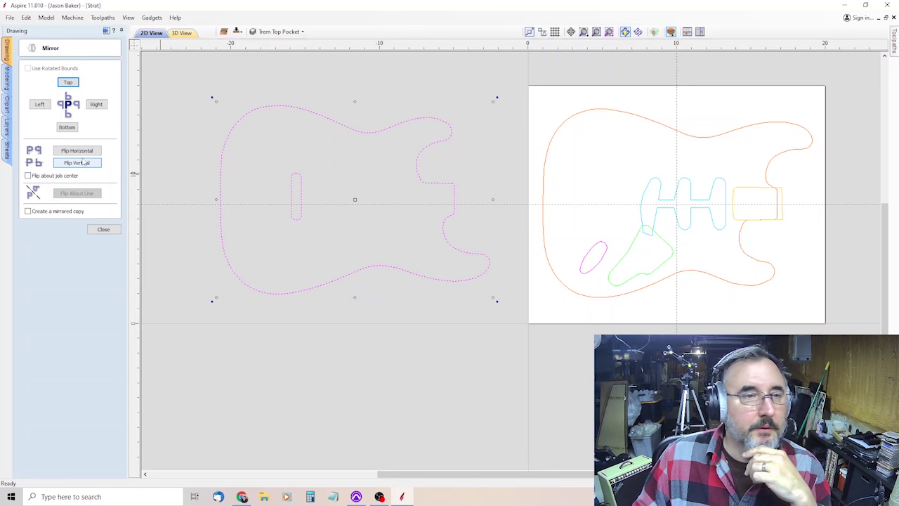
pyautogui.click(87, 151)
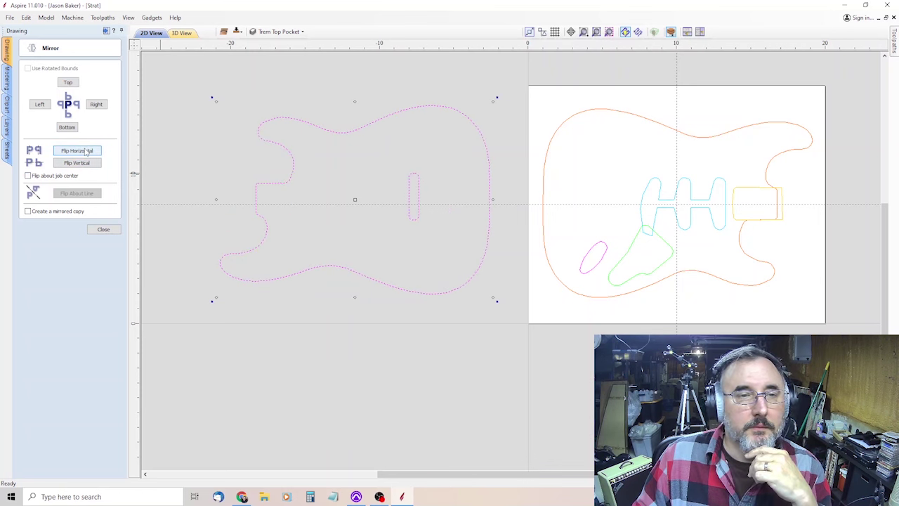
pyautogui.click(103, 229)
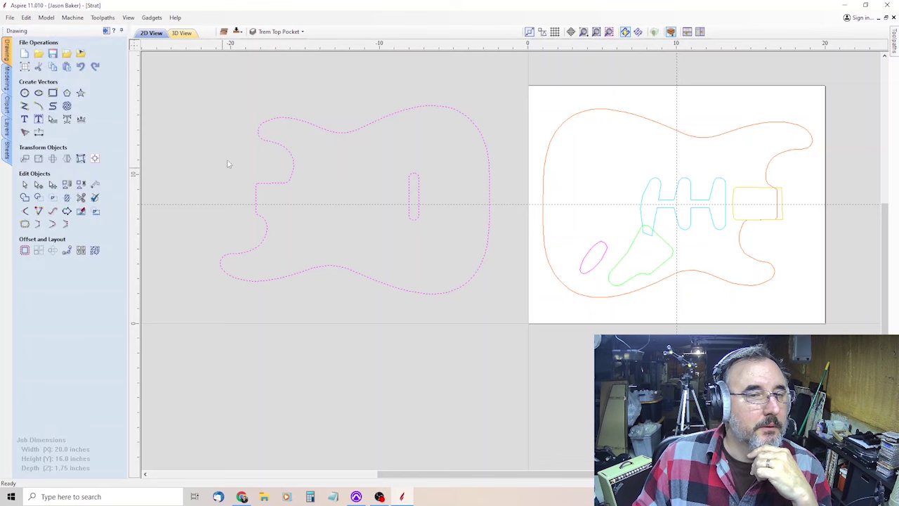
pyautogui.click(52, 159)
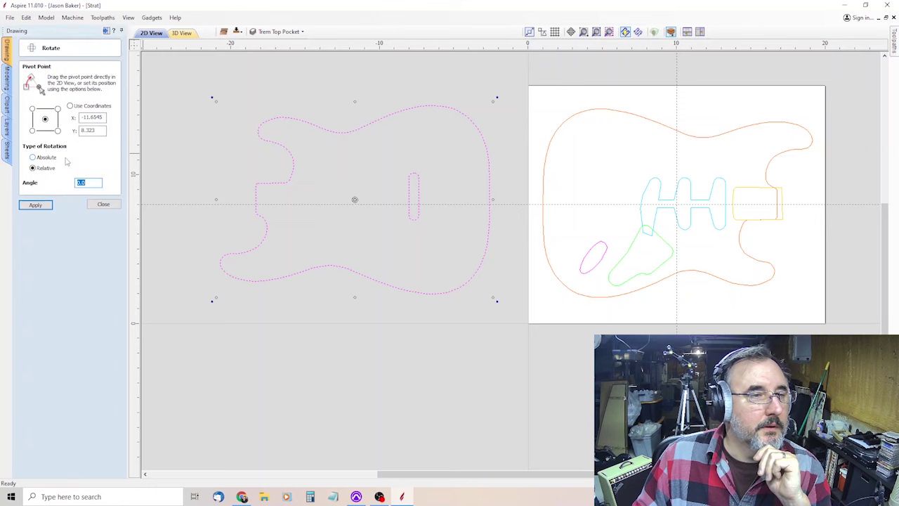
pyautogui.write('180')
pyautogui.press('Return')
pyautogui.click(100, 205)
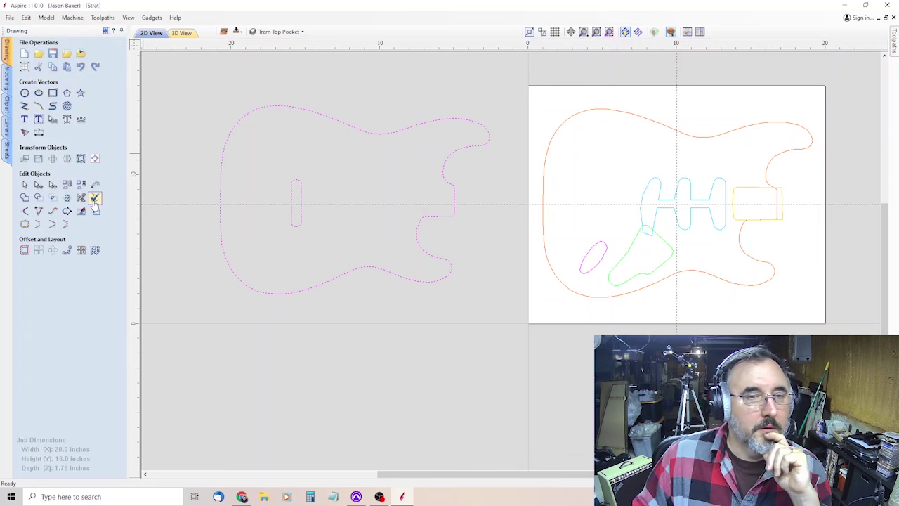
pyautogui.click(320, 97)
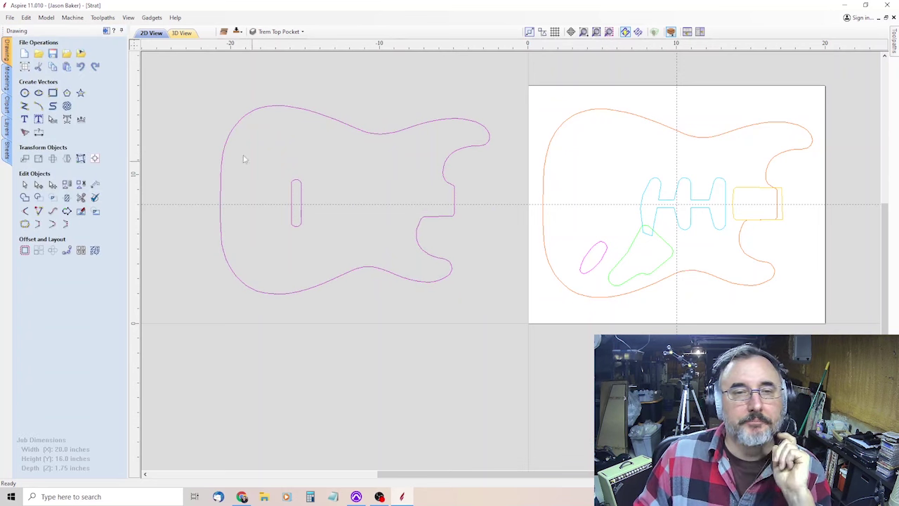
# Step: Move the magenta guitar outline onto the body on the job sheet
pyautogui.moveTo(205, 94); pyautogui.dragTo(501, 322)
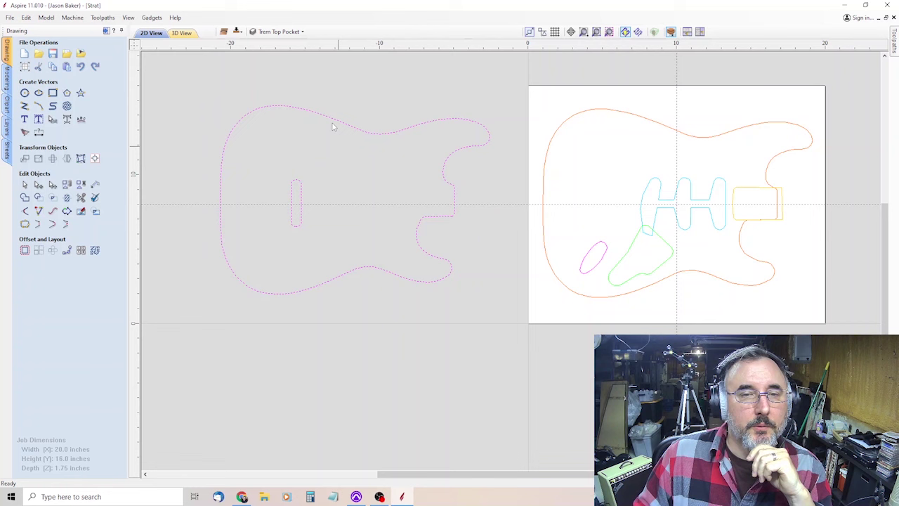
pyautogui.click(24, 159)
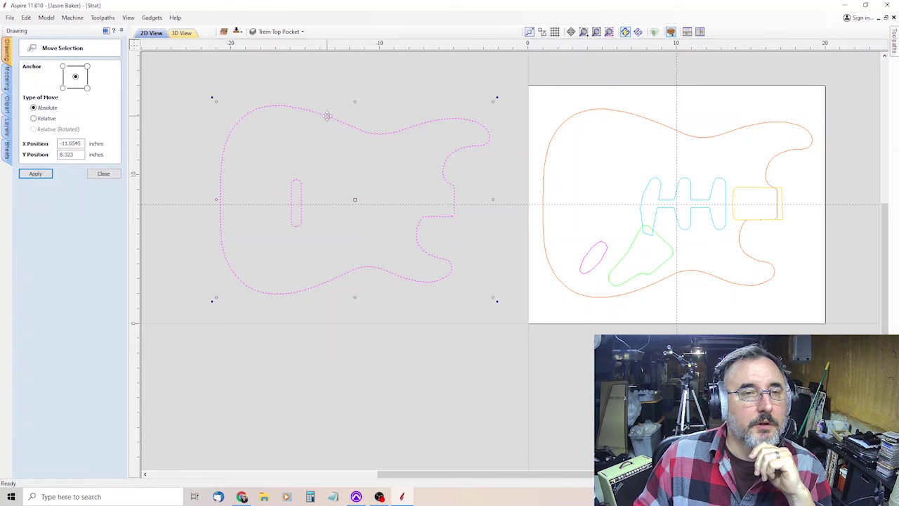
pyautogui.moveTo(327, 116); pyautogui.dragTo(650, 120)
# Step: Nudge the outline down so its bottom edge meets the body outline, checking alignment up close
pyautogui.scroll(6, 795, 216)
pyautogui.scroll(2, 663, 223)
pyautogui.scroll(-4, 658, 237)
pyautogui.scroll(3, 660, 243)
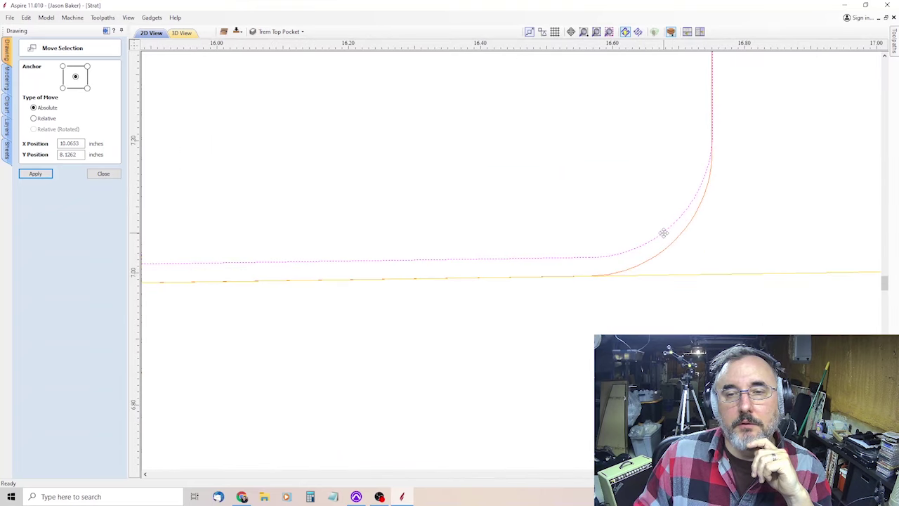
pyautogui.moveTo(662, 233); pyautogui.dragTo(665, 267)
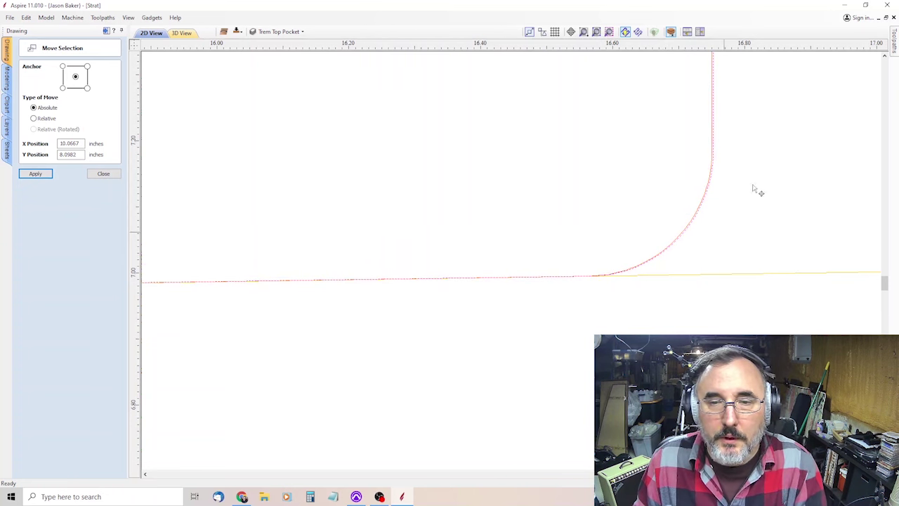
pyautogui.scroll(5, 820, 112)
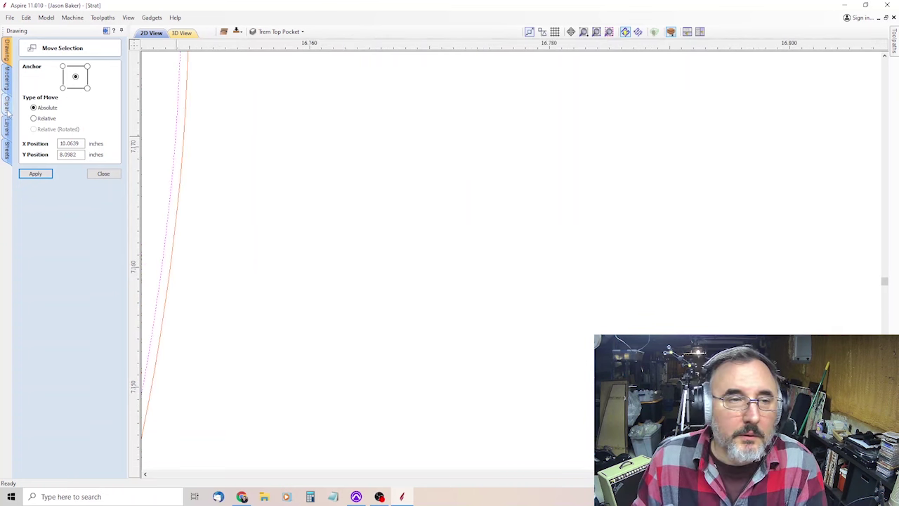
pyautogui.scroll(3, 167, 110)
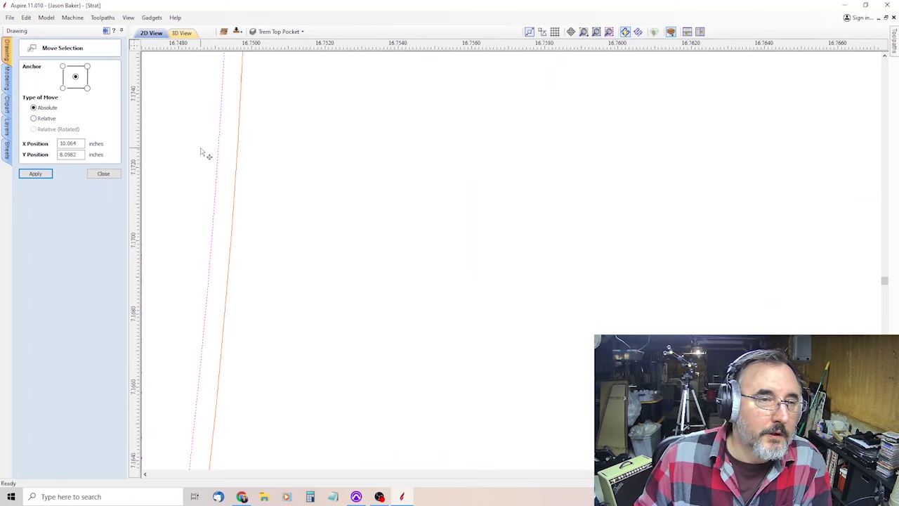
pyautogui.scroll(-6, 225, 159)
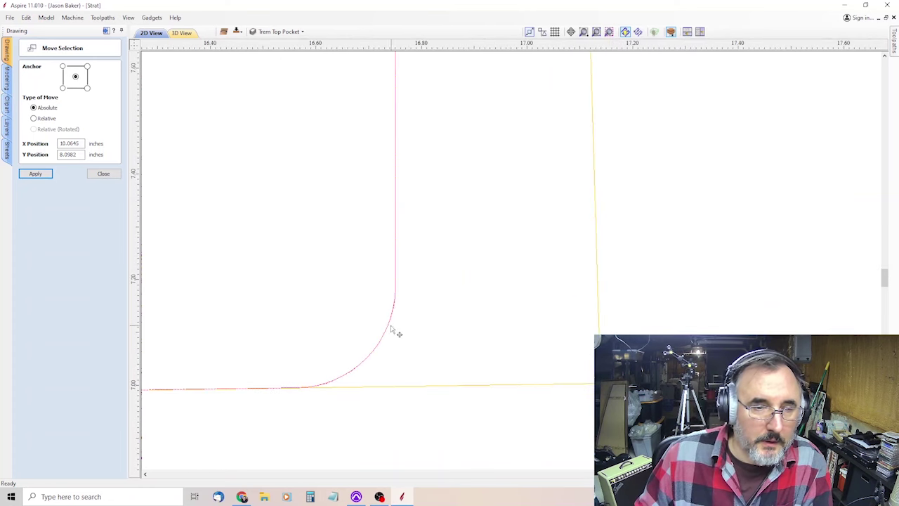
pyautogui.scroll(-2, 408, 307)
pyautogui.scroll(8, 245, 355)
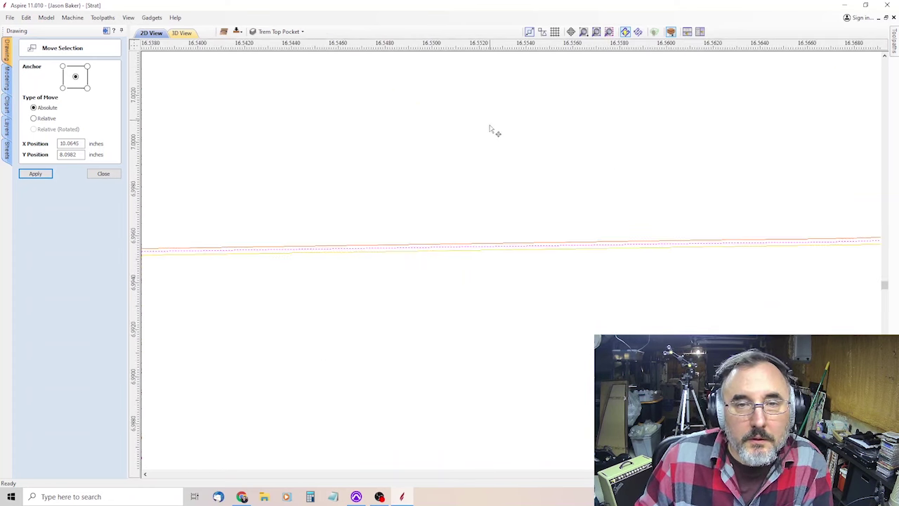
pyautogui.scroll(-2, 506, 226)
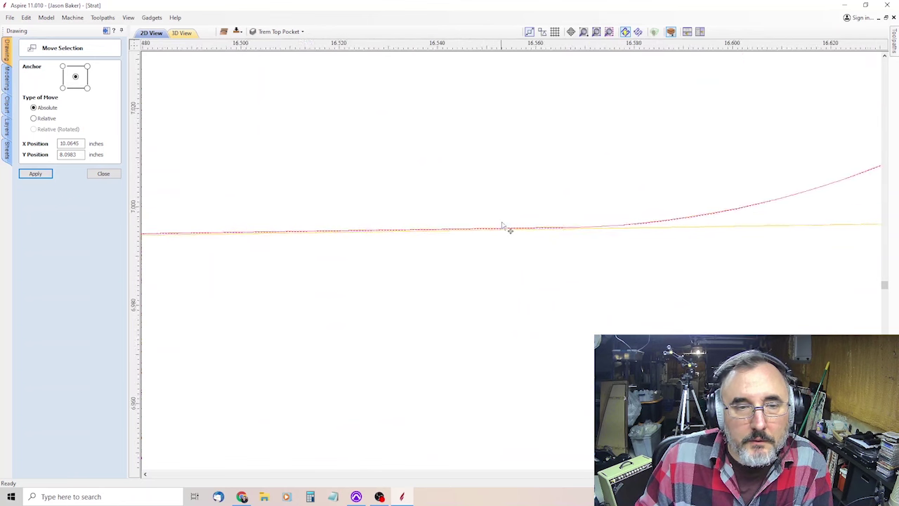
pyautogui.scroll(-8, 506, 226)
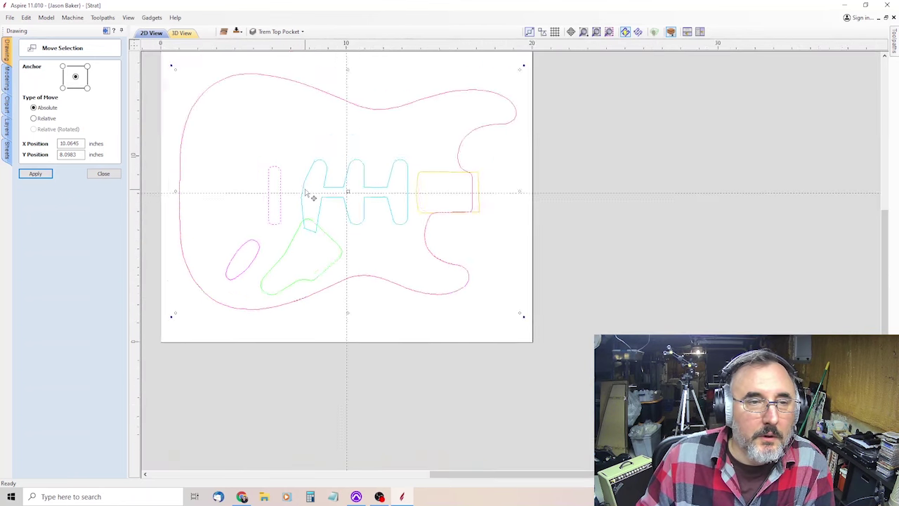
pyautogui.scroll(4, 307, 193)
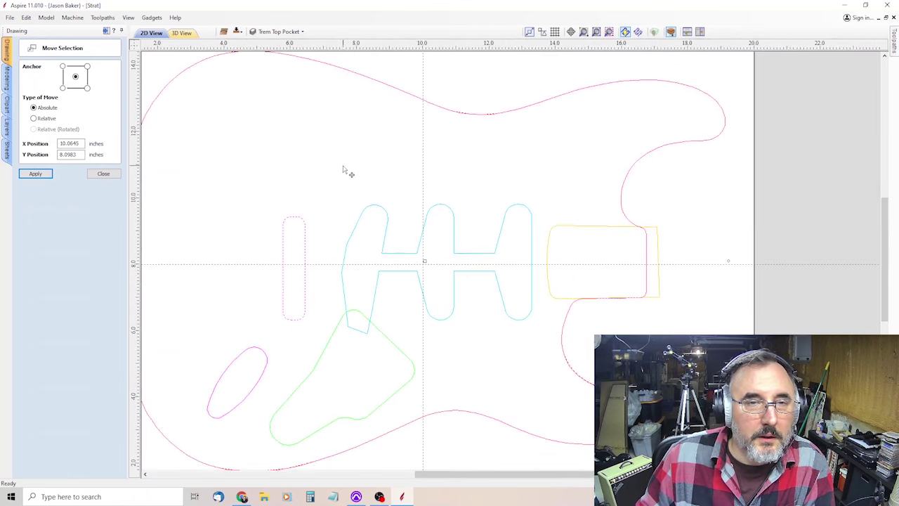
# Step: Isolate the Trem Top Pocket layer and delete its stray duplicate body outline
pyautogui.click(348, 170)
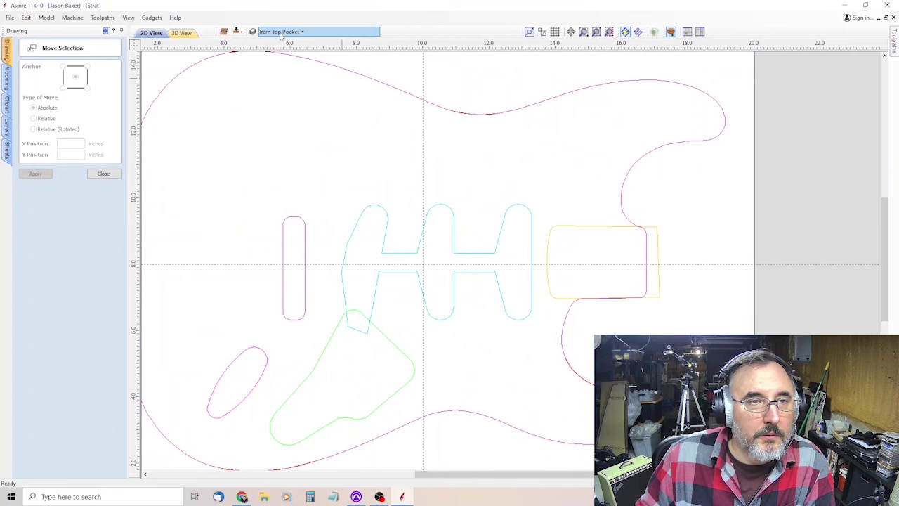
pyautogui.click(281, 32)
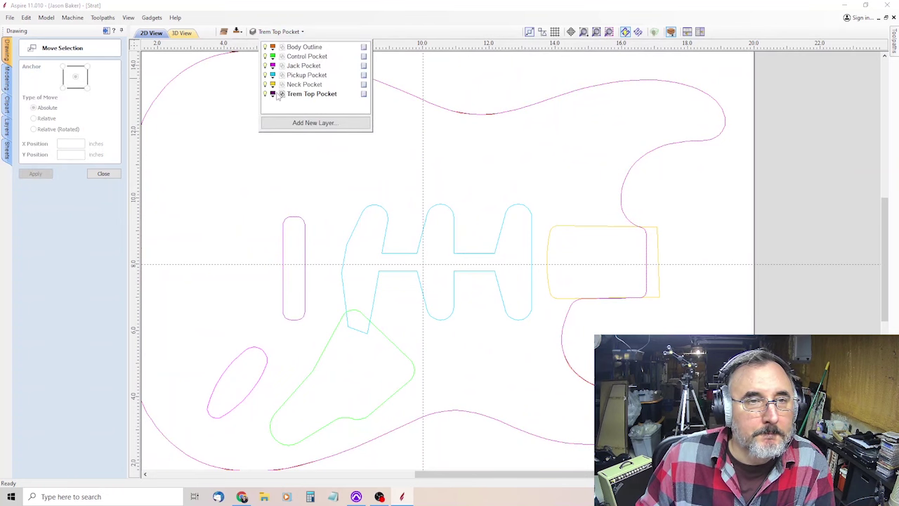
pyautogui.rightClick(366, 97)
pyautogui.moveTo(391, 111)
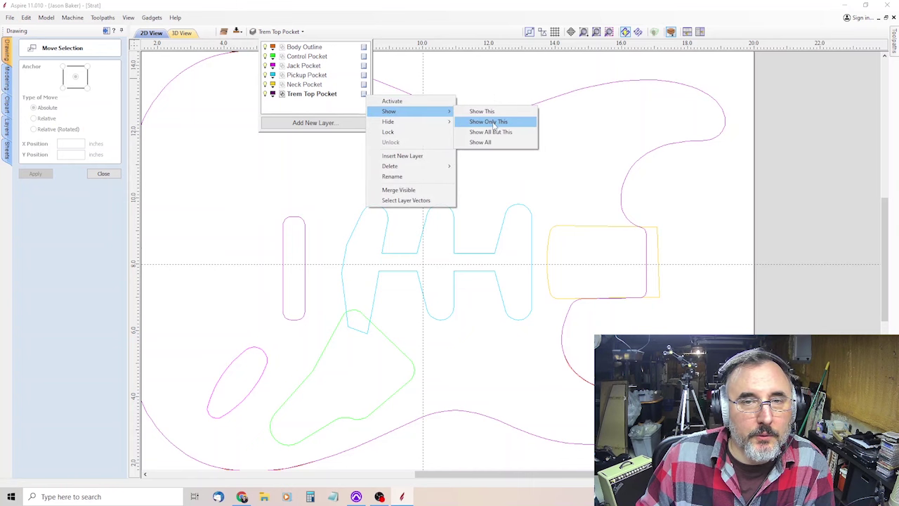
pyautogui.click(496, 123)
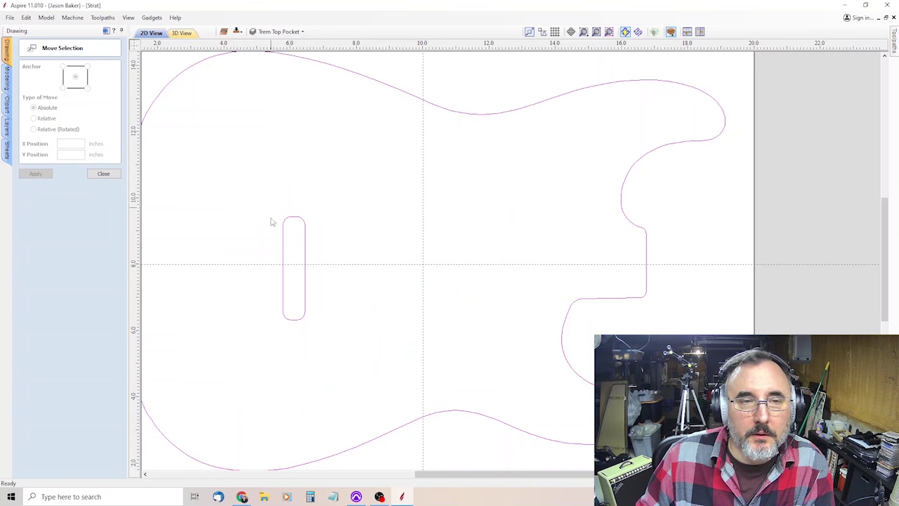
pyautogui.click(499, 116)
pyautogui.press('Delete')
pyautogui.click(103, 174)
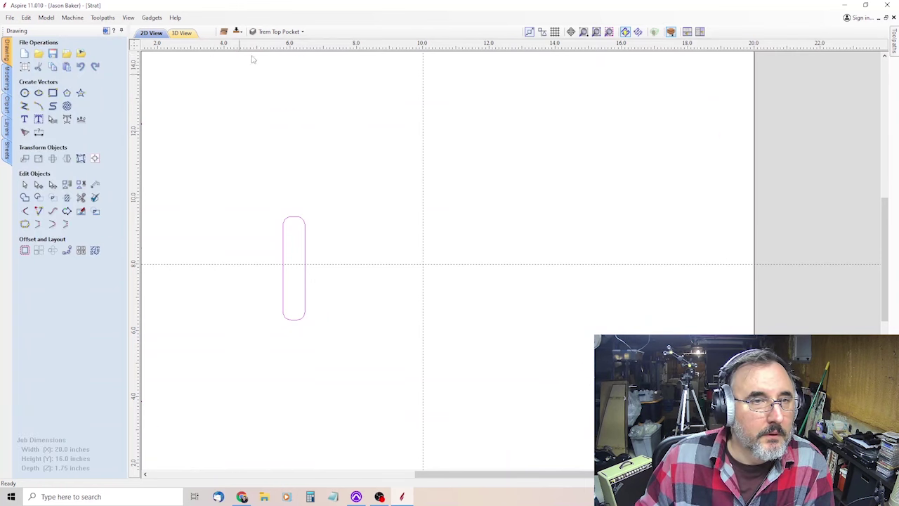
# Step: Use Show All on the Trem Top Pocket layer to make every layer visible again
pyautogui.click(296, 32)
pyautogui.rightClick(364, 99)
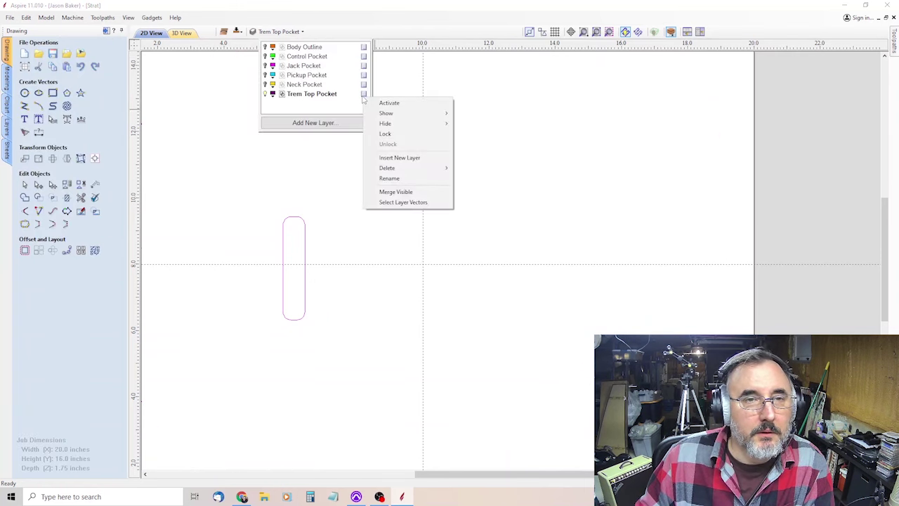
pyautogui.moveTo(406, 114)
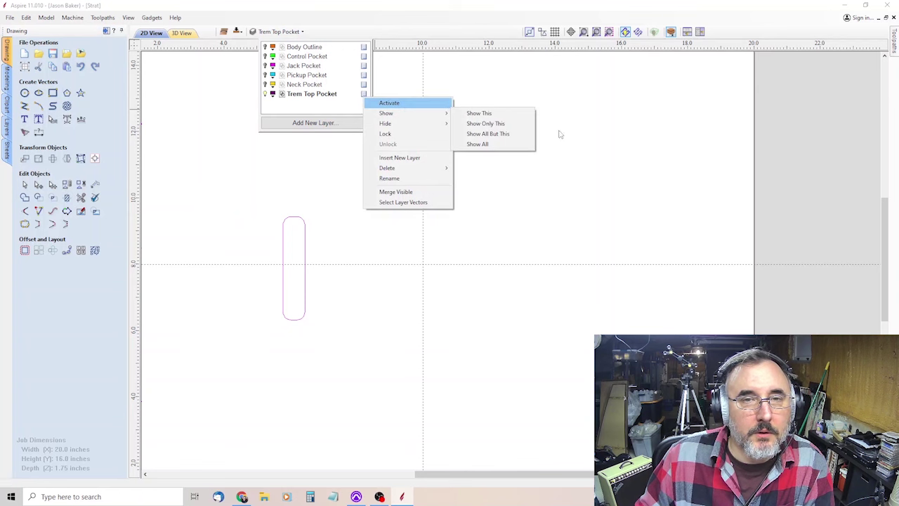
pyautogui.click(485, 144)
pyautogui.scroll(-3, 457, 264)
pyautogui.scroll(2, 460, 284)
pyautogui.scroll(1, 460, 288)
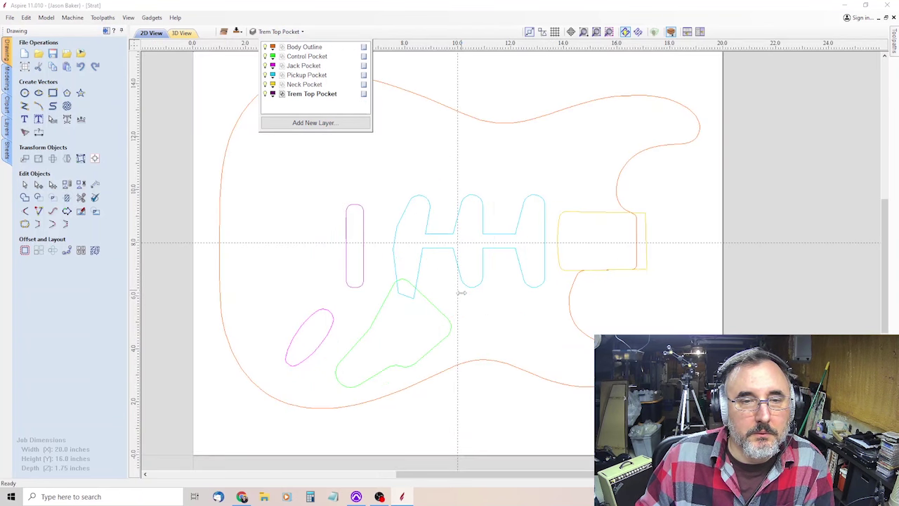
pyautogui.click(705, 215)
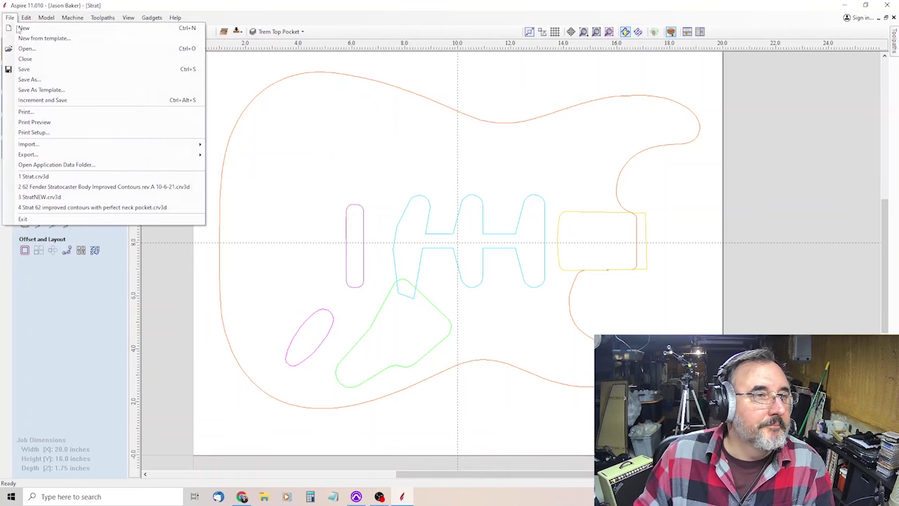
# Step: Save the job and switch to working on its bottom side
pyautogui.click(24, 68)
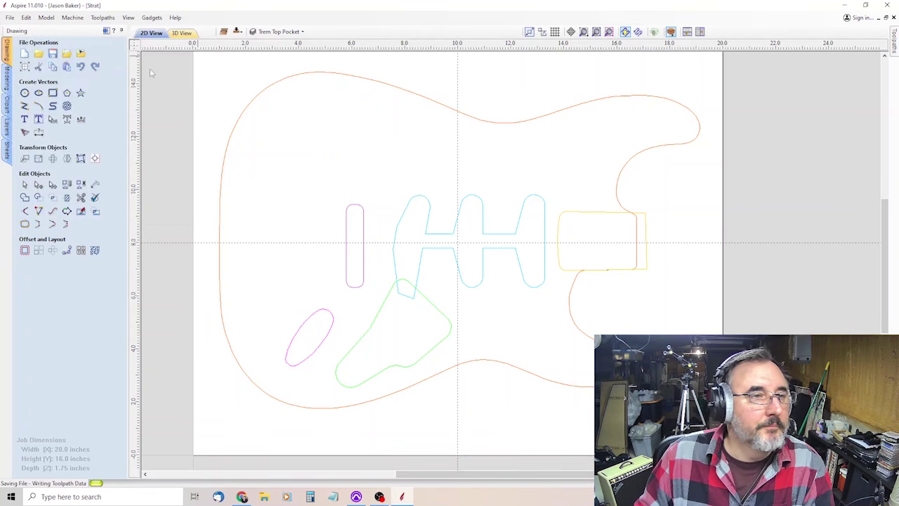
pyautogui.click(238, 32)
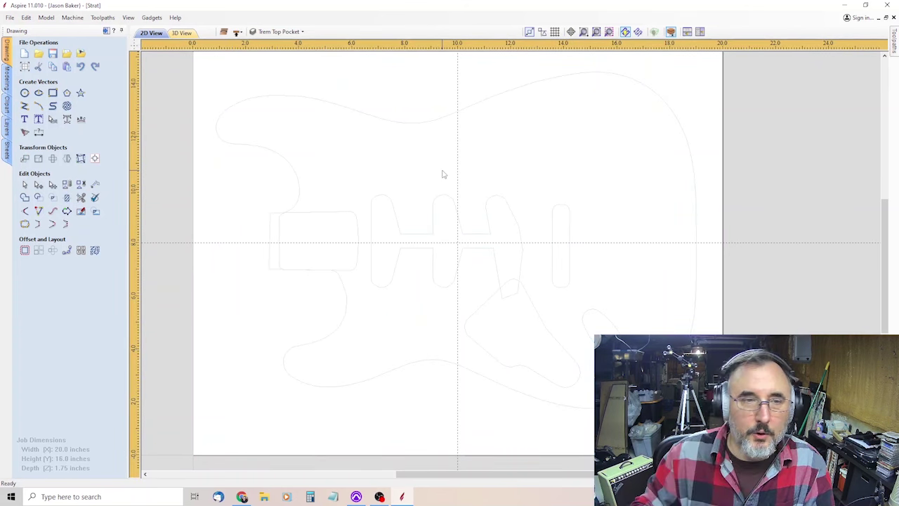
pyautogui.scroll(5, 426, 169)
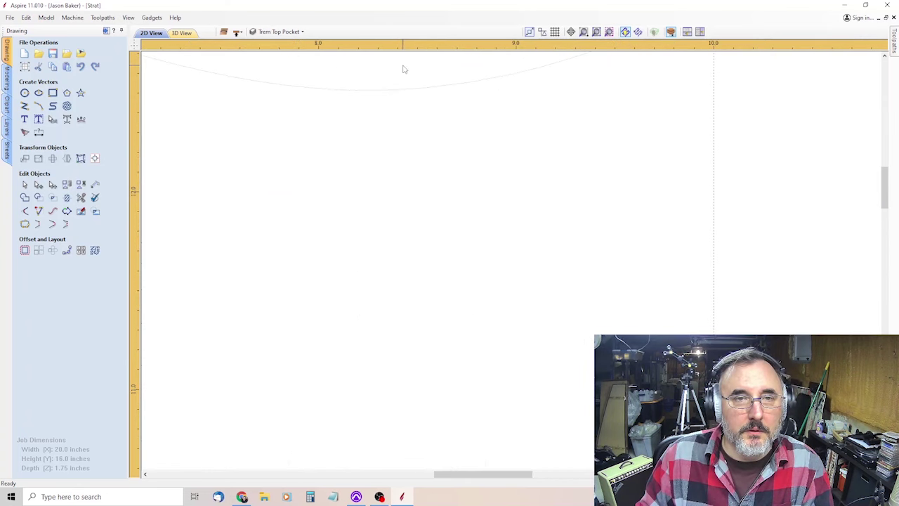
pyautogui.scroll(-6, 405, 60)
pyautogui.scroll(2, 600, 110)
pyautogui.scroll(-2, 425, 111)
# Step: Import the Strat-Body-Back.pdf drawing onto the bottom side
pyautogui.click(10, 17)
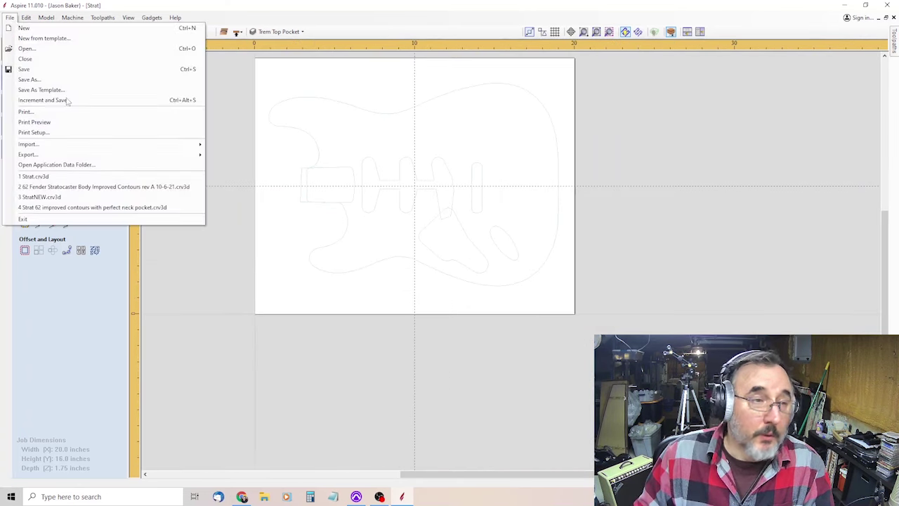
pyautogui.moveTo(81, 144)
pyautogui.click(242, 153)
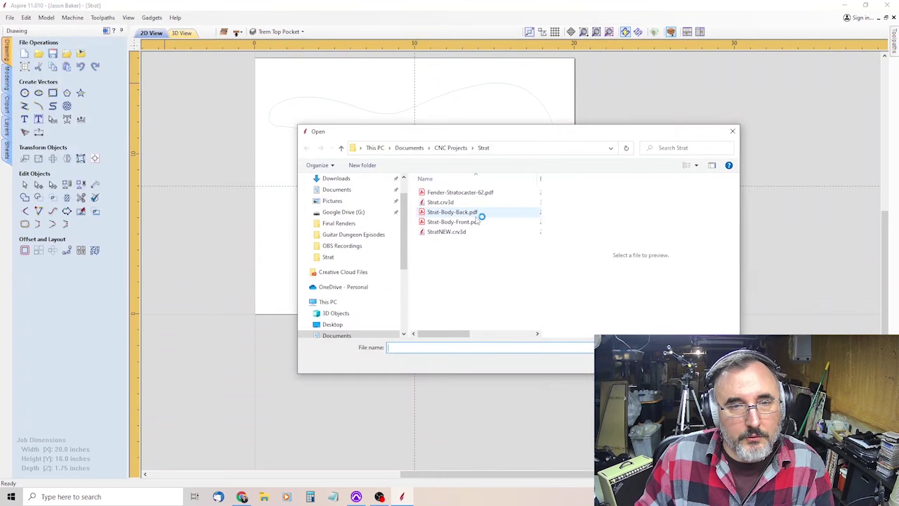
pyautogui.click(453, 212)
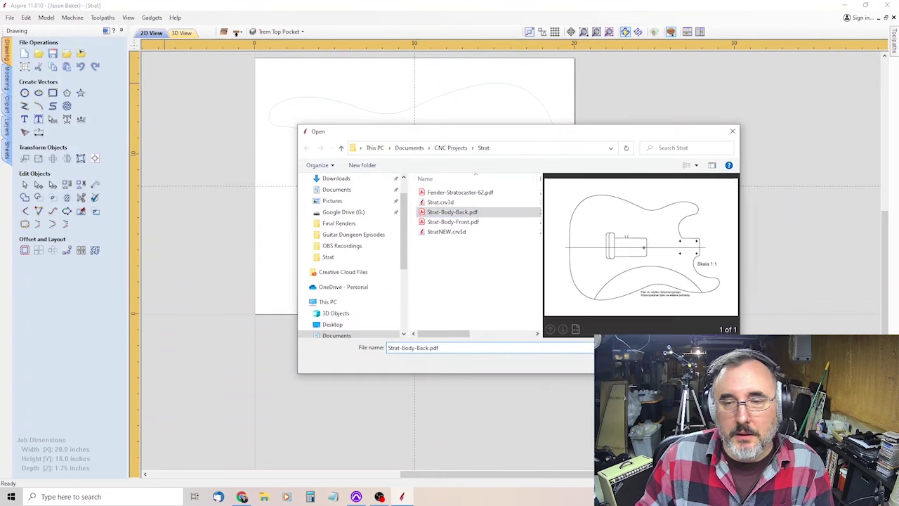
pyautogui.press('Return')
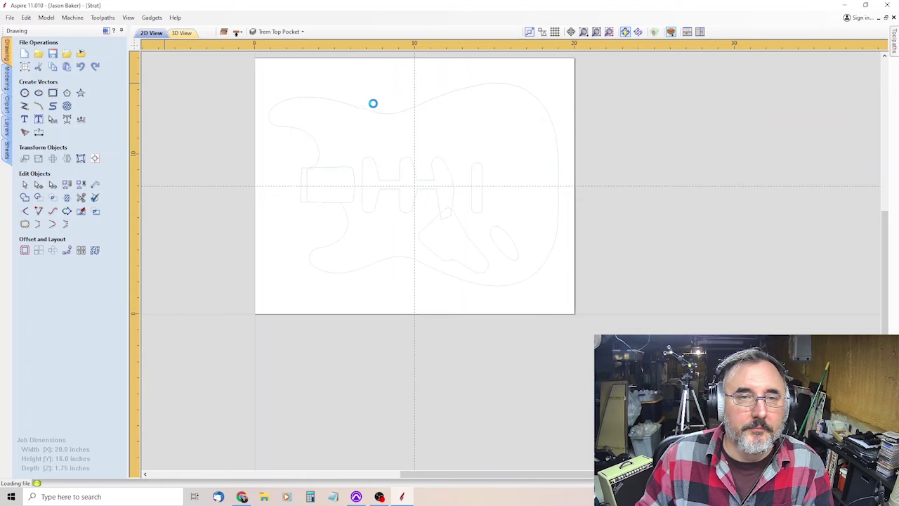
pyautogui.scroll(2, 408, 65)
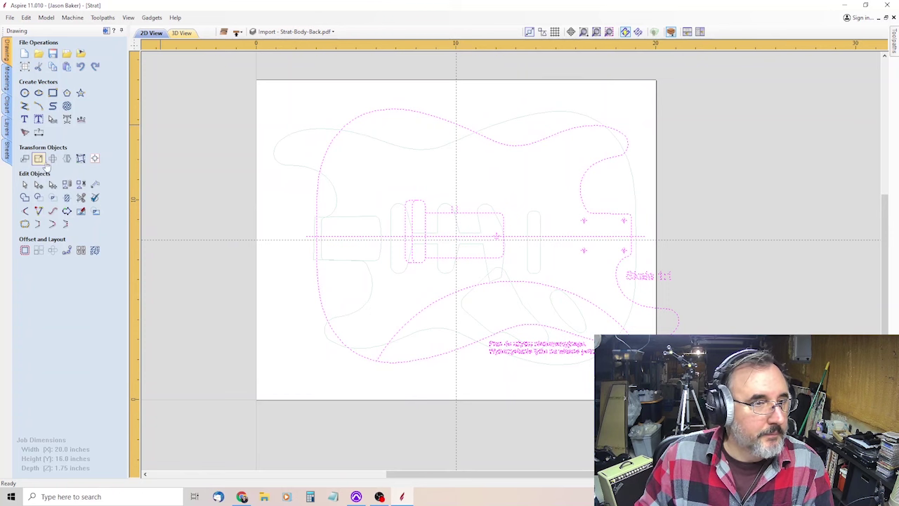
# Step: Rotate the imported back drawing by 180° to match the body
pyautogui.click(53, 160)
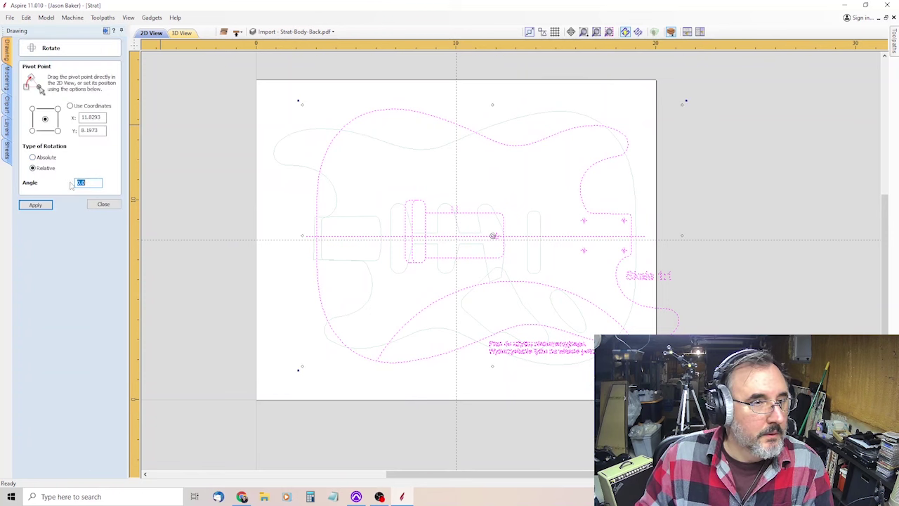
pyautogui.write('180')
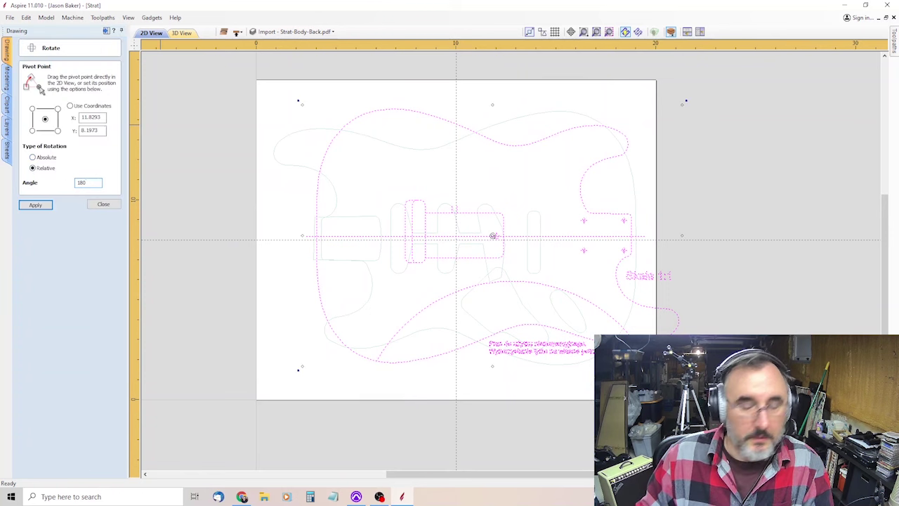
pyautogui.press('Return')
pyautogui.click(103, 204)
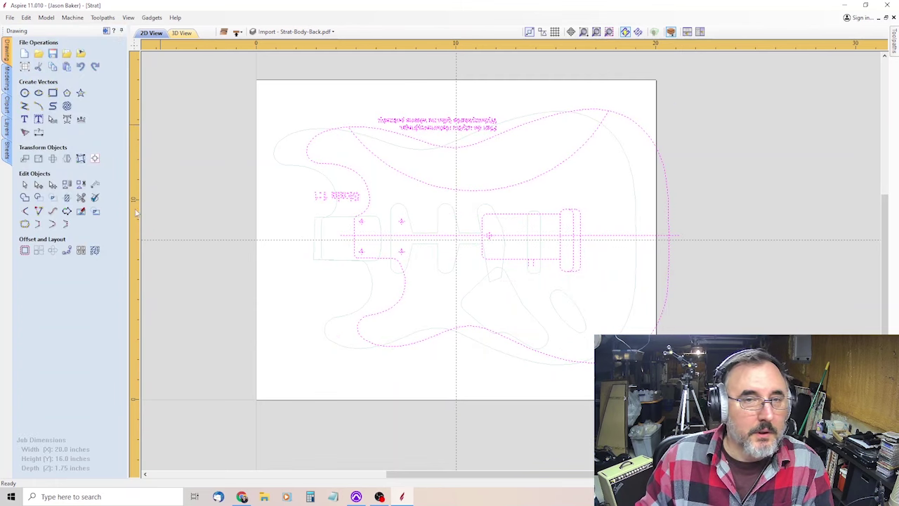
# Step: Delete the mirrored note text at the top and select the Scale 1:1 text
pyautogui.click(398, 103)
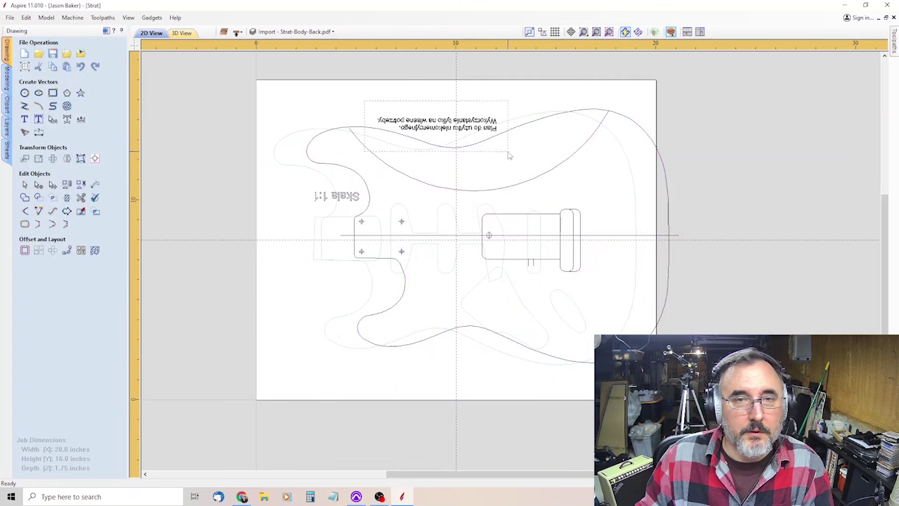
pyautogui.press('Delete')
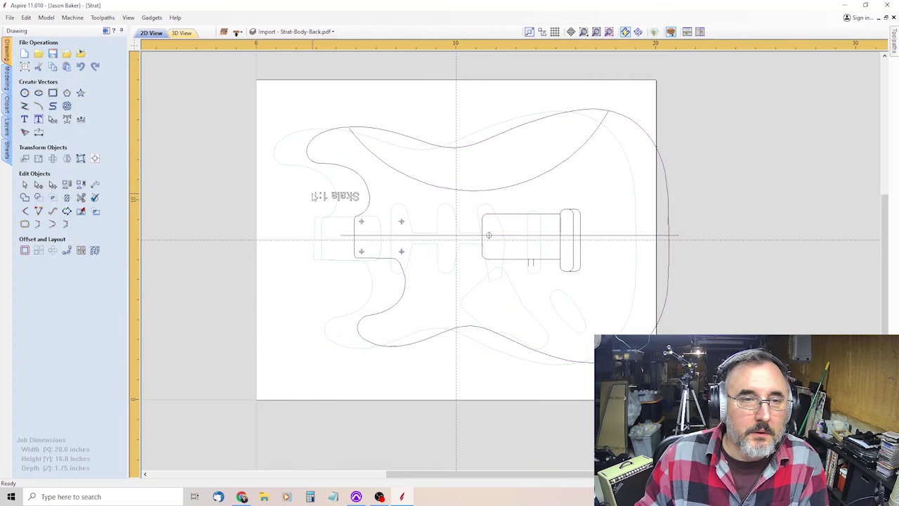
pyautogui.click(351, 199)
pyautogui.moveTo(353, 201); pyautogui.dragTo(385, 208)
# Step: Delete the Scale 1:1 text, then select the back neck pocket and body outline together
pyautogui.press('Delete')
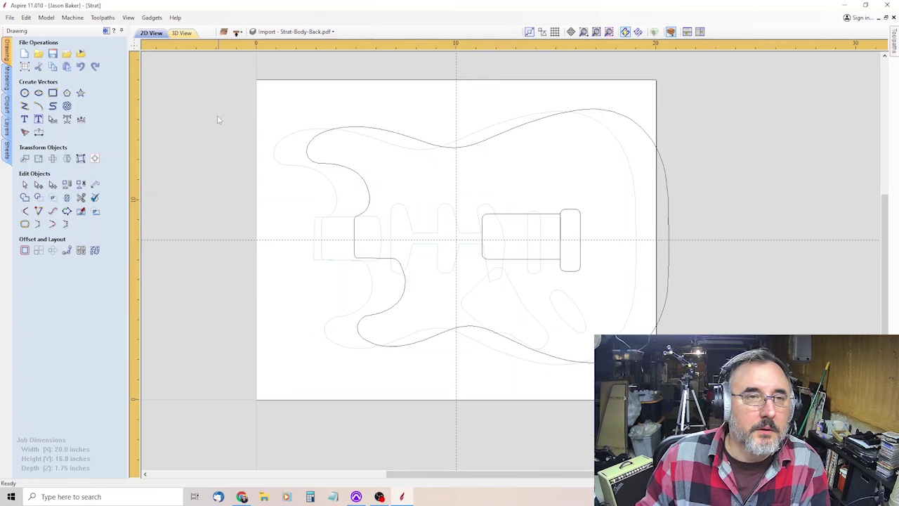
pyautogui.moveTo(216, 114); pyautogui.dragTo(780, 399)
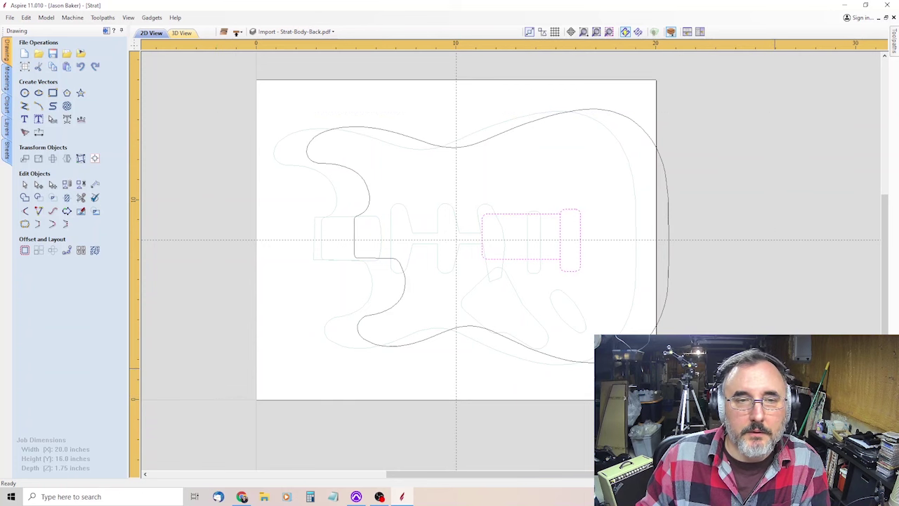
pyautogui.keyDown('shift'); pyautogui.click(539, 124); pyautogui.keyUp('shift')
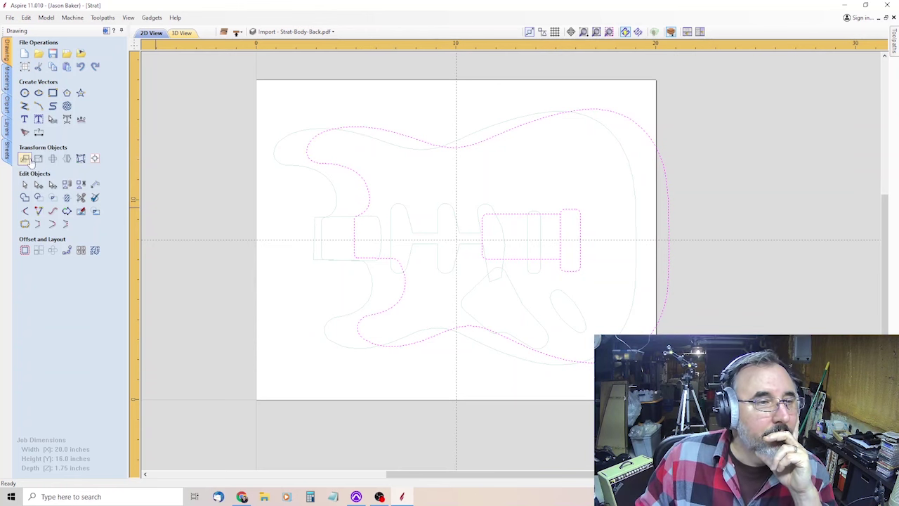
# Step: Move the back outline and neck pocket left and down onto the front body outline
pyautogui.click(24, 161)
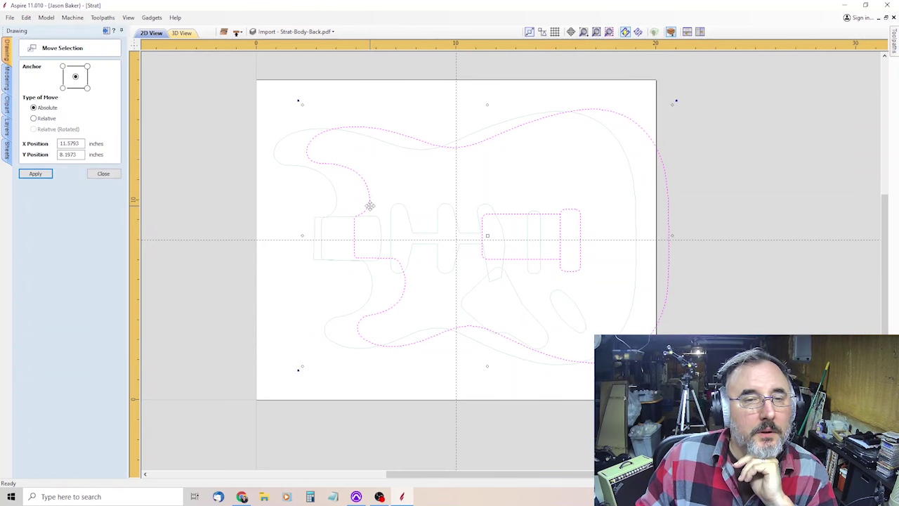
pyautogui.moveTo(367, 203); pyautogui.dragTo(335, 203)
pyautogui.scroll(8, 541, 187)
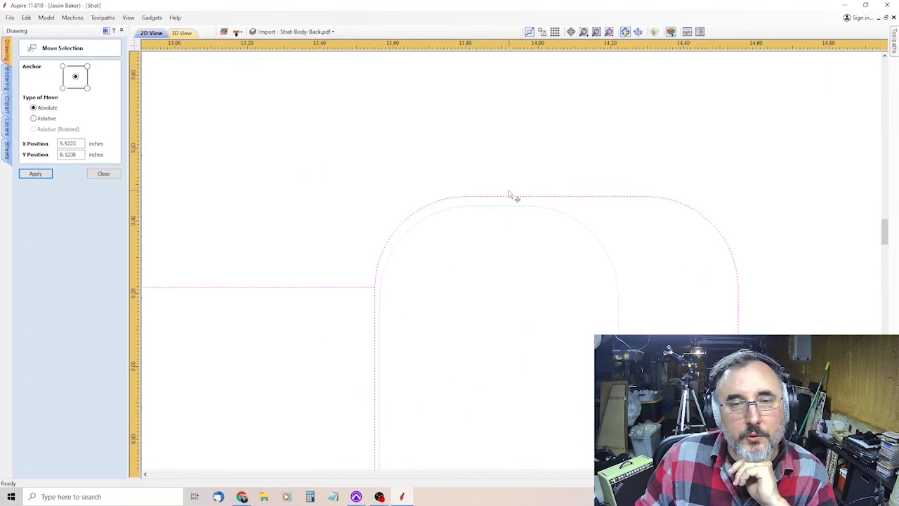
pyautogui.scroll(4, 424, 274)
pyautogui.scroll(-3, 416, 274)
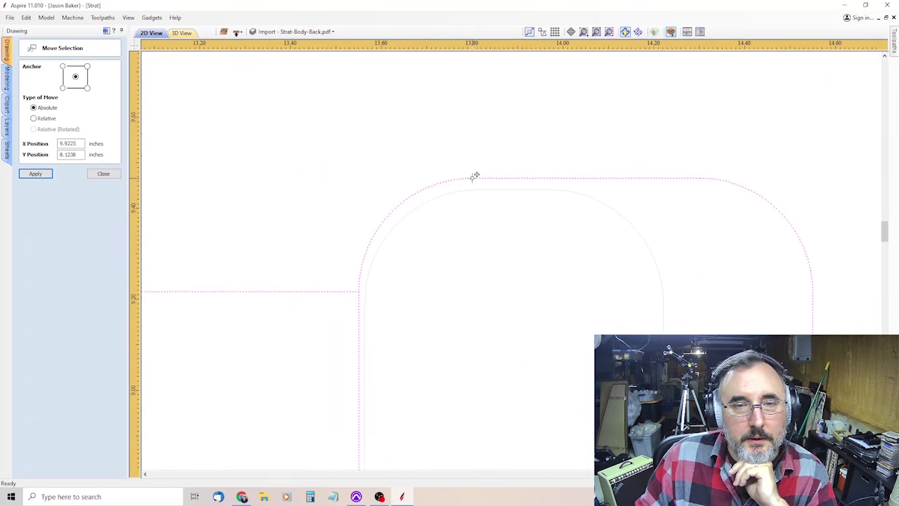
pyautogui.moveTo(475, 176); pyautogui.dragTo(479, 190)
pyautogui.scroll(-10, 513, 305)
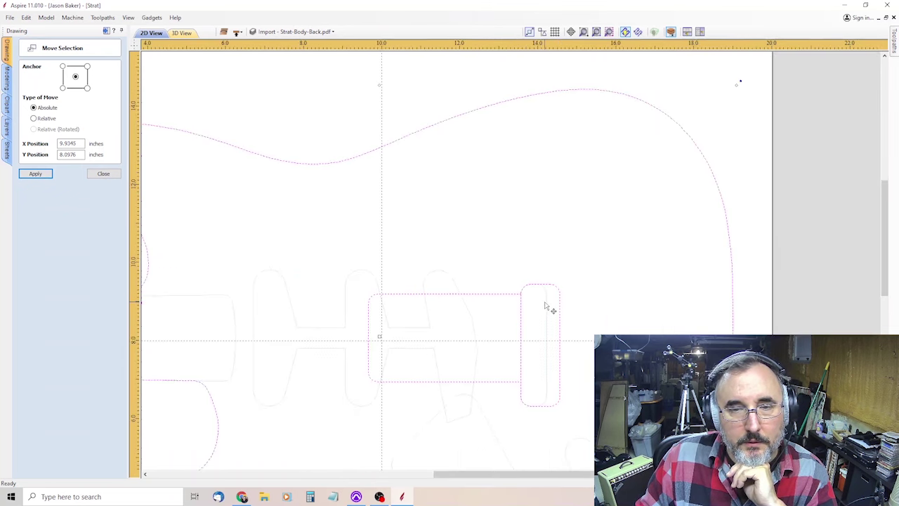
pyautogui.scroll(8, 551, 378)
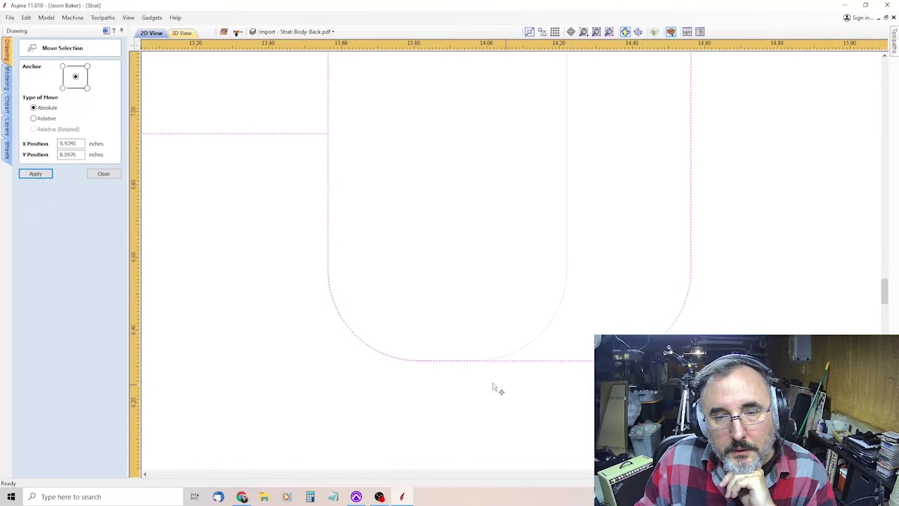
pyautogui.scroll(3, 426, 355)
pyautogui.scroll(-3, 242, 247)
pyautogui.scroll(-2, 374, 169)
pyautogui.scroll(-3, 365, 168)
pyautogui.scroll(2, 197, 99)
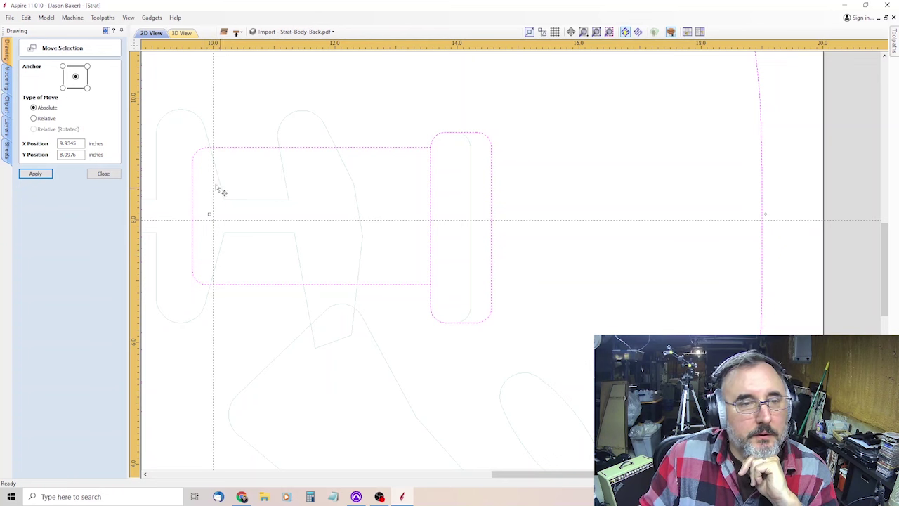
# Step: Select the back body outline to show its position X 9.9345, Y 8.0976 inches
pyautogui.click(595, 275)
pyautogui.scroll(-4, 598, 278)
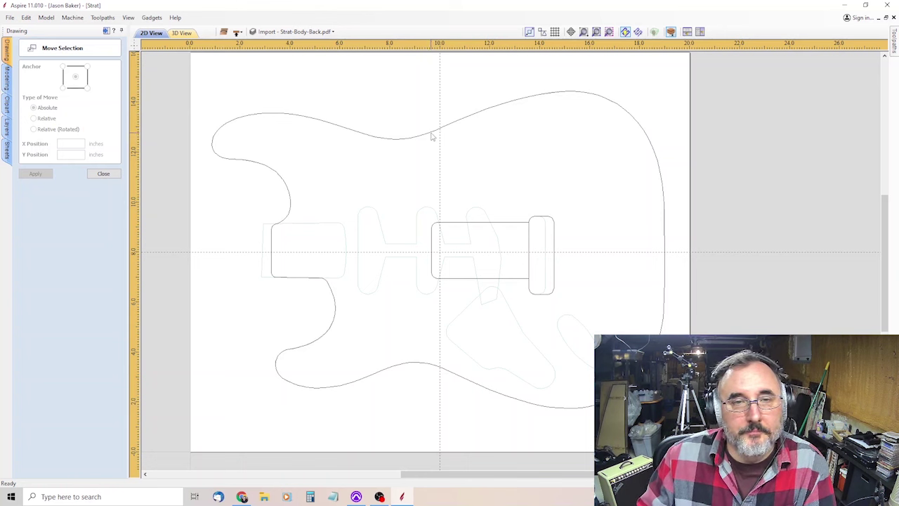
pyautogui.click(431, 133)
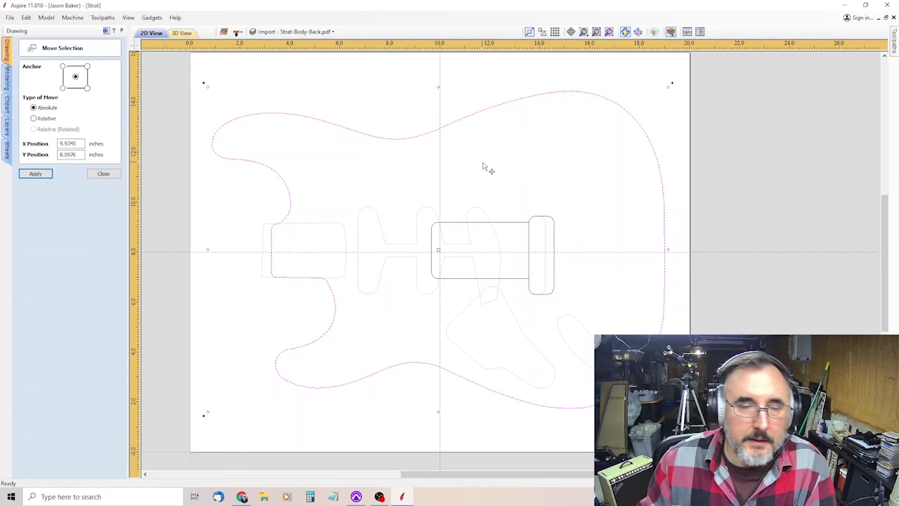
# Step: Leave the move settings with Escape, keeping the guitar body outline where it is
pyautogui.click(535, 170)
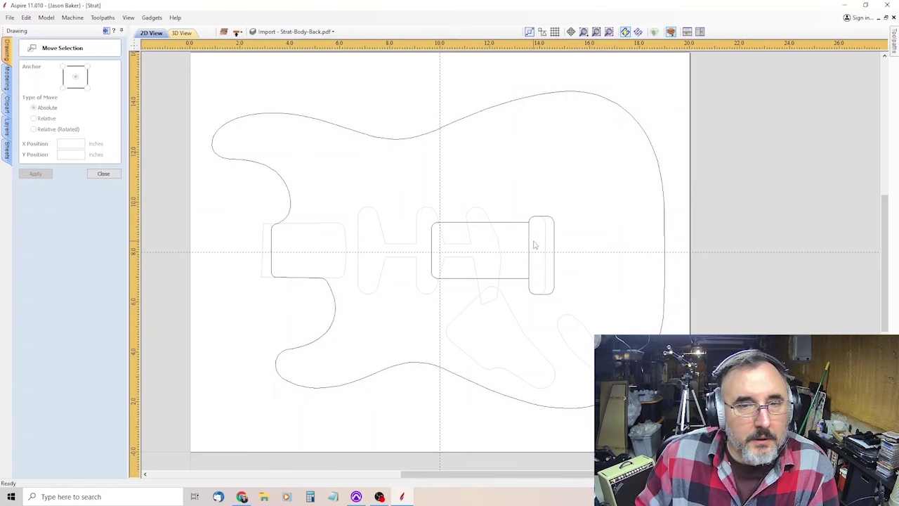
pyautogui.scroll(2, 555, 295)
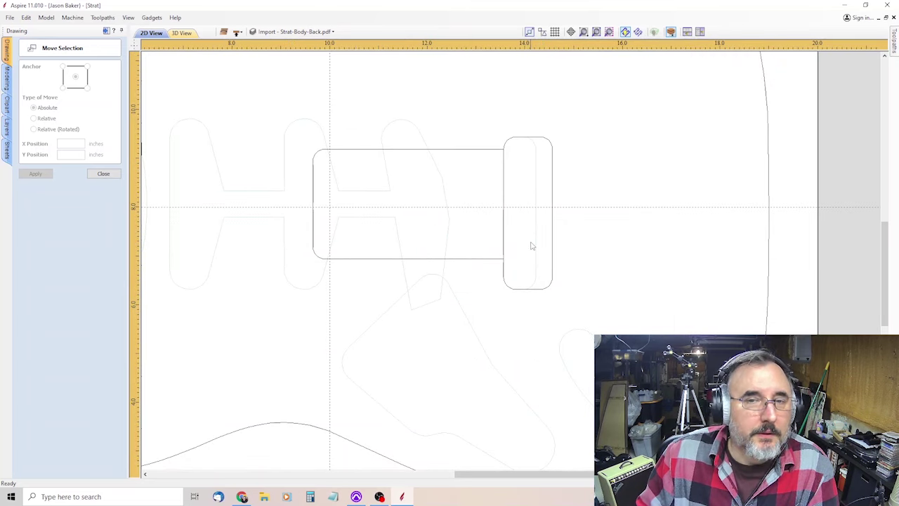
pyautogui.scroll(-3, 502, 231)
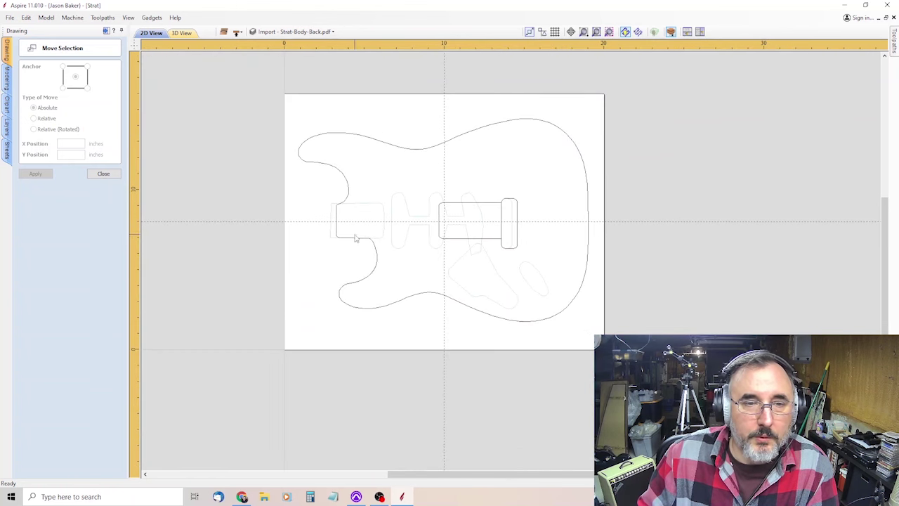
pyautogui.scroll(3, 441, 120)
pyautogui.scroll(-2, 418, 196)
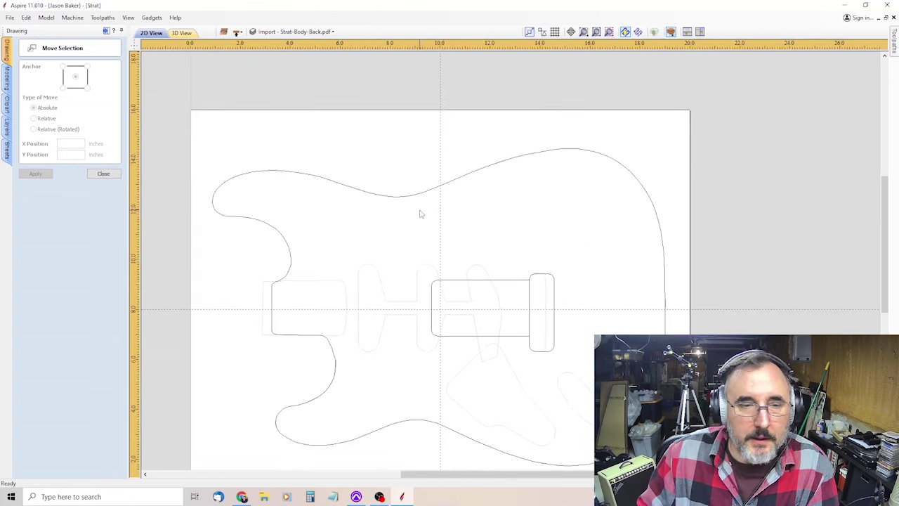
pyautogui.click(362, 190)
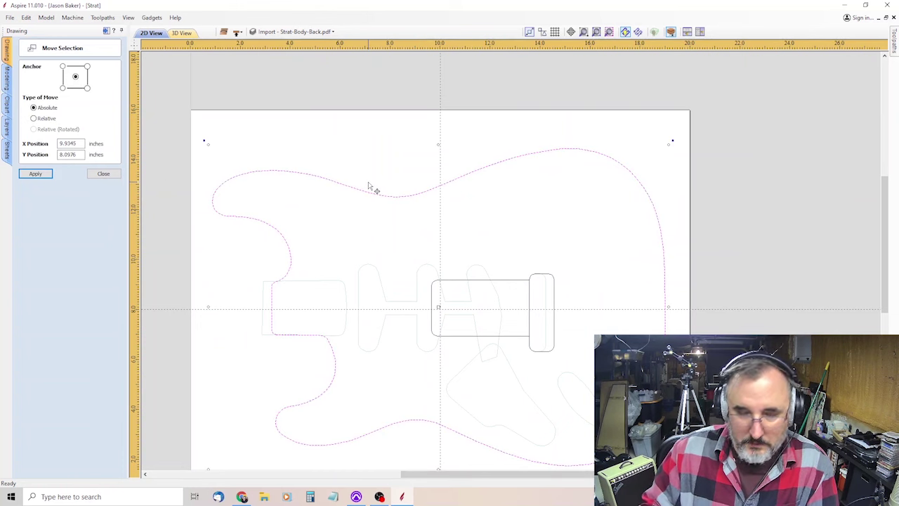
pyautogui.press('Escape')
pyautogui.scroll(-1, 353, 190)
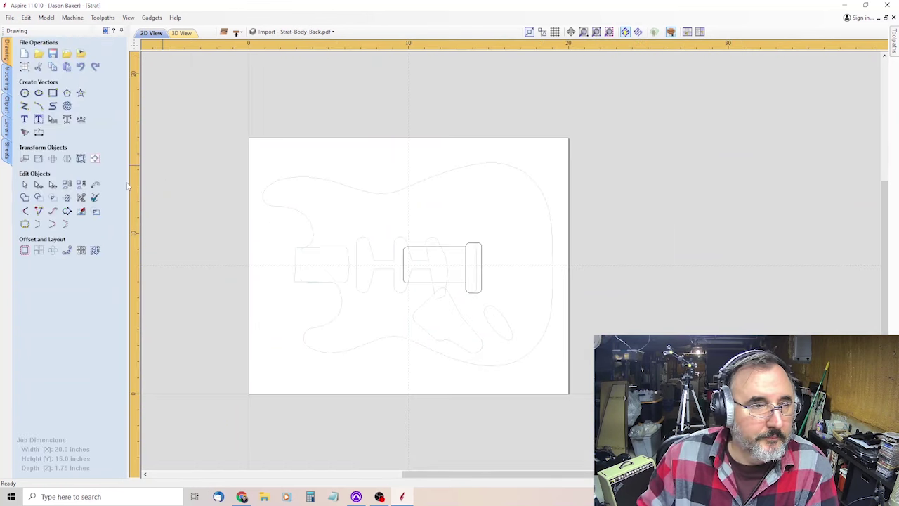
pyautogui.scroll(1, 435, 263)
pyautogui.scroll(-1, 441, 312)
pyautogui.scroll(3, 442, 311)
pyautogui.scroll(1, 499, 300)
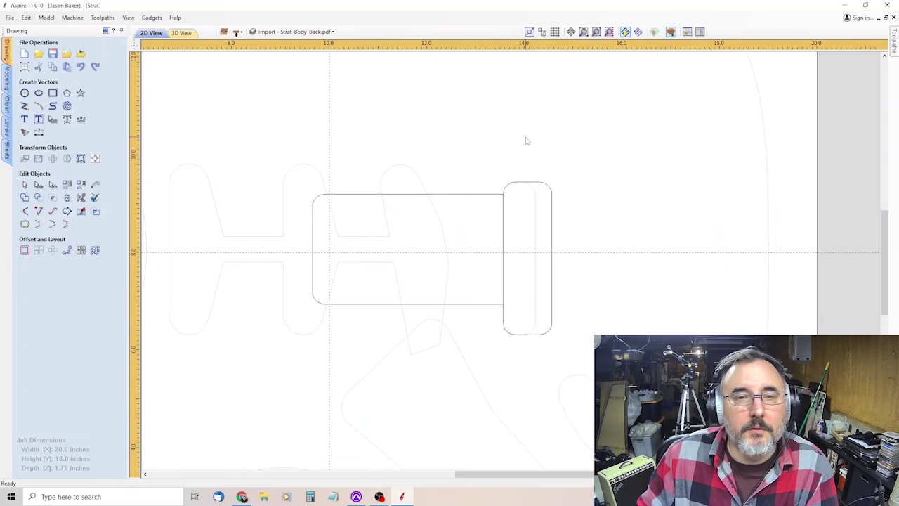
# Step: Rename the imported layer to 'Trem Bottom Pocket' and colour it pink
pyautogui.click(291, 32)
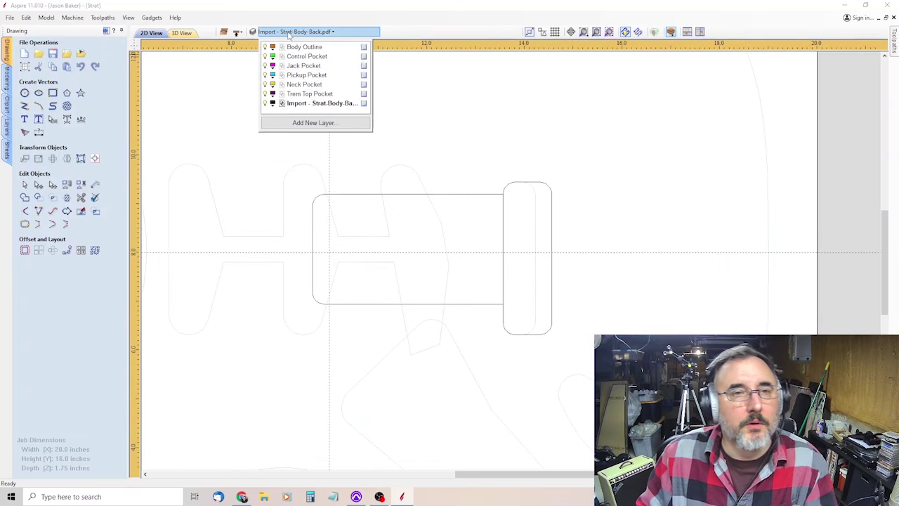
pyautogui.doubleClick(339, 103)
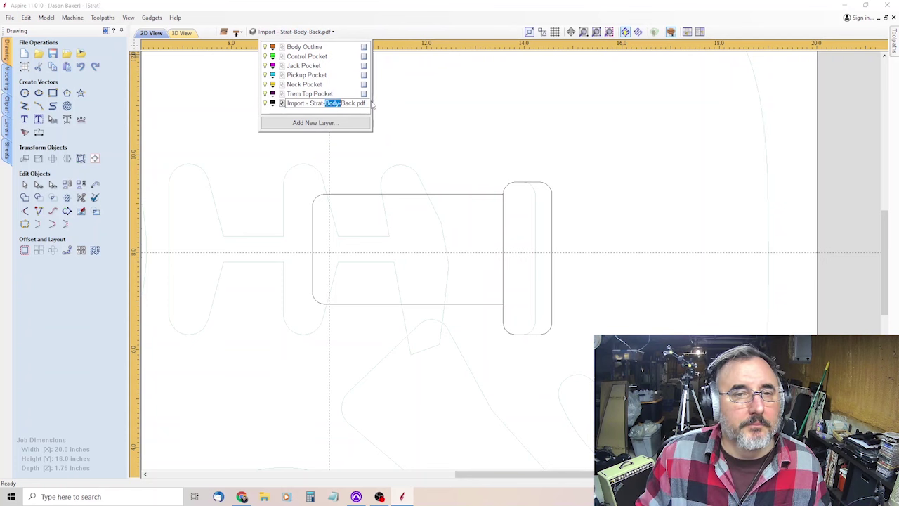
pyautogui.hotkey('ctrl', 'a')
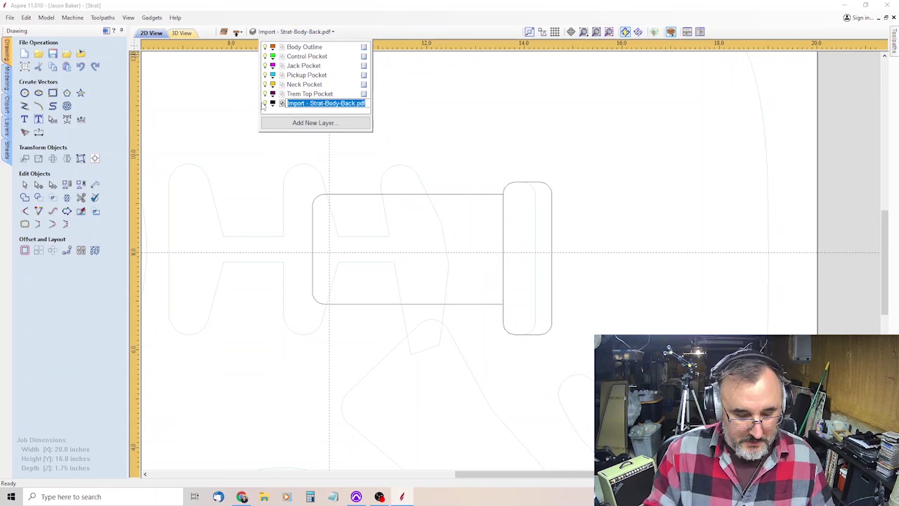
pyautogui.write('Trem')
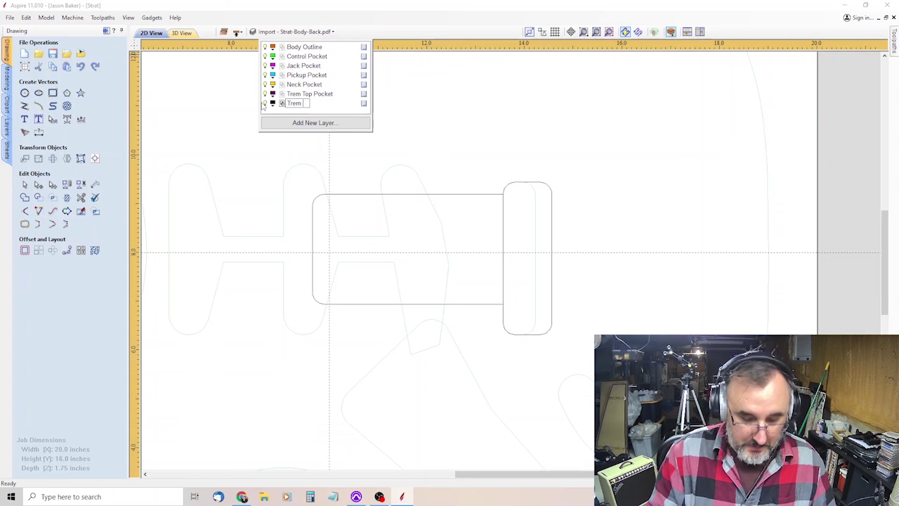
pyautogui.write(' Bottom Pocket')
pyautogui.press('Return')
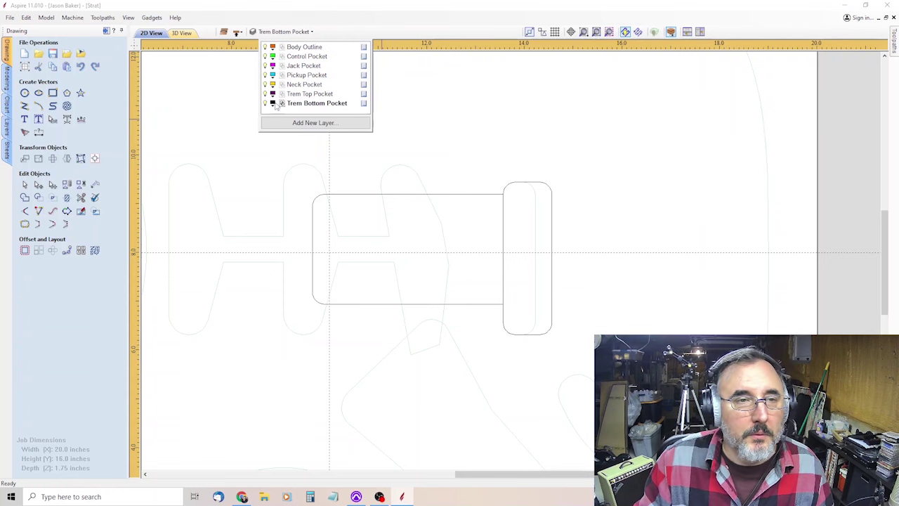
pyautogui.click(274, 103)
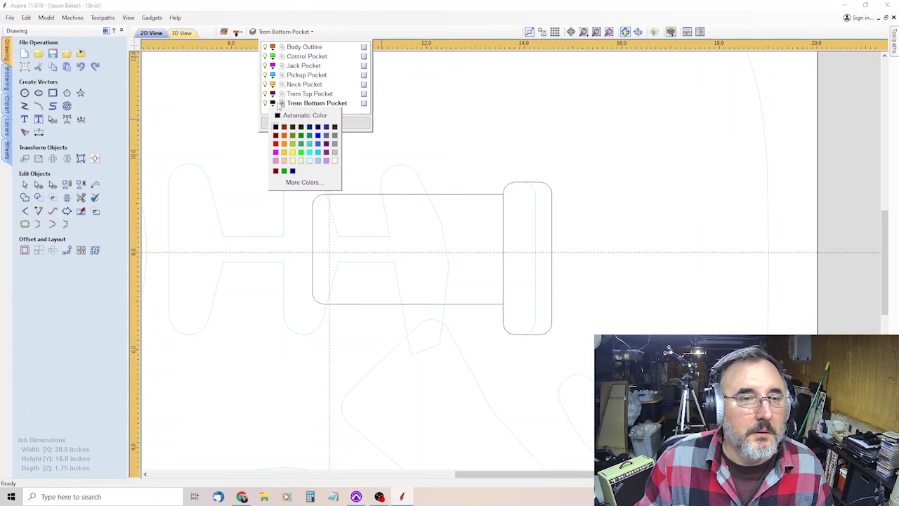
pyautogui.click(275, 161)
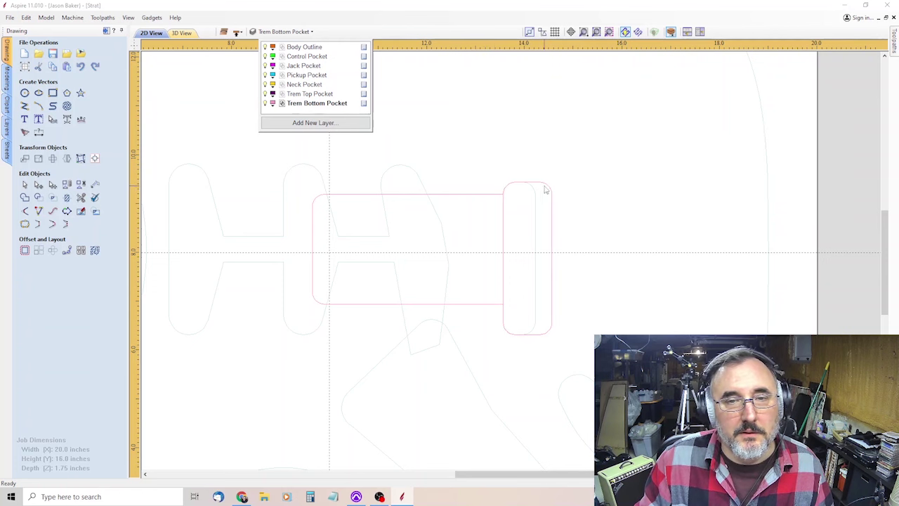
pyautogui.click(521, 140)
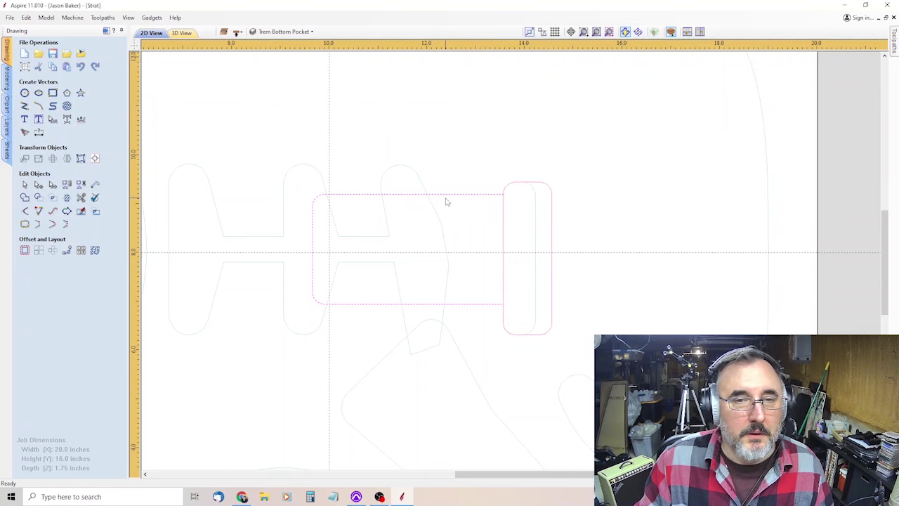
pyautogui.click(285, 31)
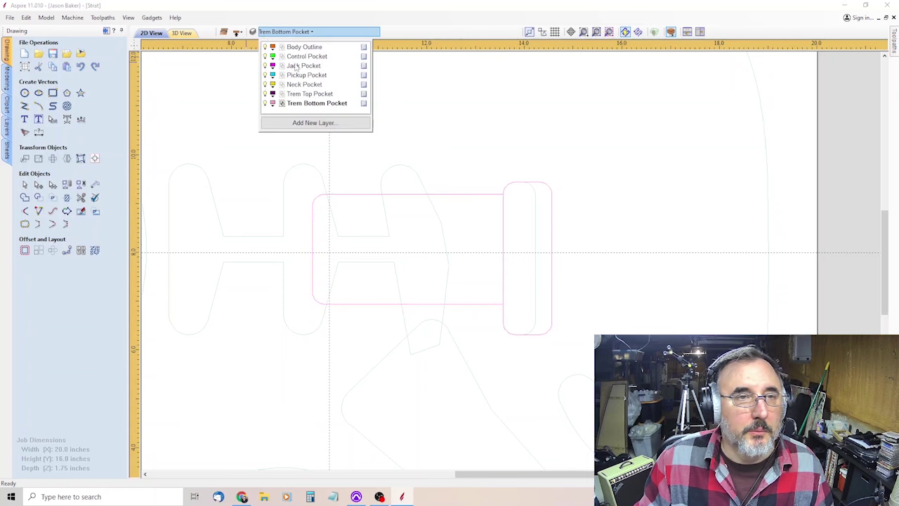
# Step: Add a new layer named 'Spring-Claw Pocket' and give it a red colour
pyautogui.click(309, 123)
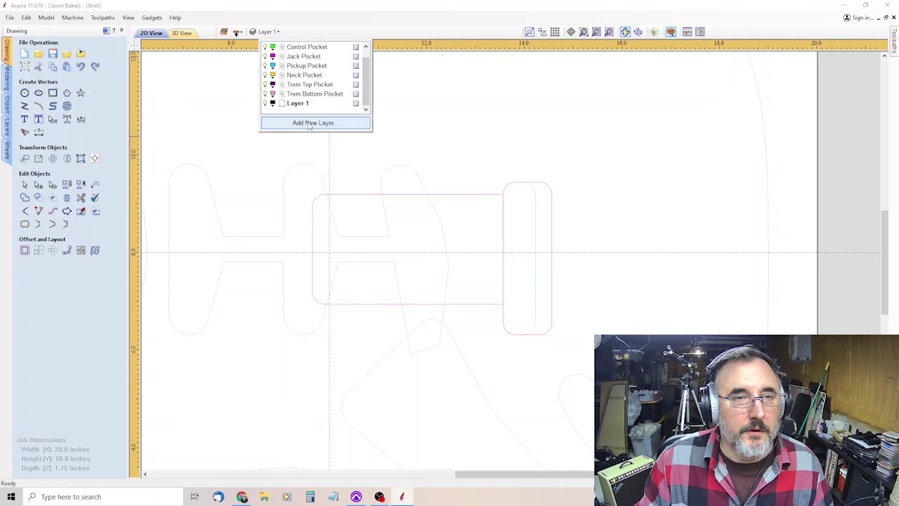
pyautogui.doubleClick(305, 103)
pyautogui.moveTo(304, 104); pyautogui.dragTo(274, 109)
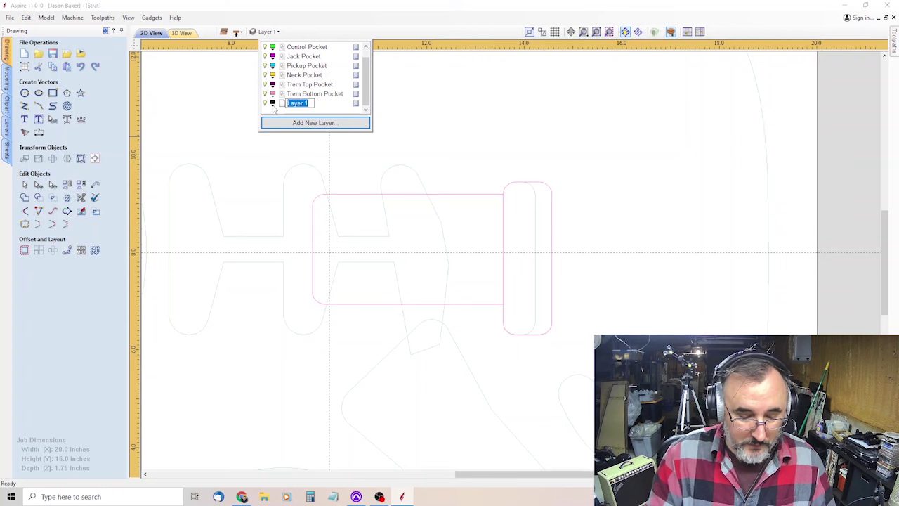
pyautogui.write('Spring')
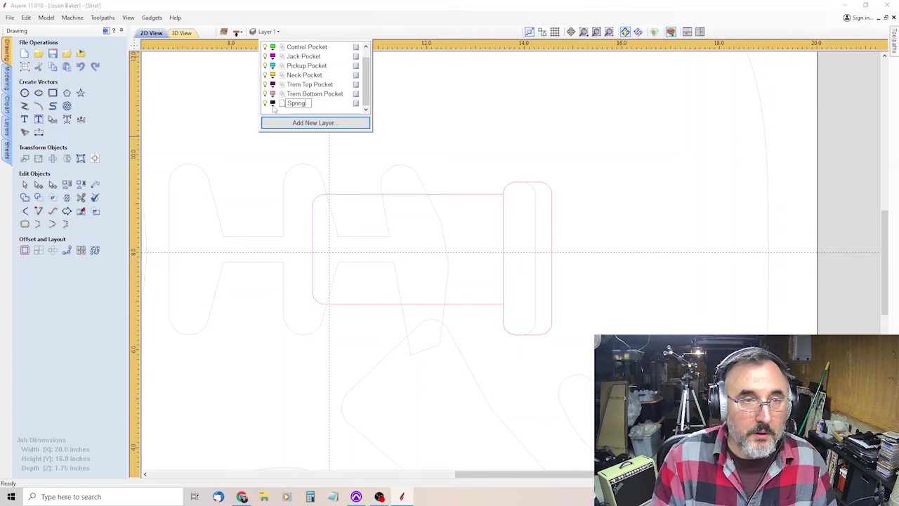
pyautogui.write('-Claw Pocket')
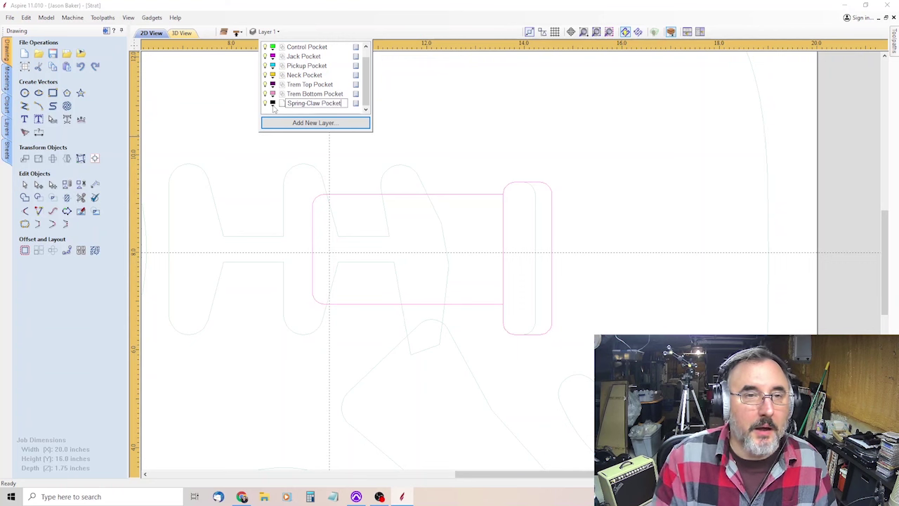
pyautogui.press('Return')
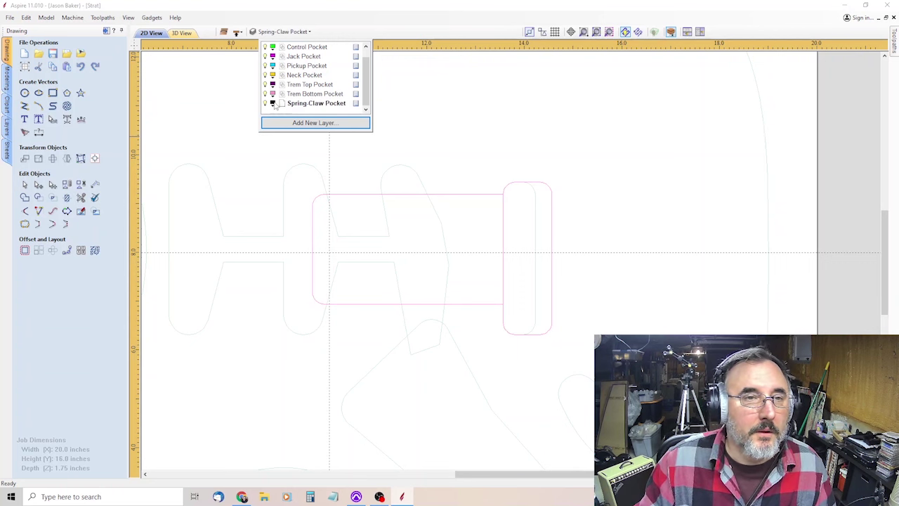
pyautogui.click(273, 103)
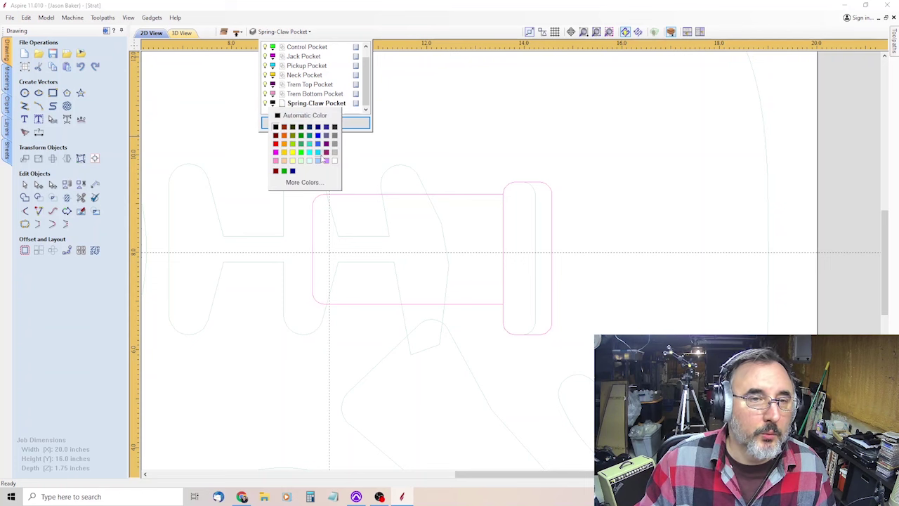
pyautogui.click(281, 151)
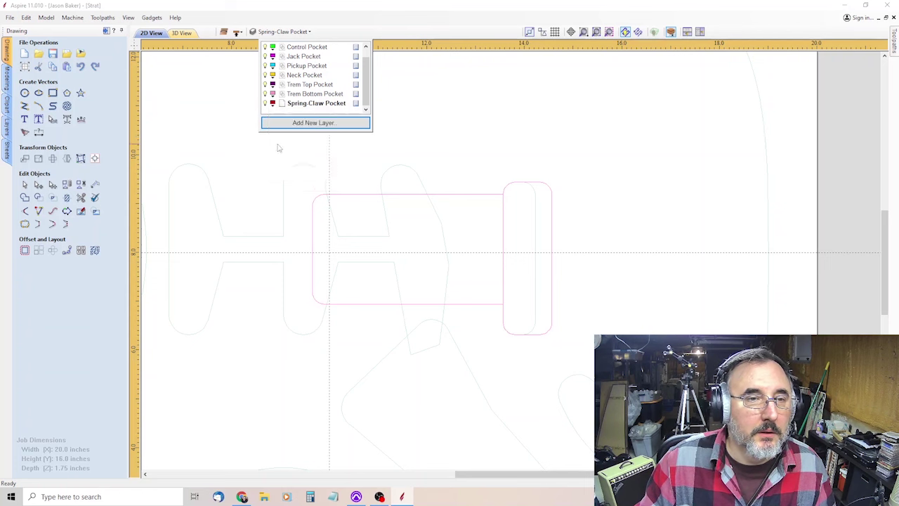
# Step: Move the long rectangle onto the Spring-Claw Pocket layer
pyautogui.rightClick(458, 199)
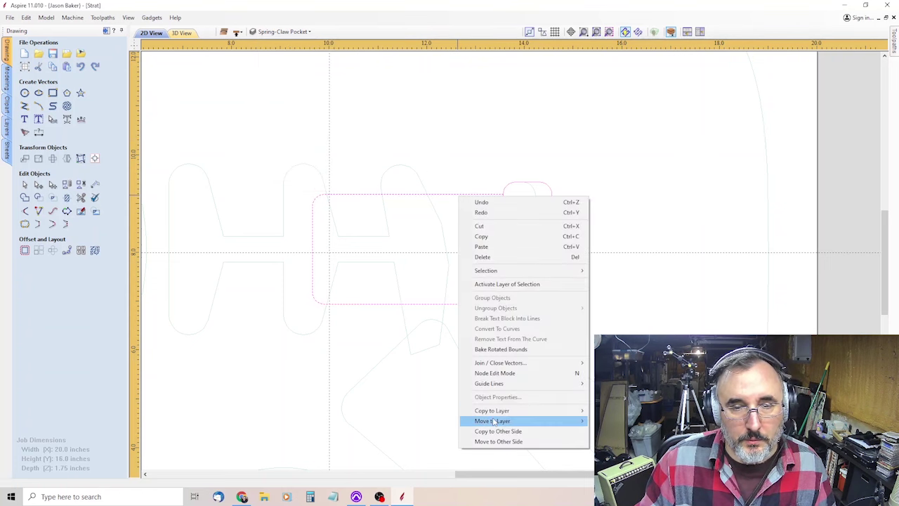
pyautogui.moveTo(492, 421)
pyautogui.click(594, 406)
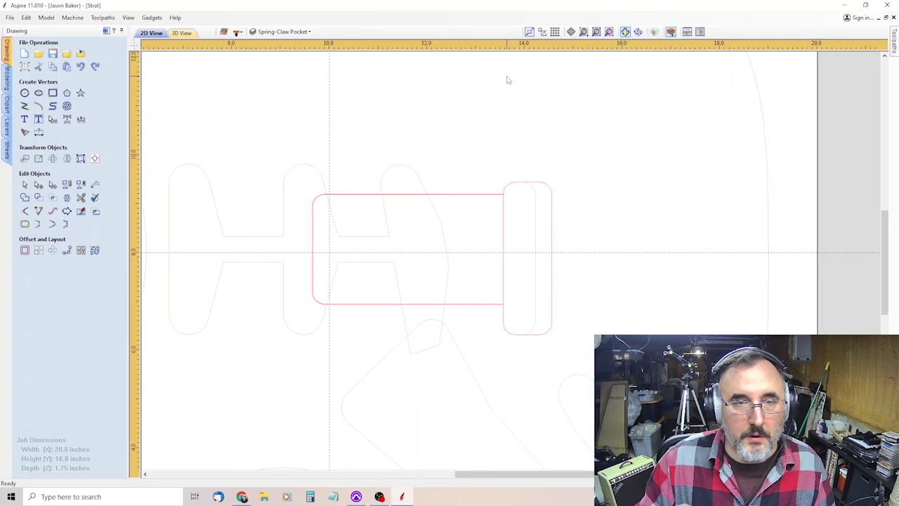
# Step: Node-edit the two red lines, extending their right ends into the pink trem slot
pyautogui.scroll(2, 657, 182)
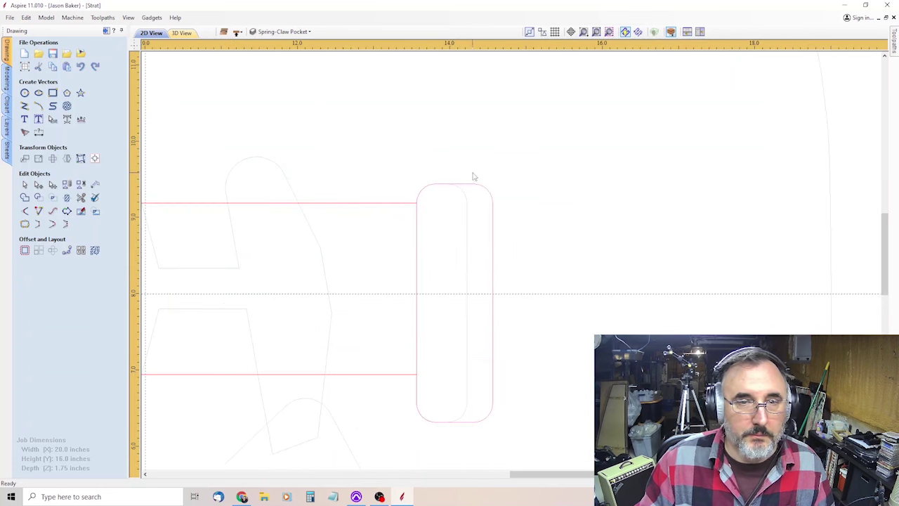
pyautogui.scroll(-1, 305, 231)
pyautogui.scroll(1, 295, 391)
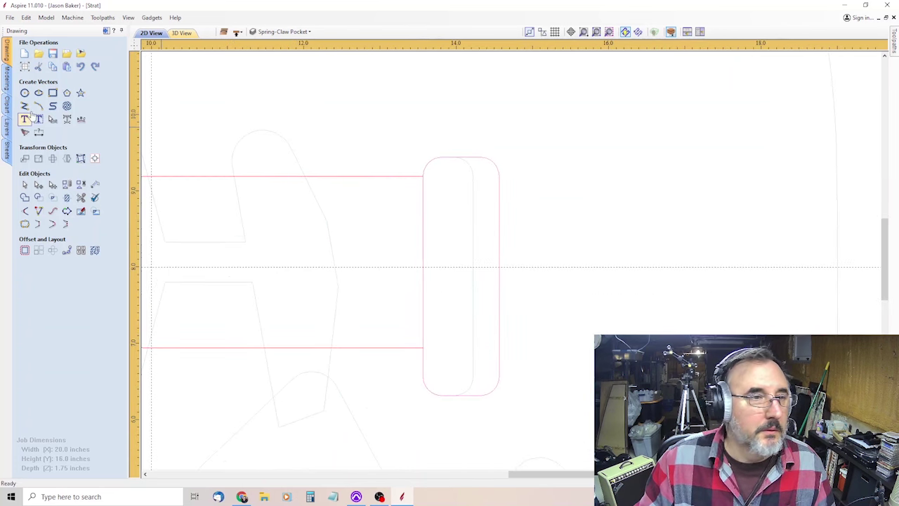
pyautogui.click(336, 177)
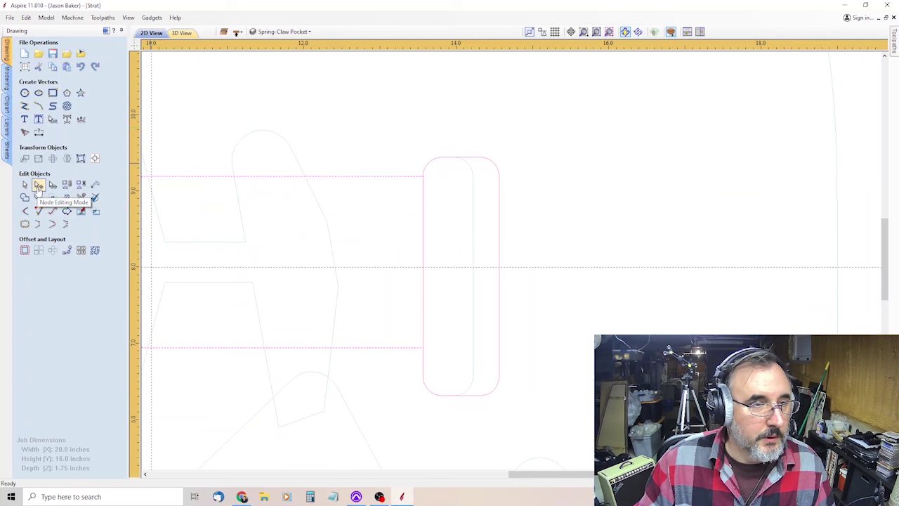
pyautogui.click(38, 185)
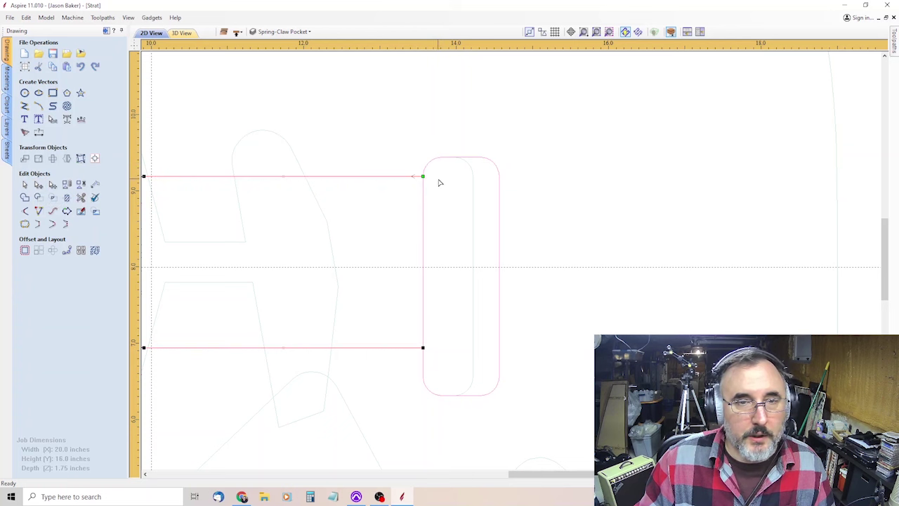
pyautogui.moveTo(423, 176); pyautogui.dragTo(438, 176)
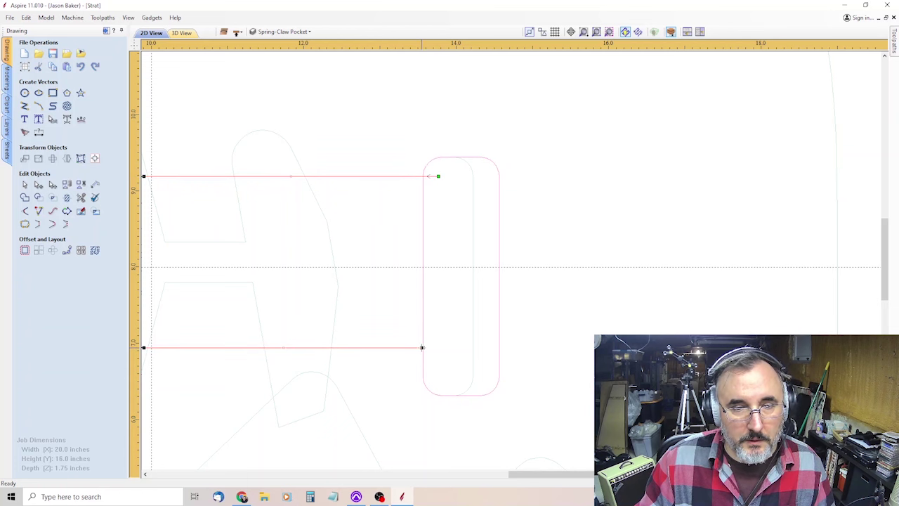
pyautogui.moveTo(423, 347); pyautogui.dragTo(453, 347)
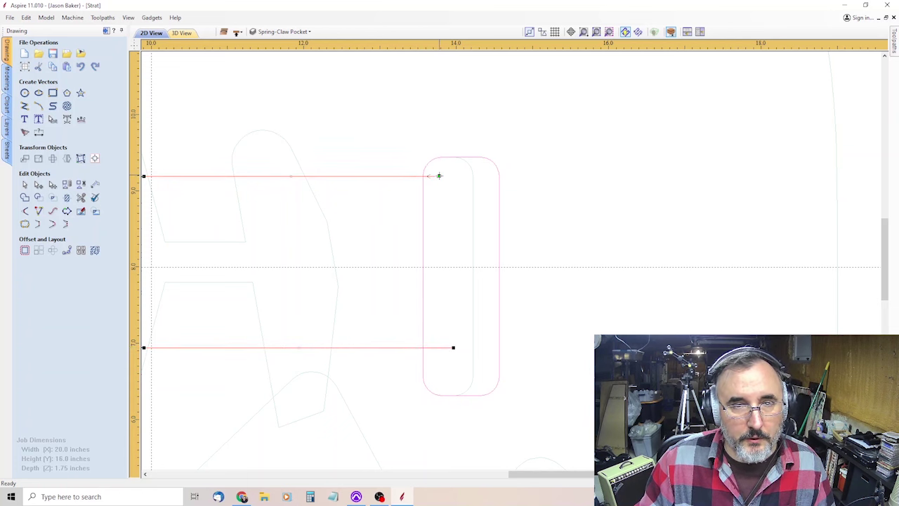
pyautogui.moveTo(439, 175); pyautogui.dragTo(452, 176)
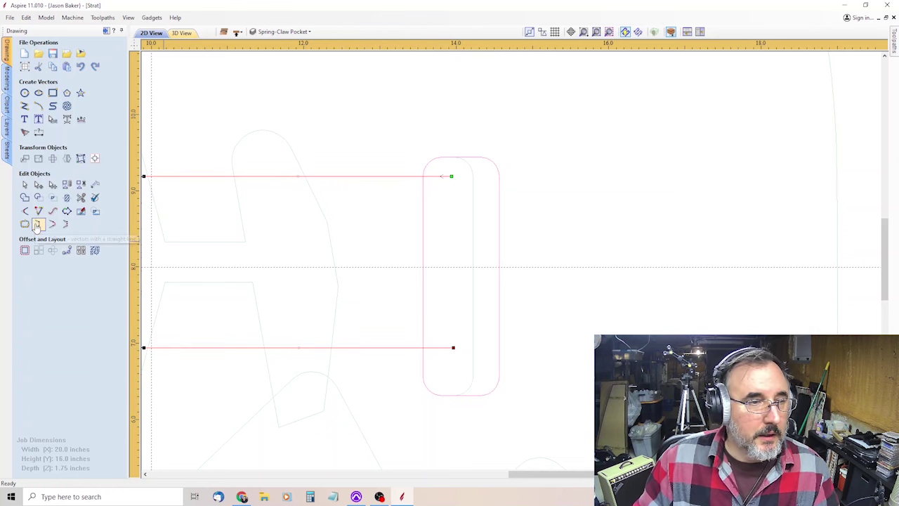
# Step: Join the two red lines into a closed spring-claw rectangle
pyautogui.click(37, 225)
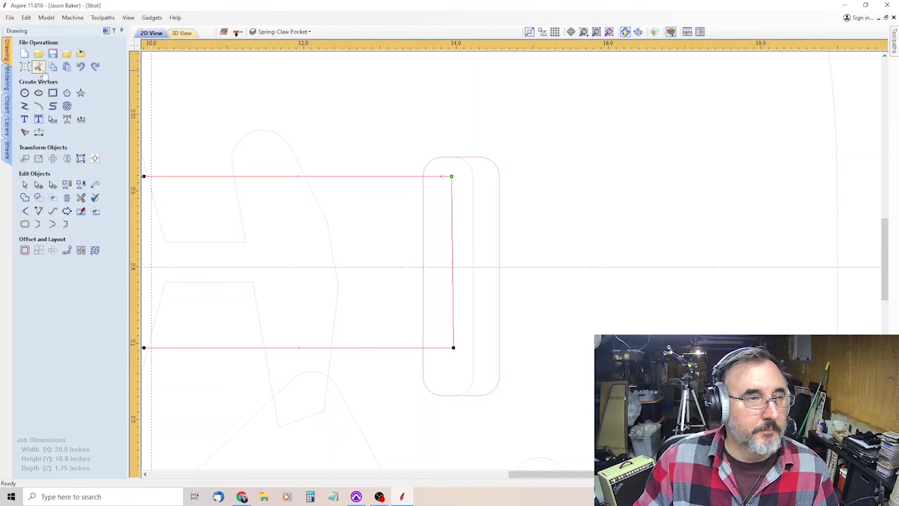
pyautogui.scroll(-6, 379, 141)
pyautogui.scroll(-2, 365, 146)
pyautogui.scroll(2, 557, 174)
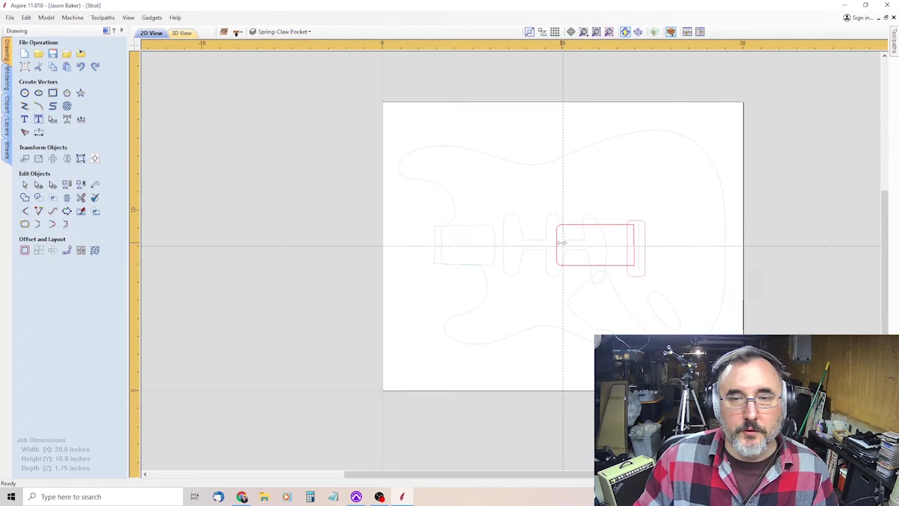
# Step: Show the body's top side so the neck, pickup, control, jack and trem-top pocket outlines appear
pyautogui.scroll(1, 678, 249)
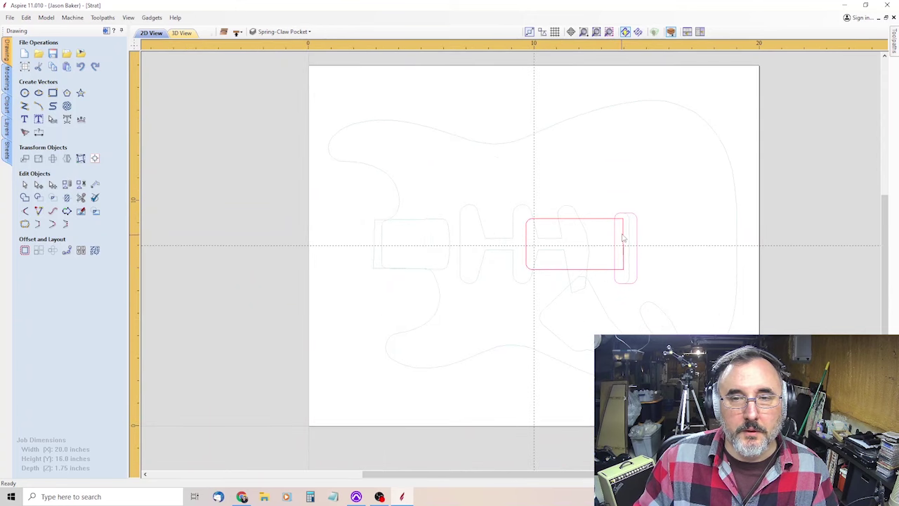
pyautogui.click(238, 32)
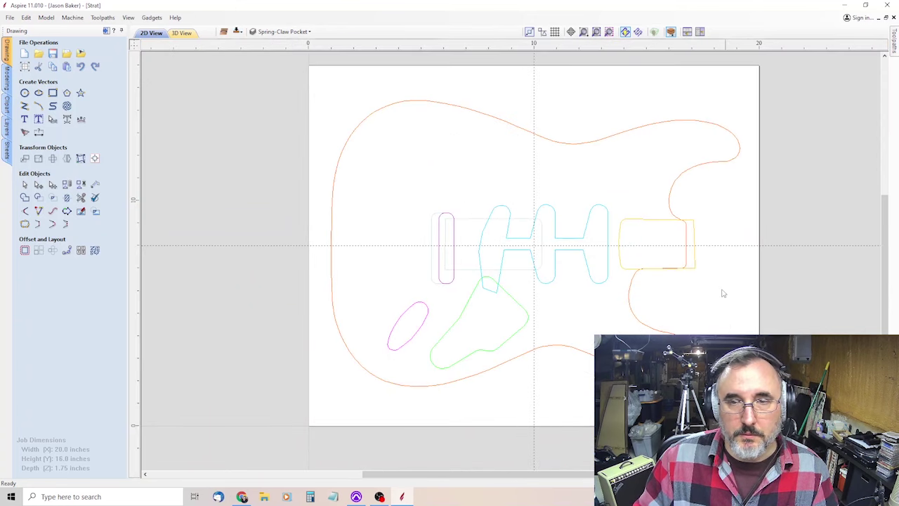
pyautogui.click(10, 18)
pyautogui.press('Escape')
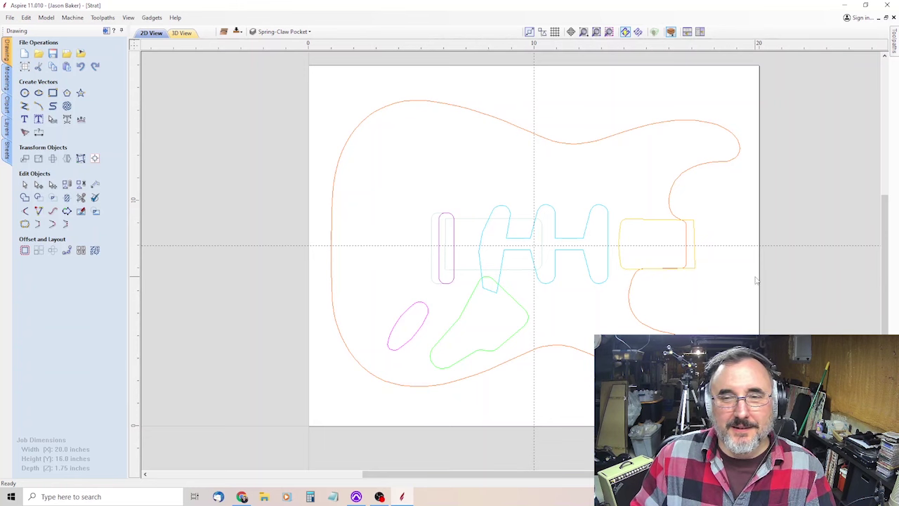
# Step: Draw a 0.125-inch-radius circle centred on the 8.0 centreline left of the body
pyautogui.scroll(3, 795, 276)
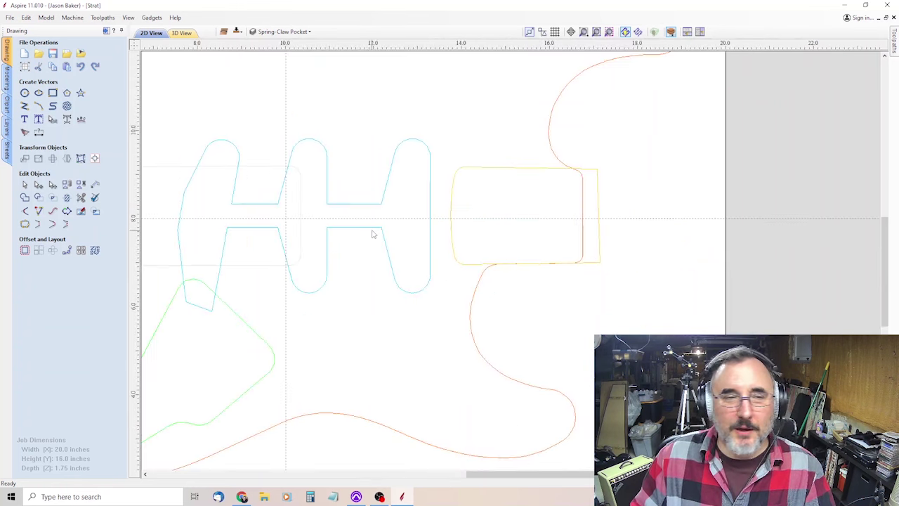
pyautogui.scroll(-3, 611, 277)
pyautogui.scroll(1, 239, 147)
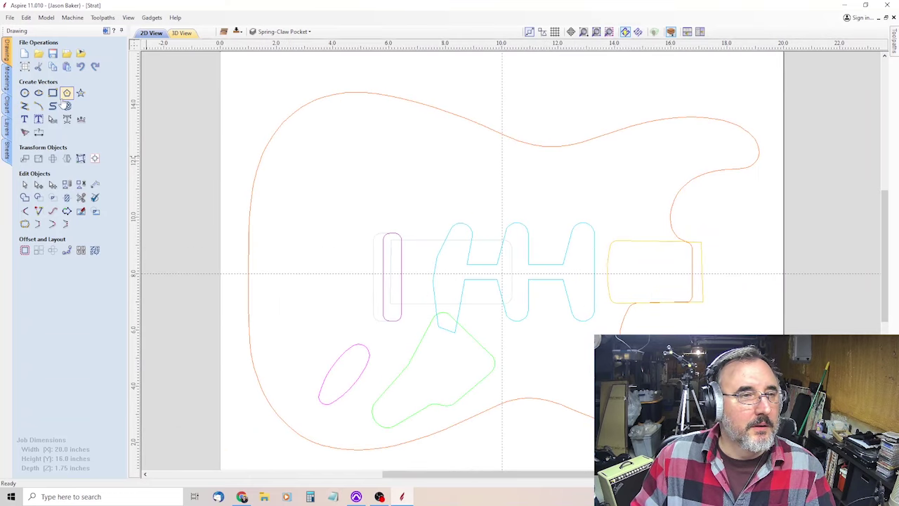
pyautogui.click(25, 93)
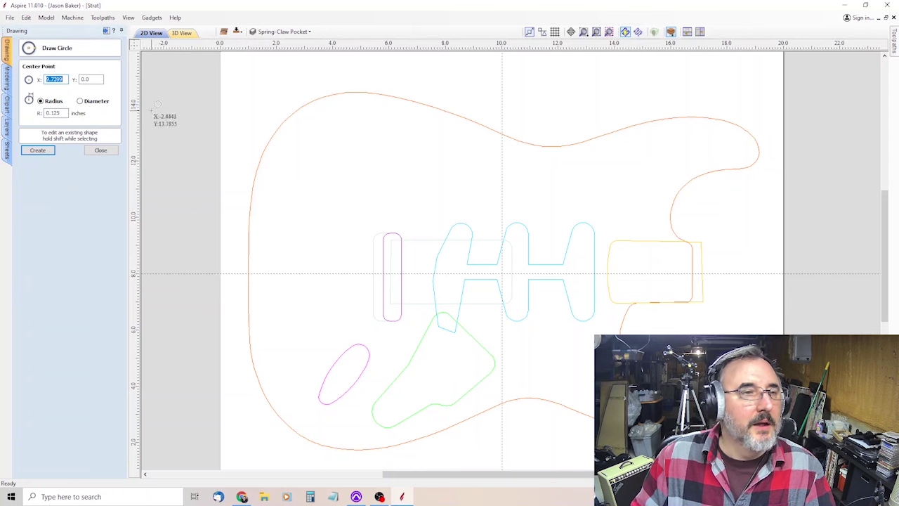
pyautogui.click(101, 150)
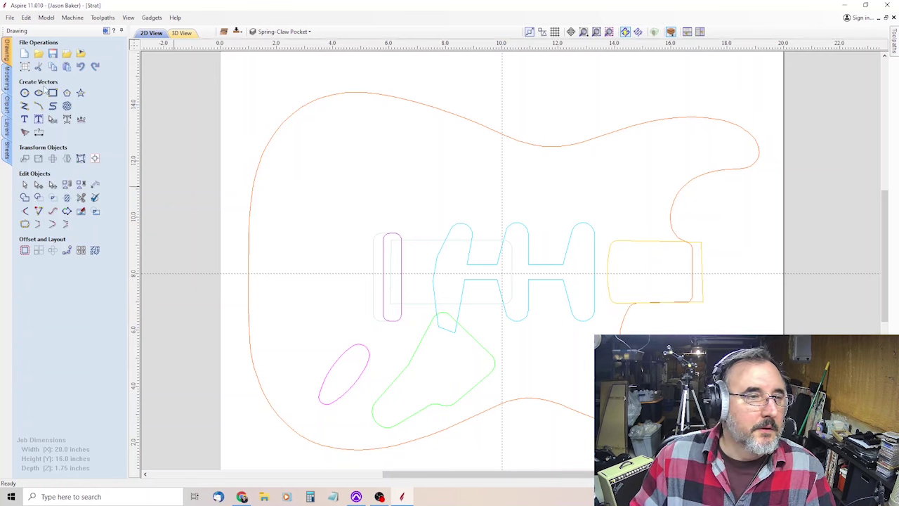
pyautogui.click(25, 93)
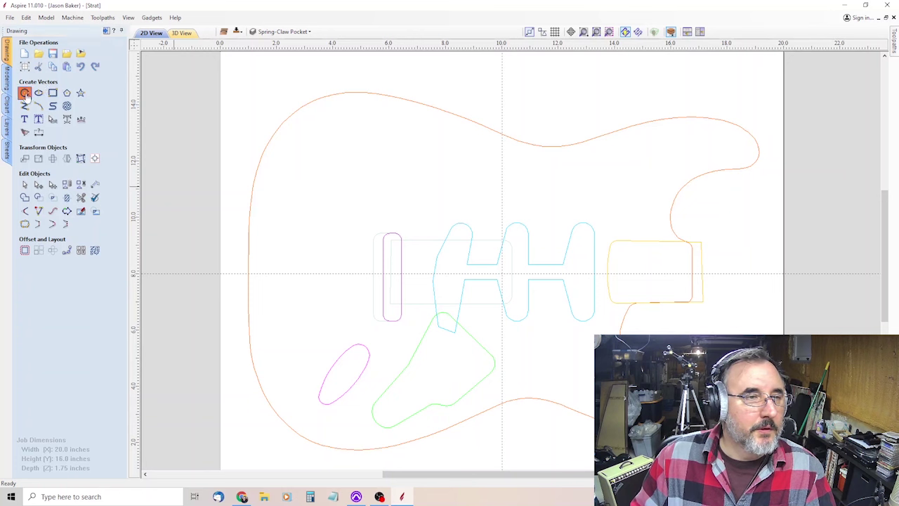
pyautogui.click(232, 274)
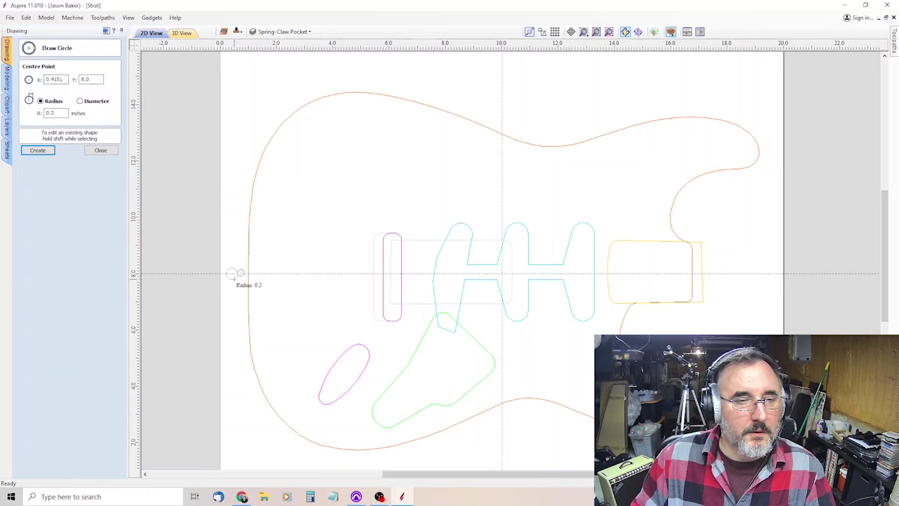
pyautogui.click(238, 274)
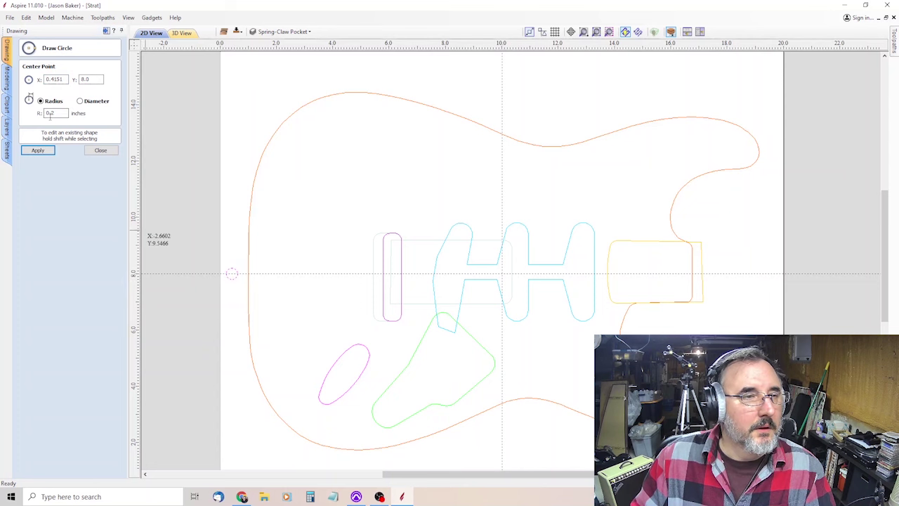
pyautogui.moveTo(51, 113); pyautogui.dragTo(77, 114)
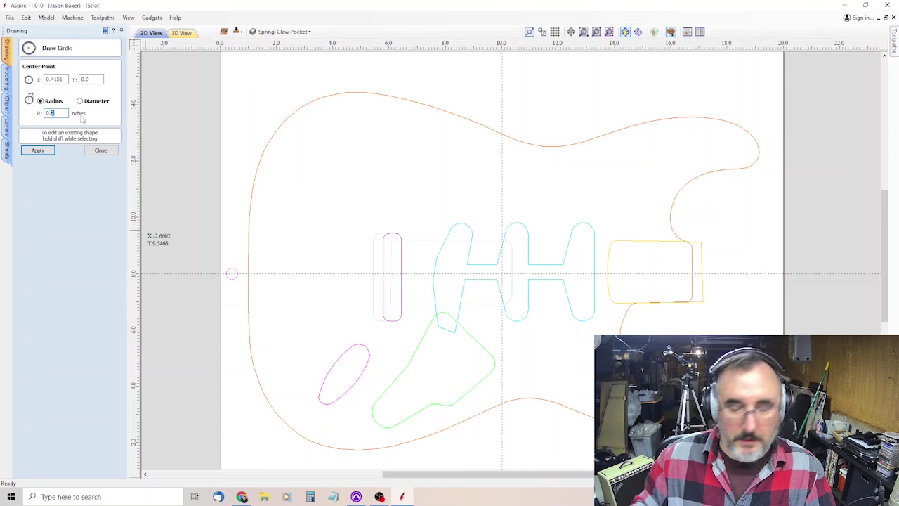
pyautogui.write('125')
pyautogui.press('Return')
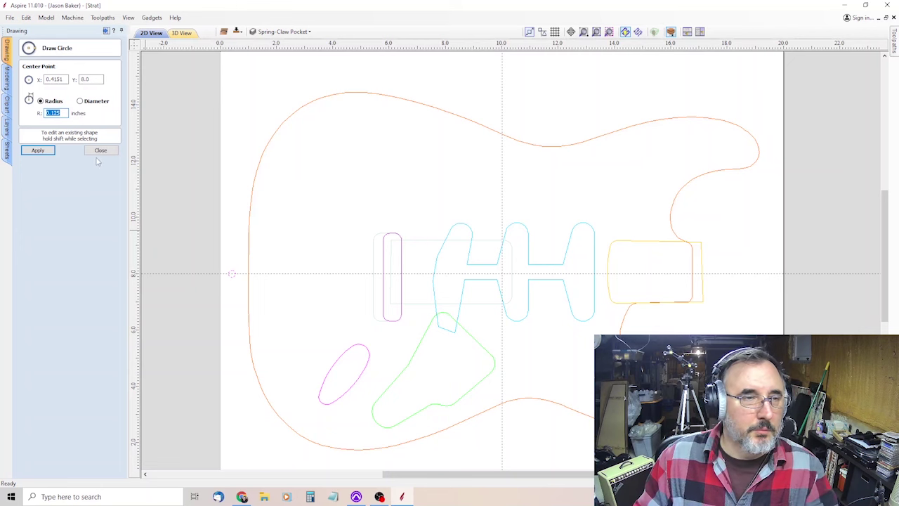
pyautogui.click(38, 149)
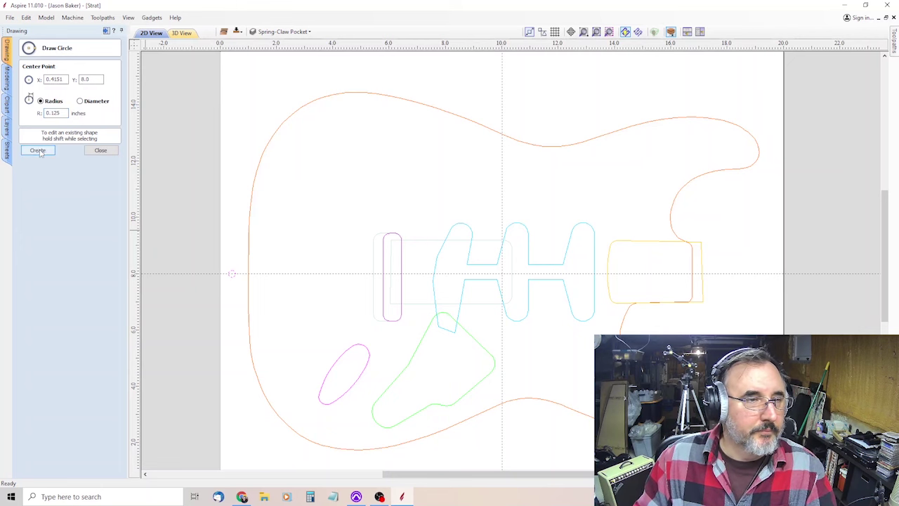
pyautogui.click(102, 151)
# Step: Nudge the pin circle slightly right along the centreline with Move Selection
pyautogui.scroll(2, 257, 292)
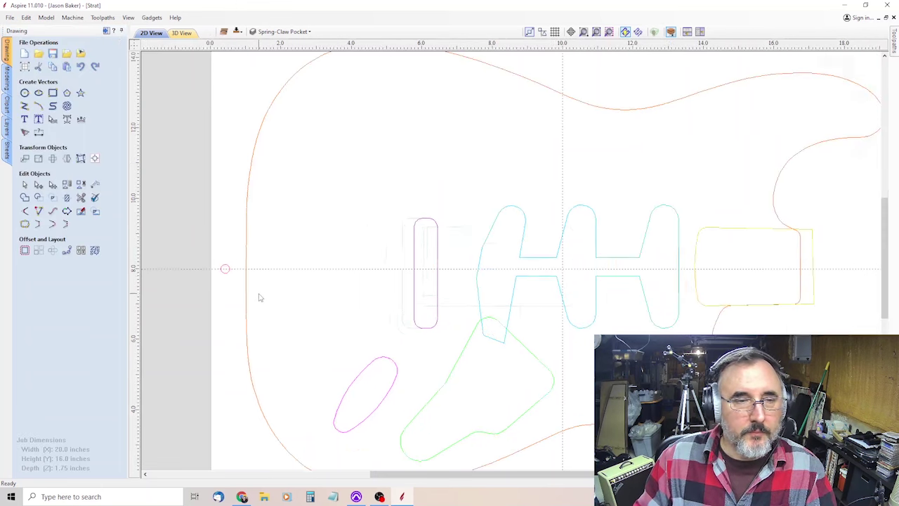
pyautogui.click(202, 262)
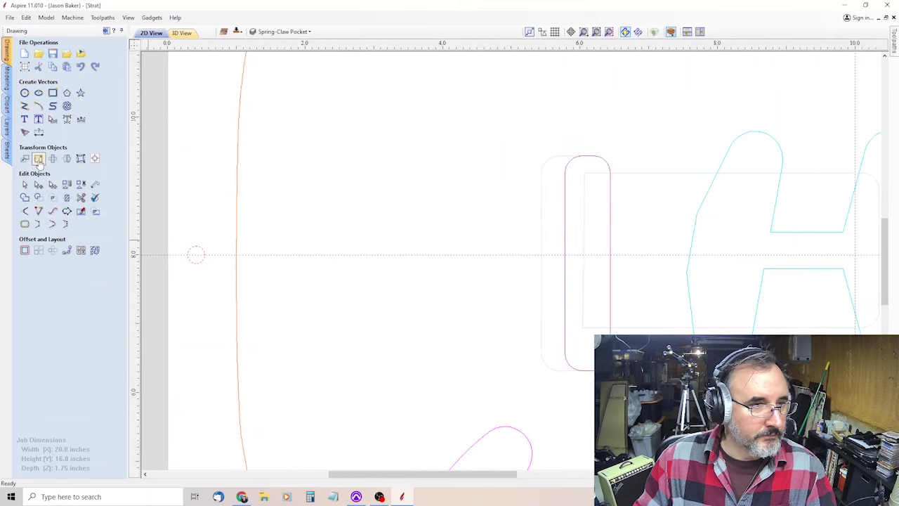
pyautogui.click(24, 159)
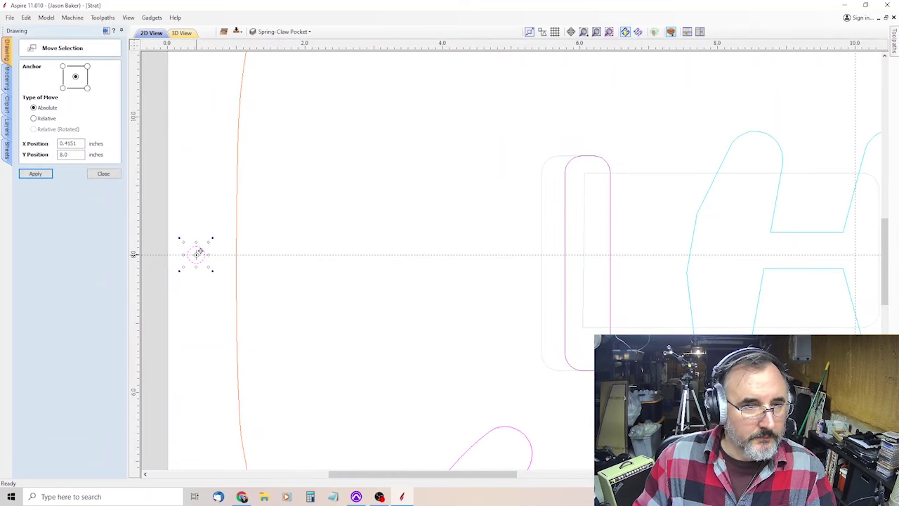
pyautogui.moveTo(200, 256); pyautogui.dragTo(208, 250)
pyautogui.click(217, 357)
pyautogui.scroll(-3, 177, 232)
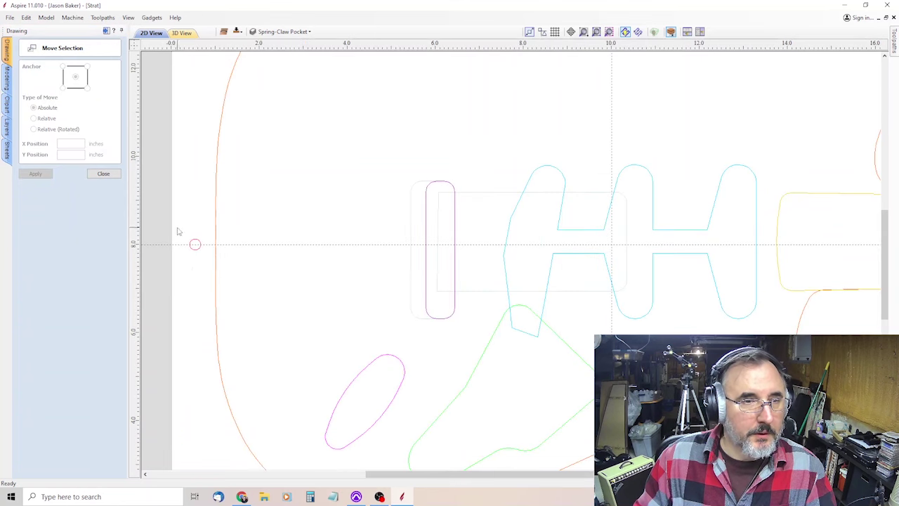
pyautogui.click(103, 173)
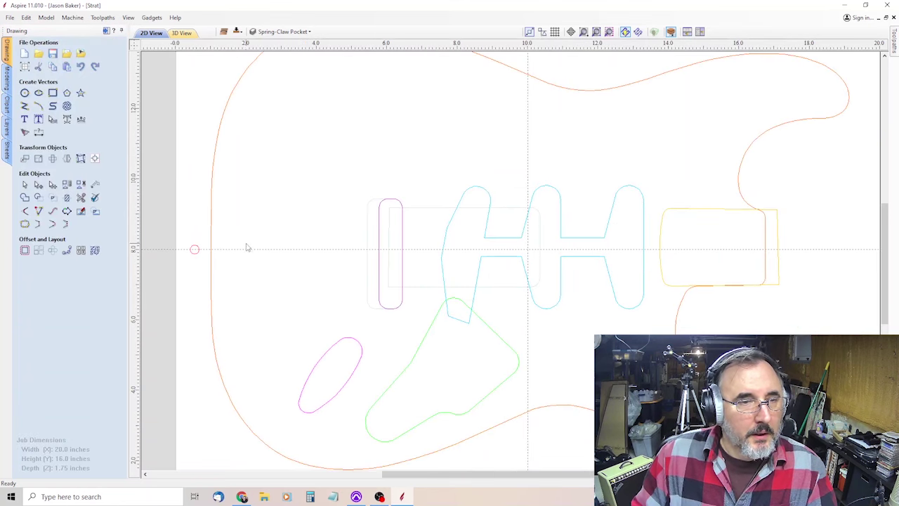
pyautogui.click(95, 184)
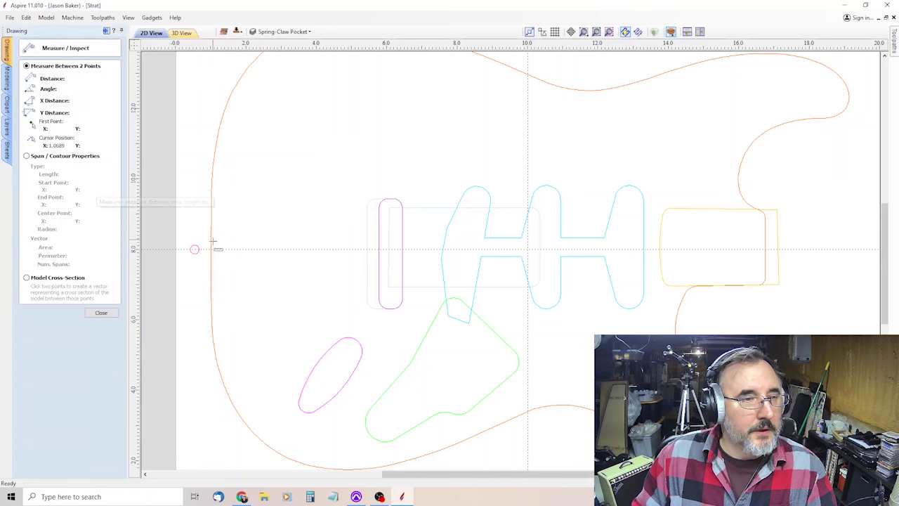
pyautogui.scroll(3, 195, 249)
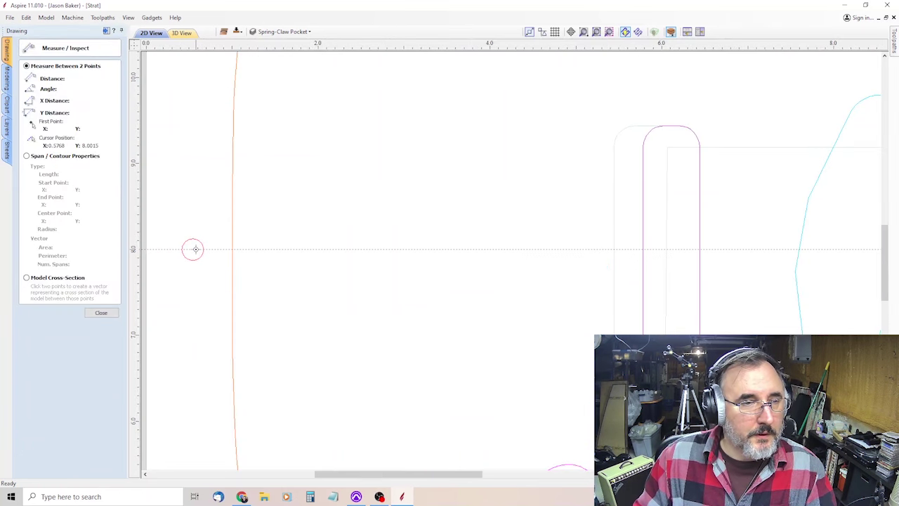
pyautogui.click(193, 249)
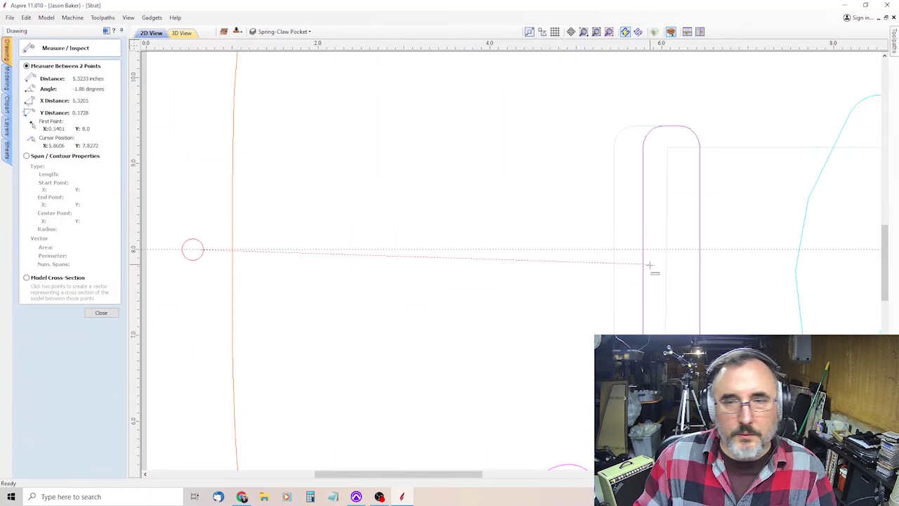
pyautogui.scroll(-2, 632, 278)
pyautogui.scroll(2, 777, 238)
pyautogui.scroll(2, 703, 242)
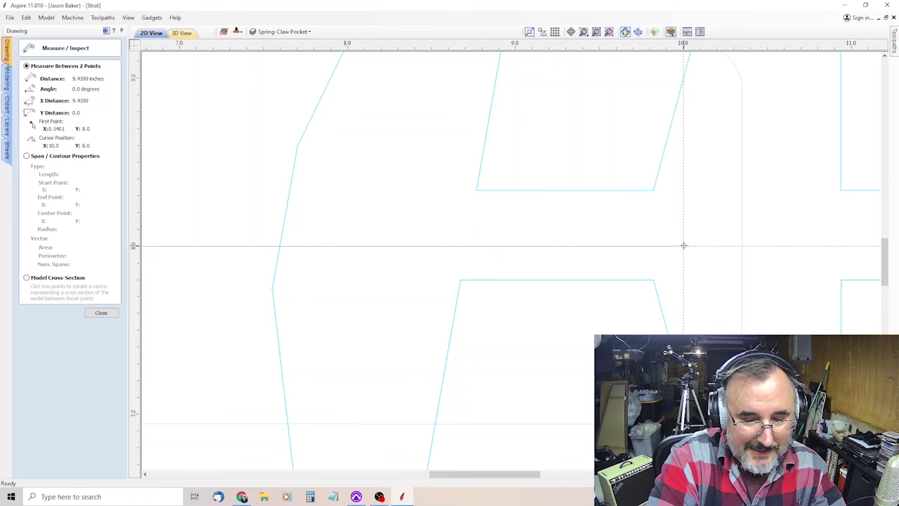
pyautogui.scroll(-3, 602, 251)
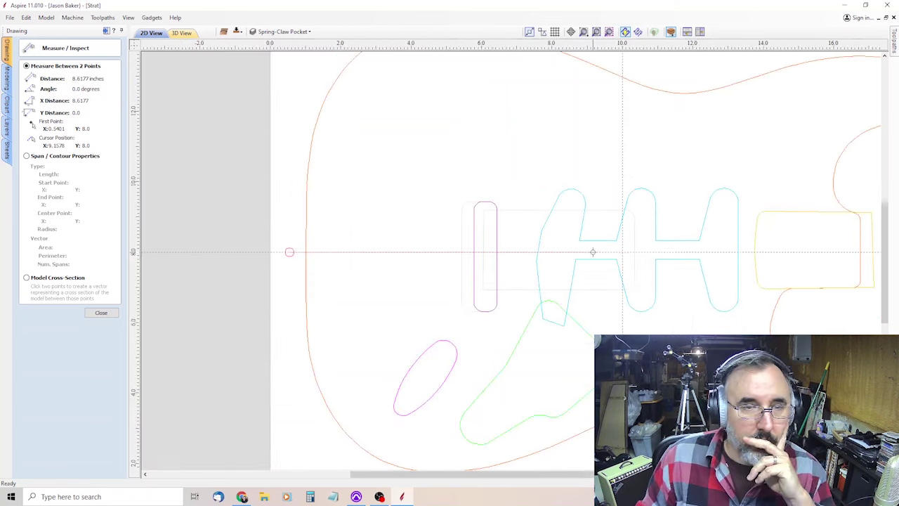
pyautogui.scroll(-3, 593, 251)
pyautogui.scroll(2, 706, 317)
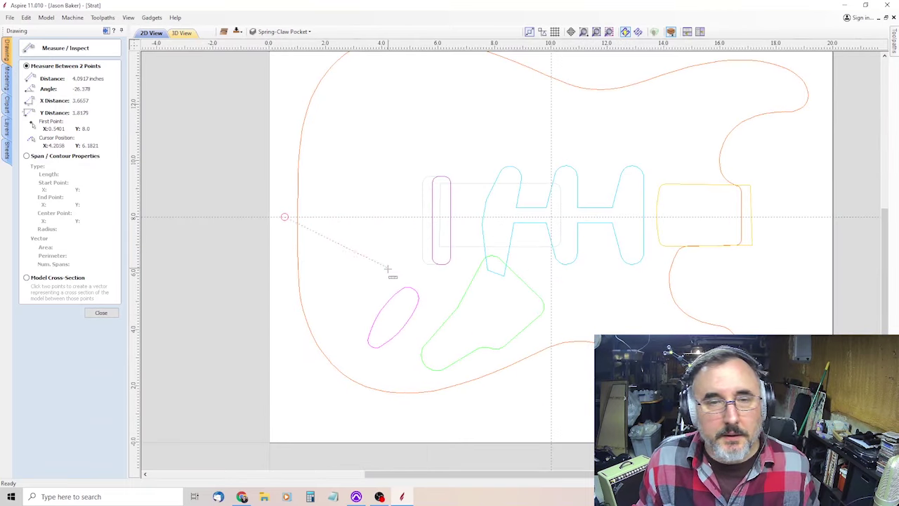
pyautogui.press('Escape')
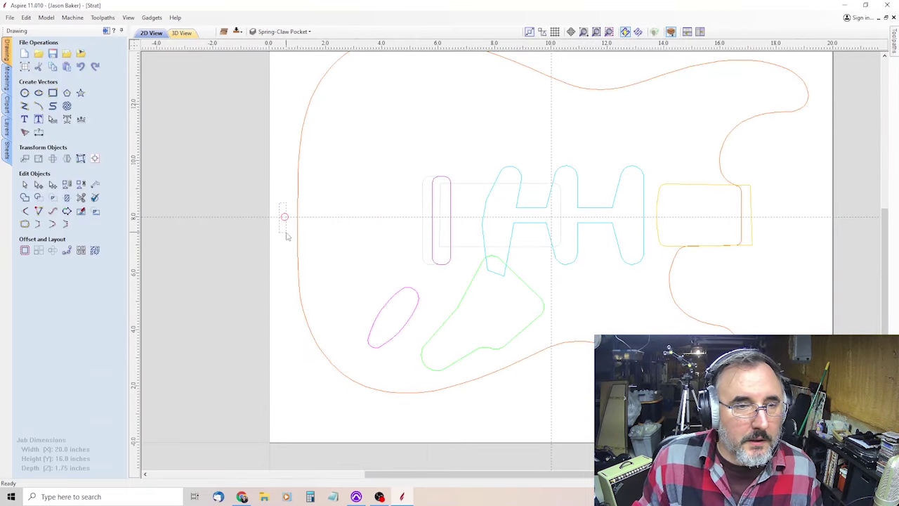
# Step: Add a new layer named 'Pins'
pyautogui.click(283, 32)
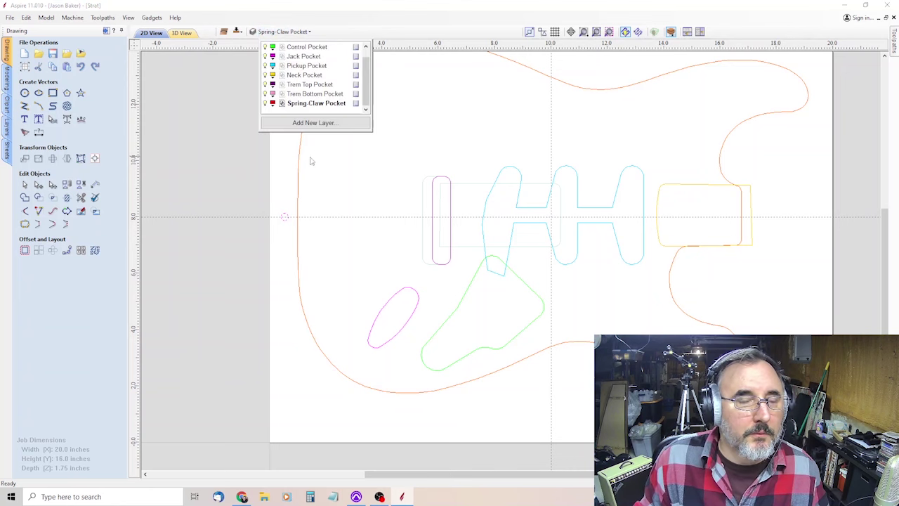
pyautogui.click(316, 124)
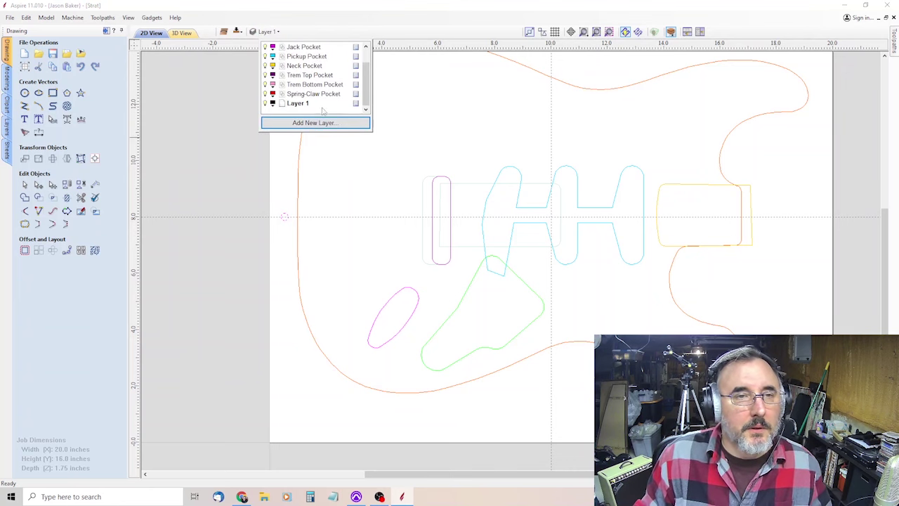
pyautogui.doubleClick(301, 104)
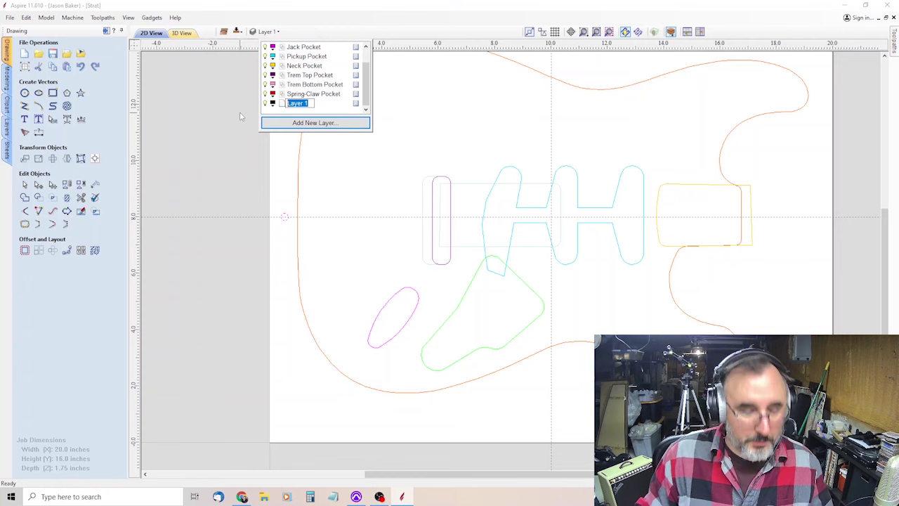
pyautogui.write('Pins')
pyautogui.press('Return')
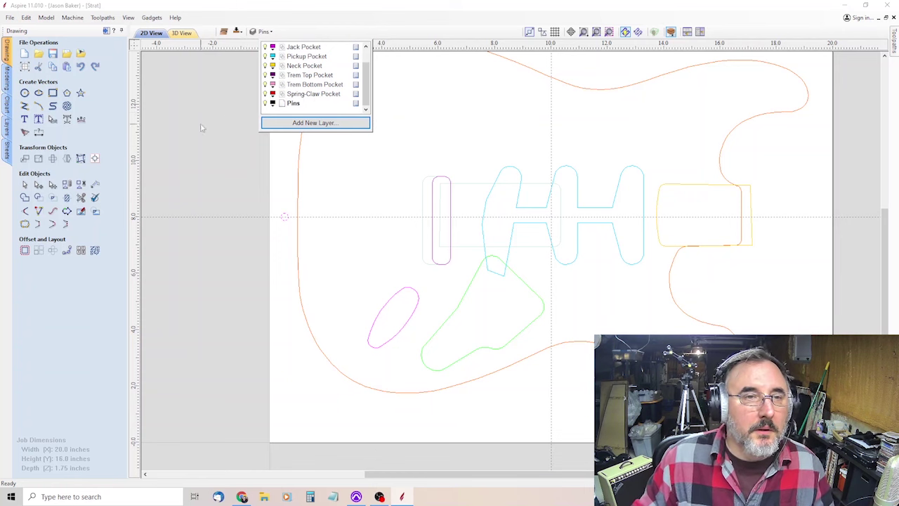
# Step: Move the small pin circle on the 8.0 centreline onto the Pins layer
pyautogui.doubleClick(284, 218)
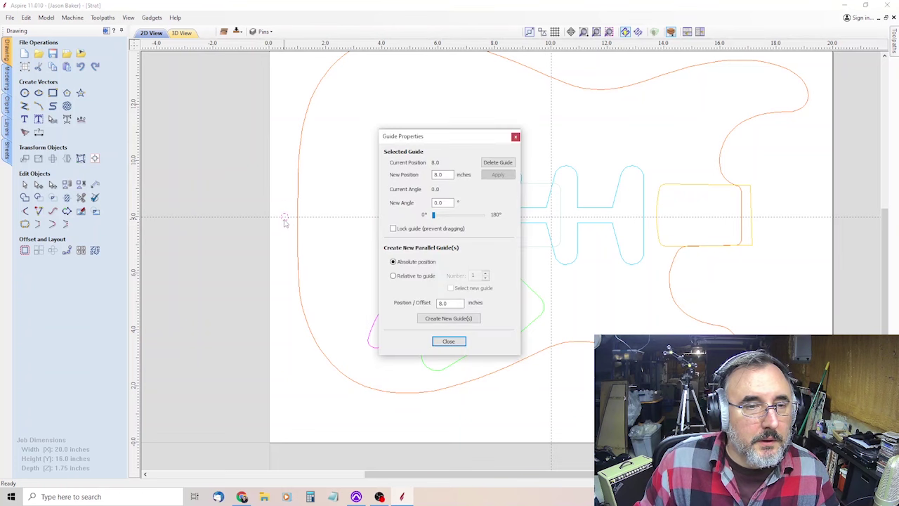
pyautogui.click(448, 341)
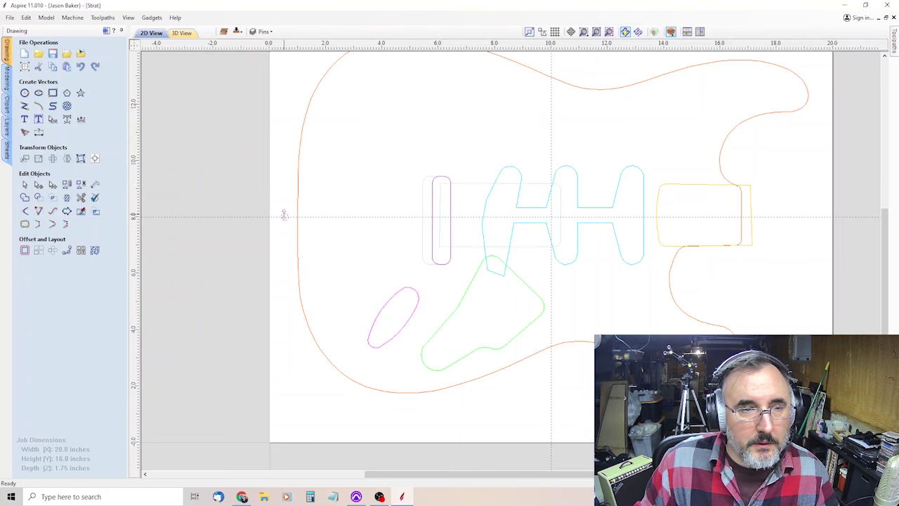
pyautogui.scroll(10, 284, 215)
pyautogui.rightClick(313, 218)
pyautogui.moveTo(380, 439)
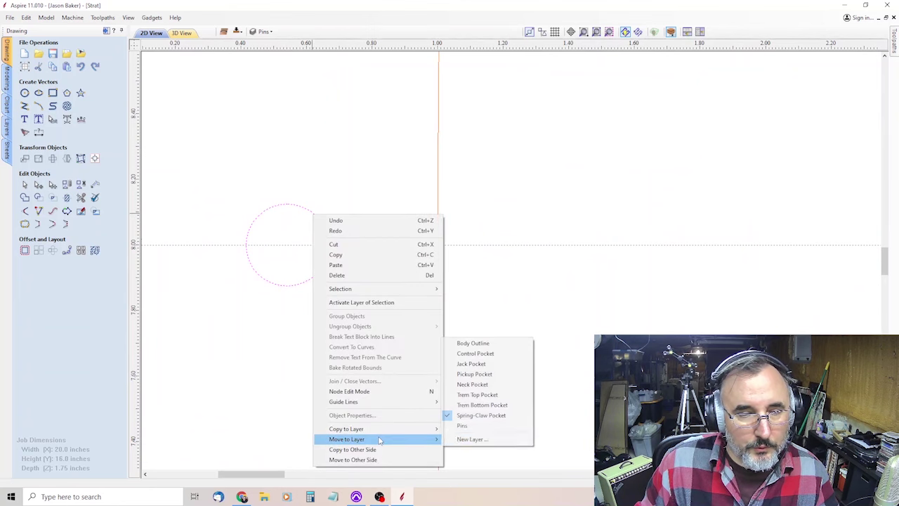
pyautogui.click(462, 425)
pyautogui.scroll(-10, 211, 200)
# Step: Check the horizontal centre guide's properties without changing them
pyautogui.scroll(-3, 210, 200)
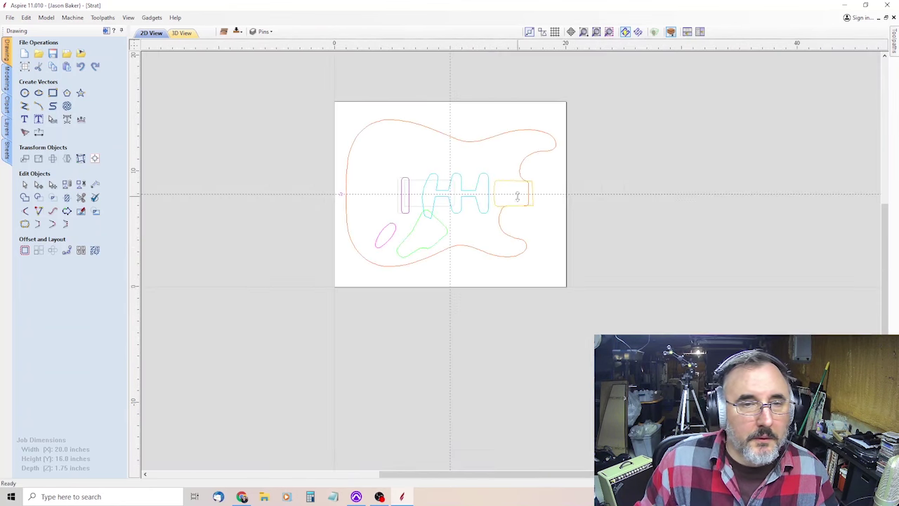
pyautogui.scroll(3, 412, 161)
pyautogui.scroll(-3, 412, 161)
pyautogui.scroll(2, 441, 187)
pyautogui.scroll(2, 365, 201)
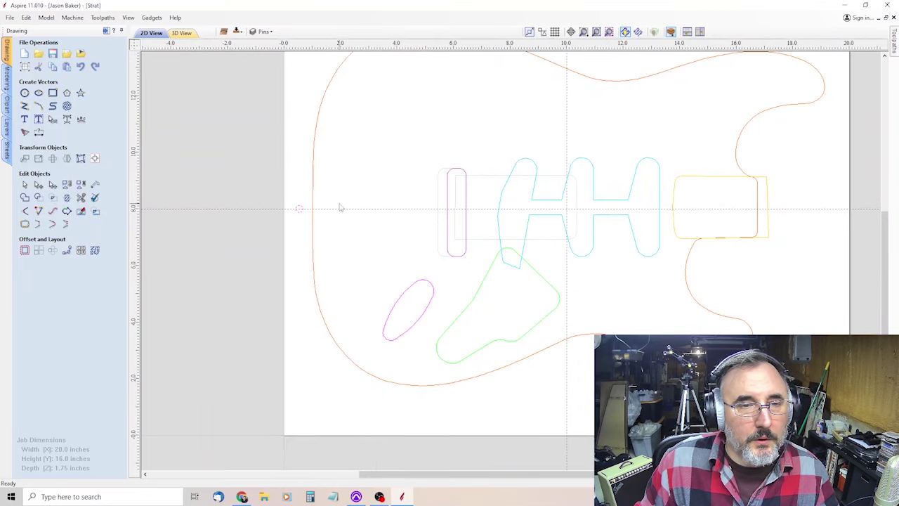
pyautogui.scroll(1, 313, 227)
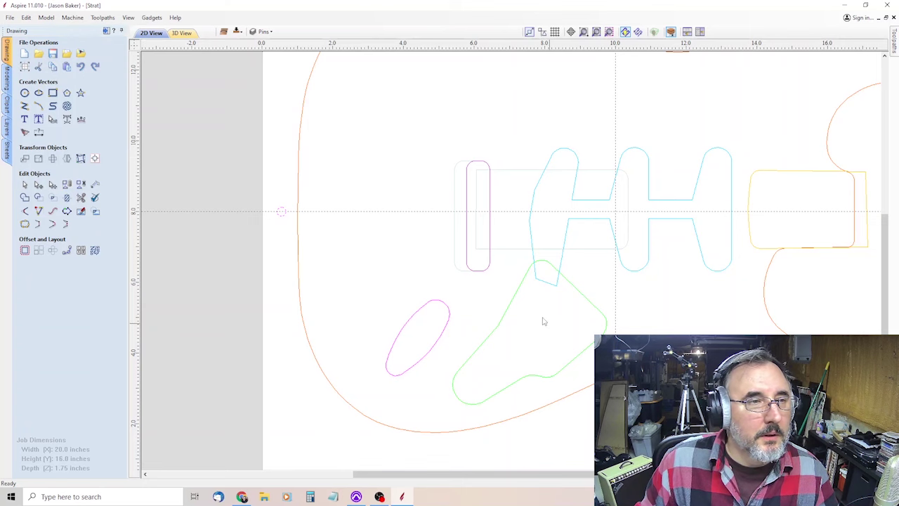
pyautogui.scroll(-2, 824, 267)
pyautogui.scroll(2, 825, 267)
pyautogui.doubleClick(362, 199)
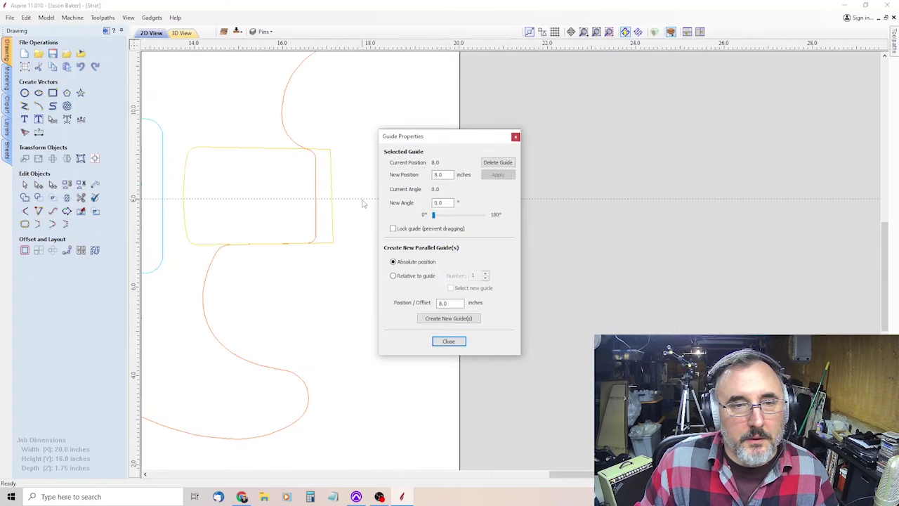
pyautogui.click(457, 343)
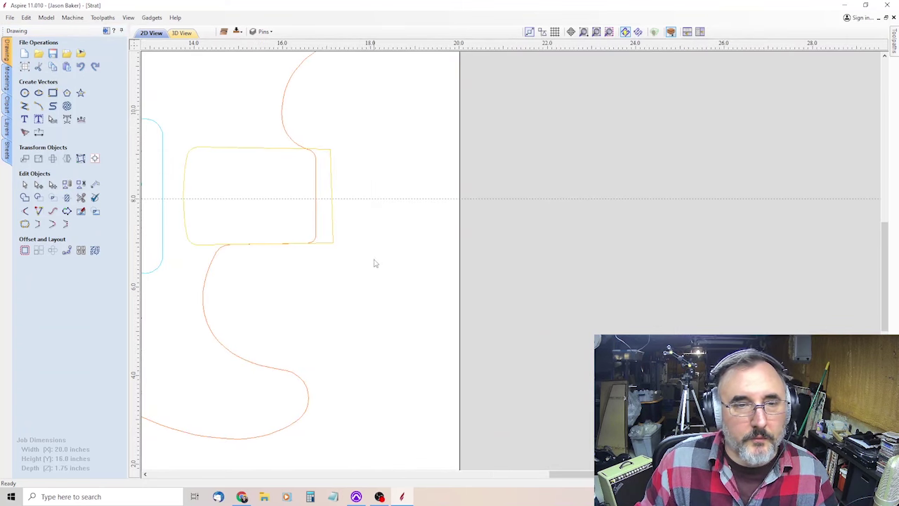
# Step: Duplicate the pin circle and drag the copy along the centreline to the body's right end
pyautogui.click(67, 67)
pyautogui.press('F4')
pyautogui.scroll(7, 303, 246)
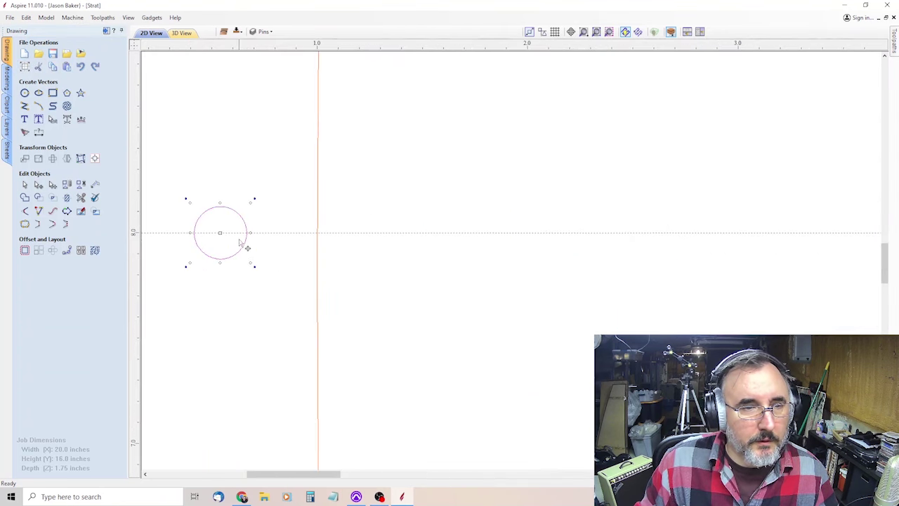
pyautogui.moveTo(239, 213); pyautogui.dragTo(226, 234)
pyautogui.scroll(-5, 251, 231)
pyautogui.scroll(-2, 301, 226)
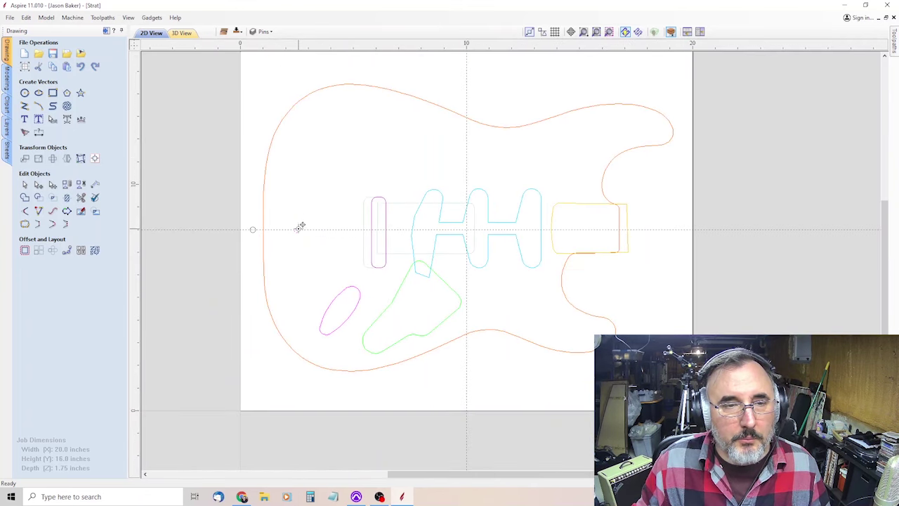
pyautogui.moveTo(299, 226); pyautogui.dragTo(679, 245)
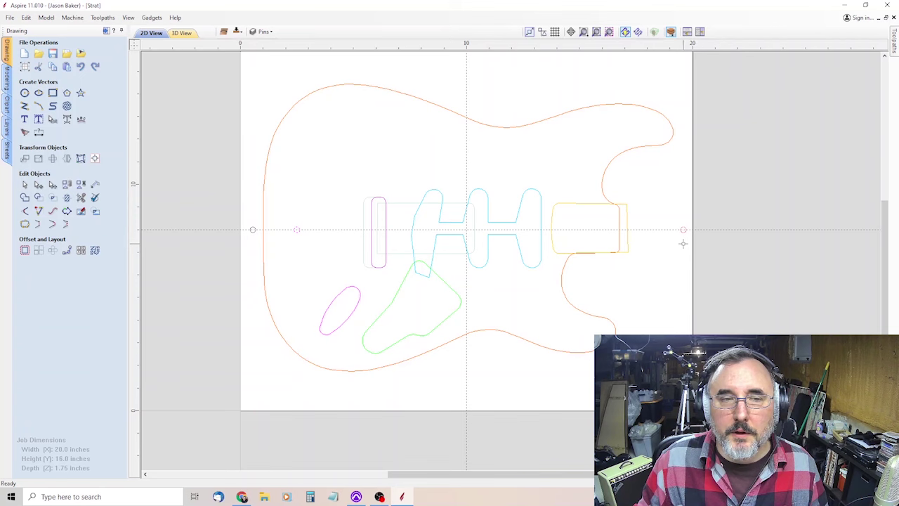
pyautogui.scroll(4, 685, 247)
pyautogui.scroll(-6, 477, 121)
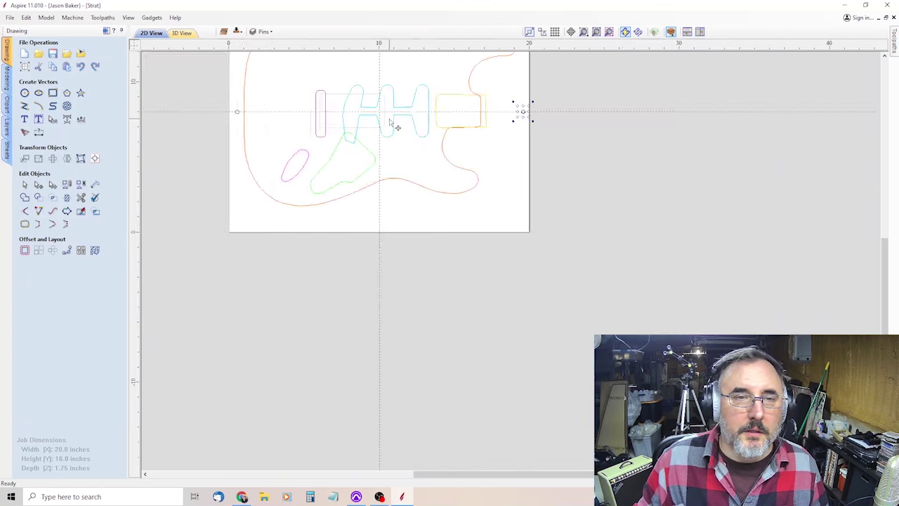
pyautogui.scroll(5, 399, 124)
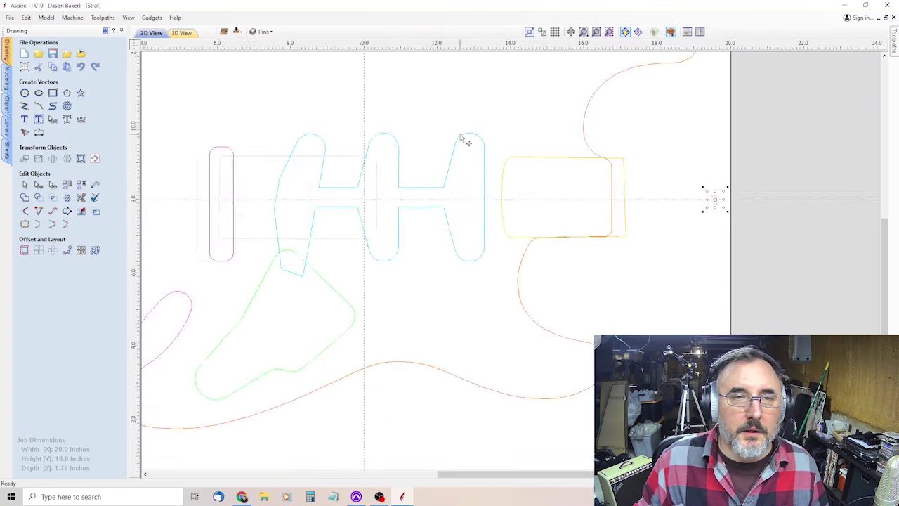
pyautogui.click(95, 186)
pyautogui.click(778, 215)
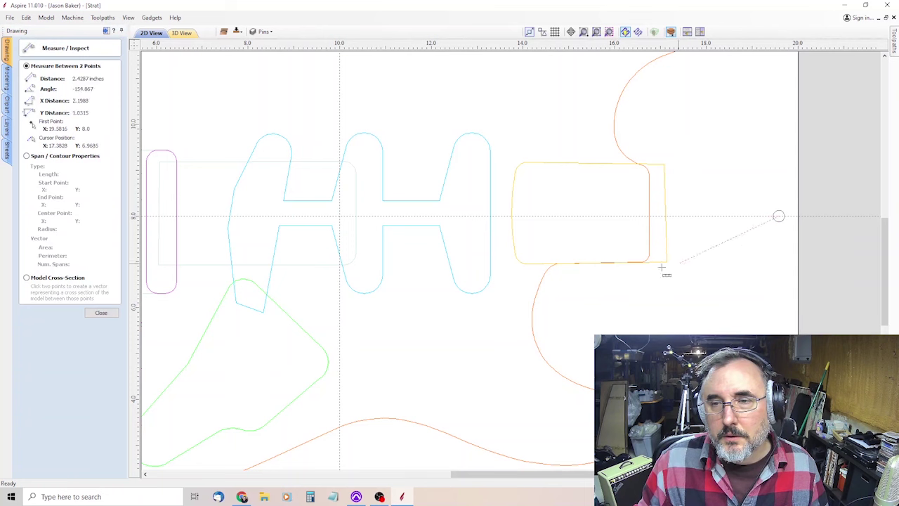
pyautogui.click(339, 216)
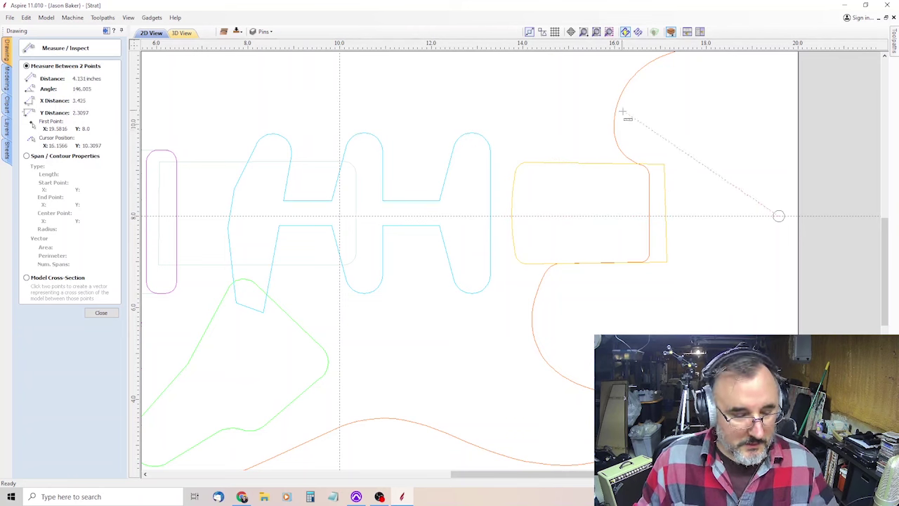
pyautogui.press('Escape')
pyautogui.scroll(3, 753, 216)
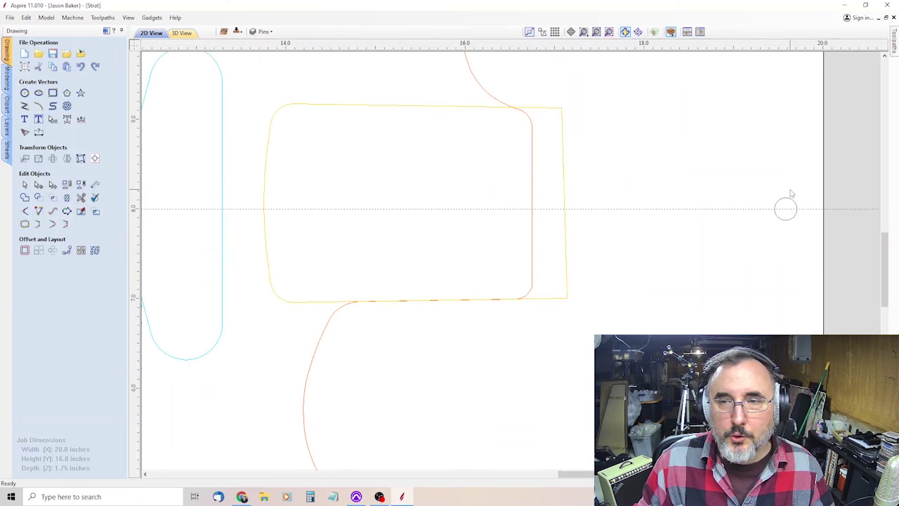
pyautogui.scroll(2, 815, 241)
pyautogui.scroll(1, 813, 158)
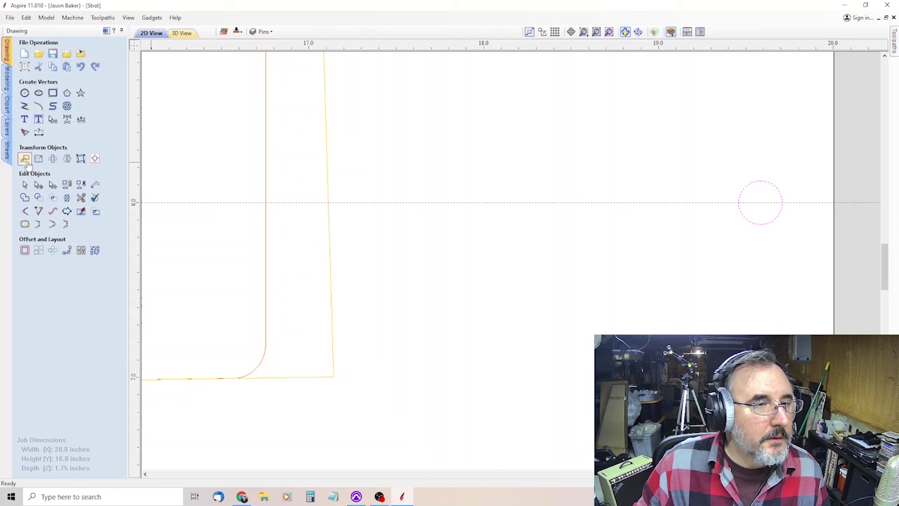
# Step: Open Move Selection for the right pin circle at X 19.5816, Y 8.0, undoing an accidental drag
pyautogui.click(26, 159)
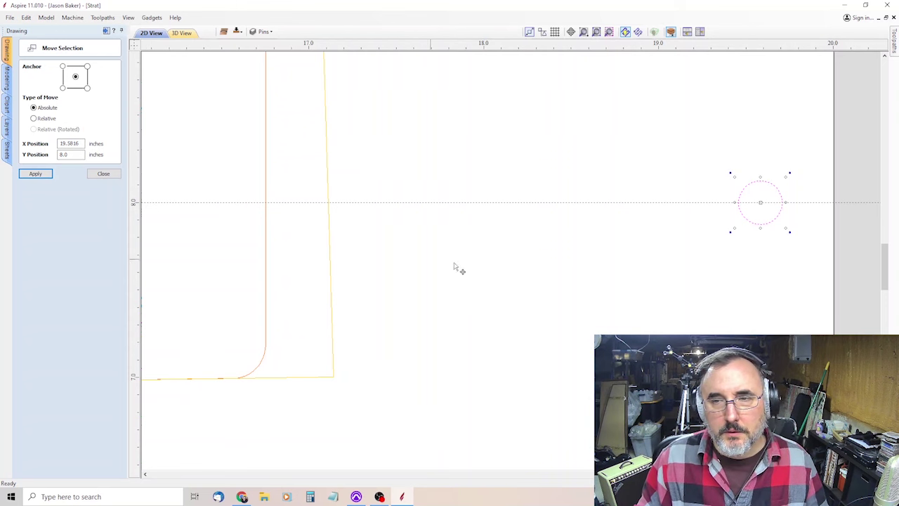
pyautogui.moveTo(772, 217); pyautogui.dragTo(754, 215)
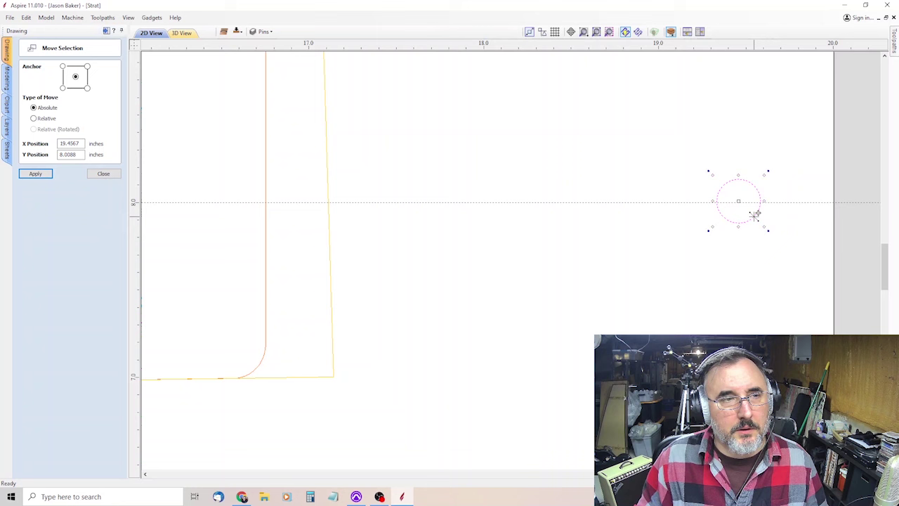
pyautogui.click(26, 18)
pyautogui.click(42, 28)
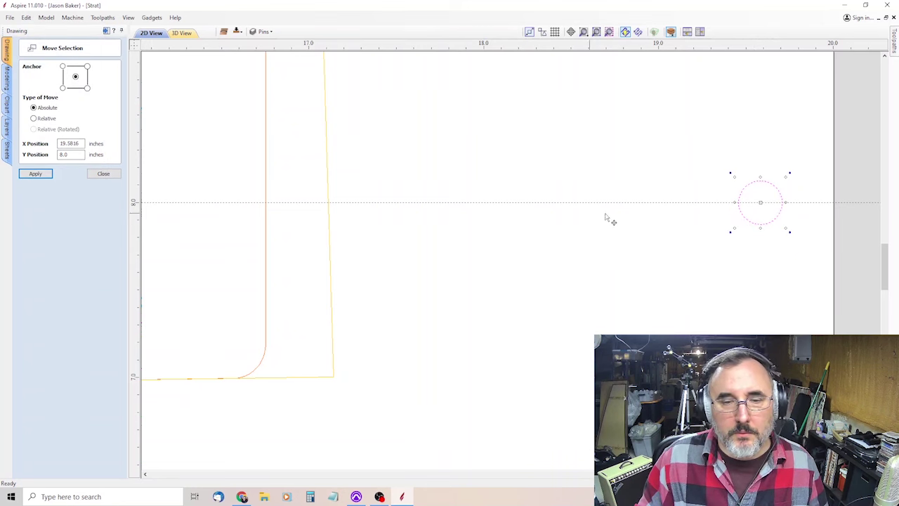
# Step: Measure from the centre guide intersection to the right pin circle, reading 9.5816 inches
pyautogui.scroll(-4, 570, 213)
pyautogui.scroll(-4, 570, 212)
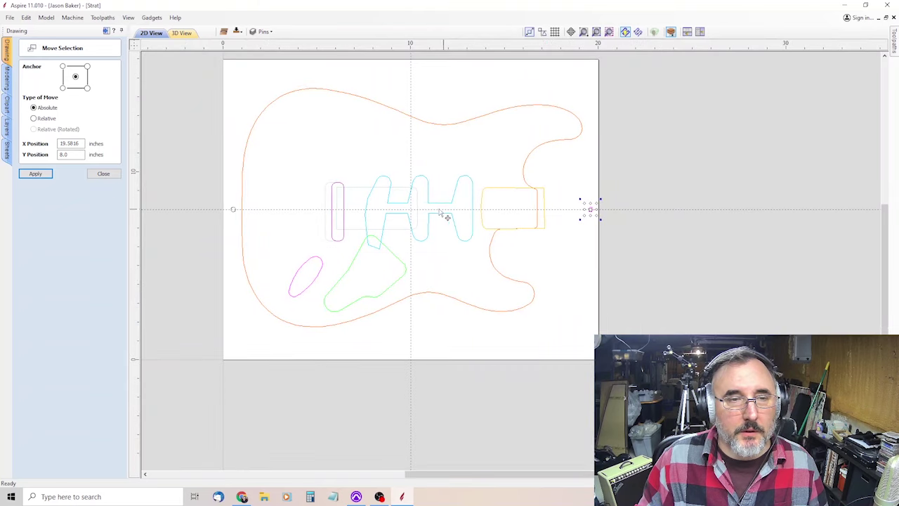
pyautogui.scroll(4, 642, 251)
pyautogui.scroll(-1, 469, 200)
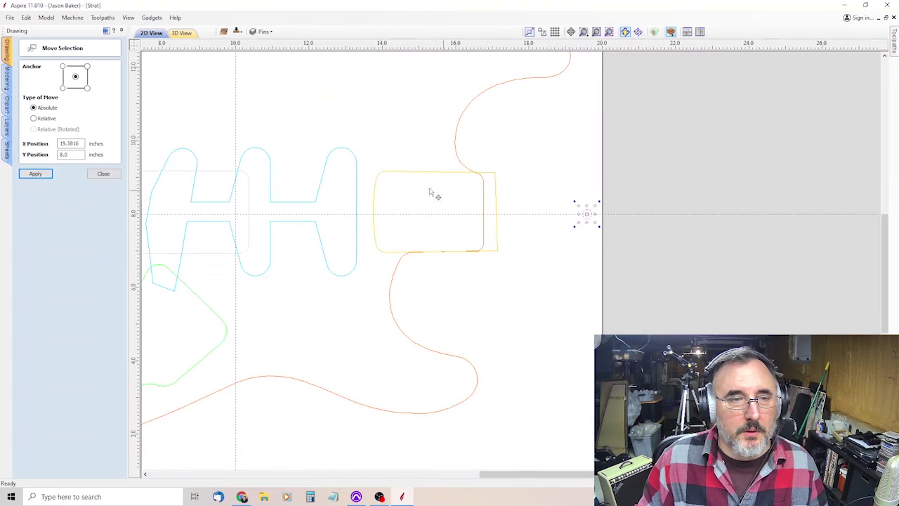
pyautogui.click(301, 142)
pyautogui.click(112, 175)
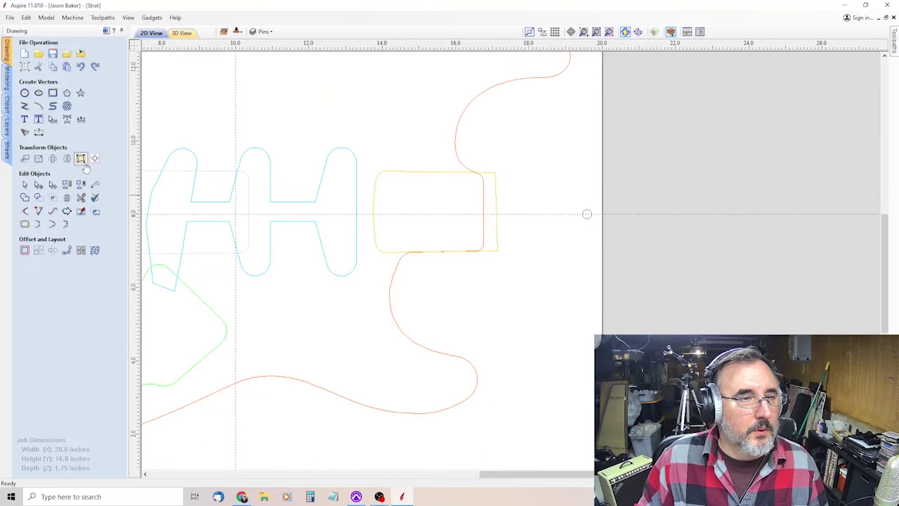
pyautogui.click(94, 187)
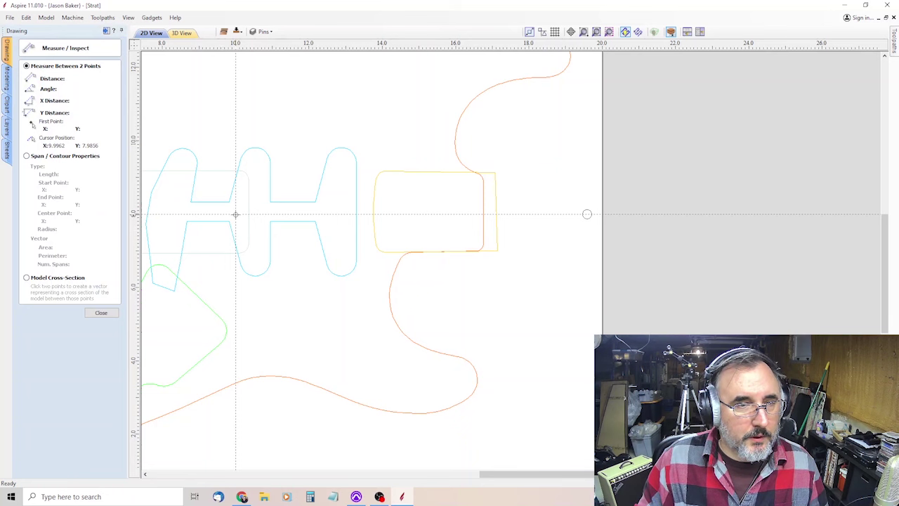
pyautogui.click(235, 214)
pyautogui.scroll(5, 590, 215)
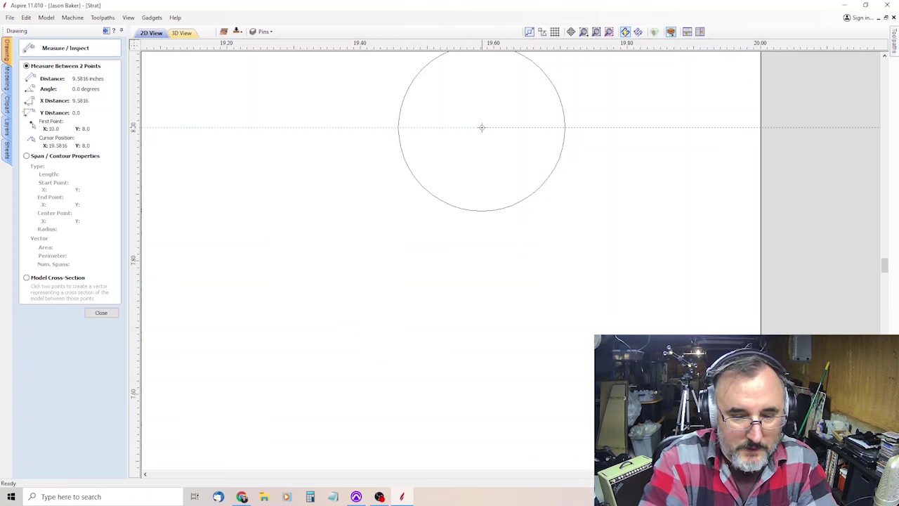
# Step: Compute 9.5816 − 9.4599 in Calculator, giving 0.1217
pyautogui.press('Escape')
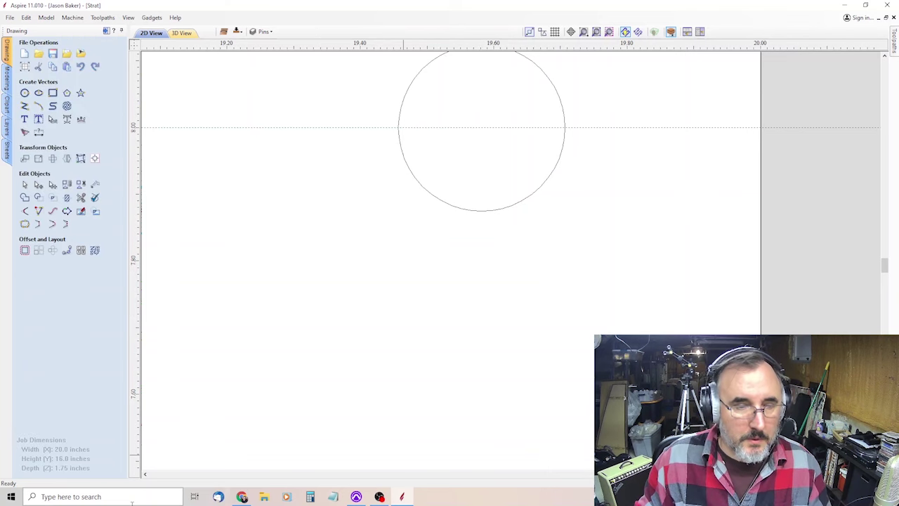
pyautogui.click(310, 496)
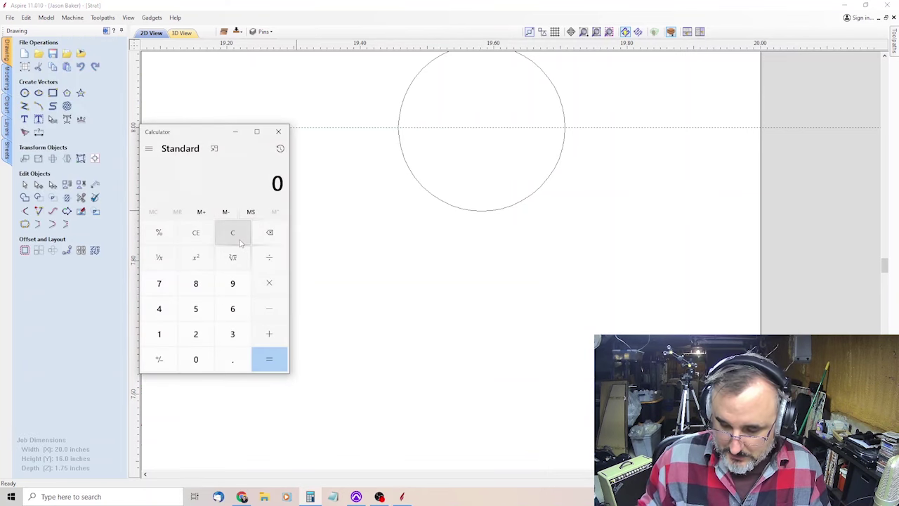
pyautogui.write('9.581')
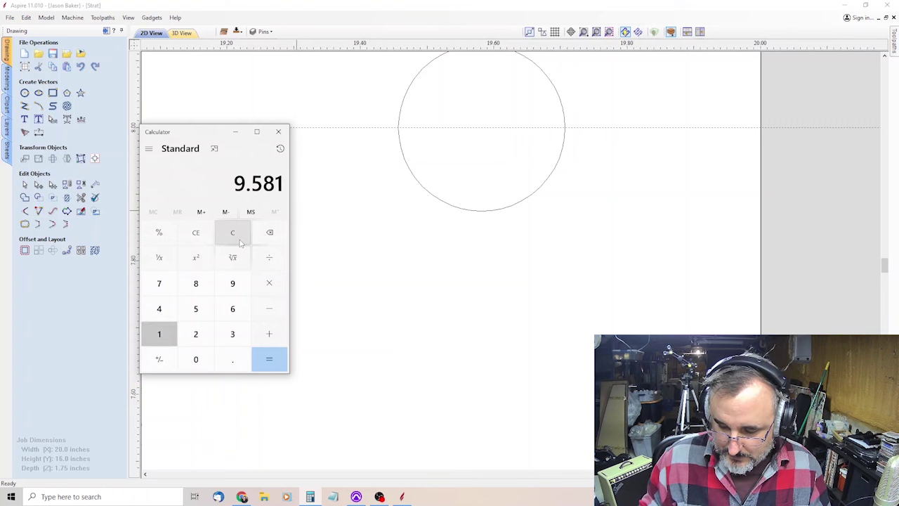
pyautogui.write('6')
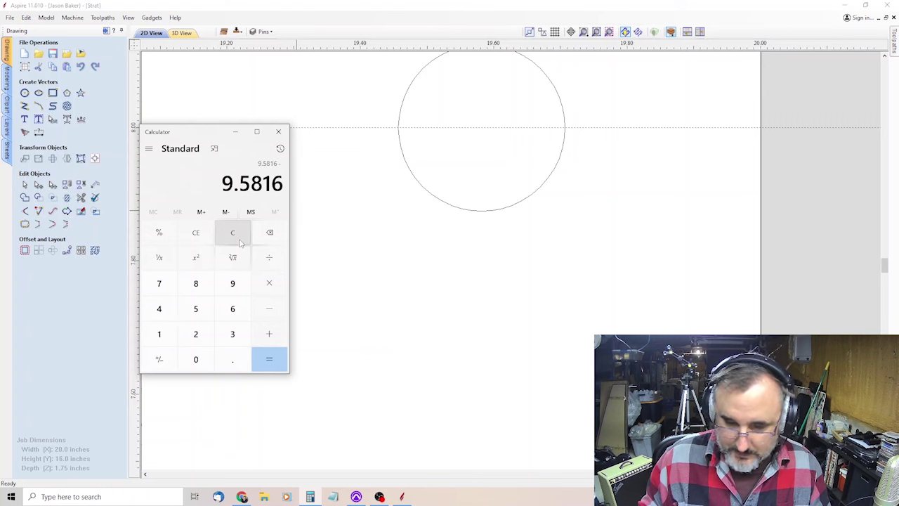
pyautogui.write(' - 9.459')
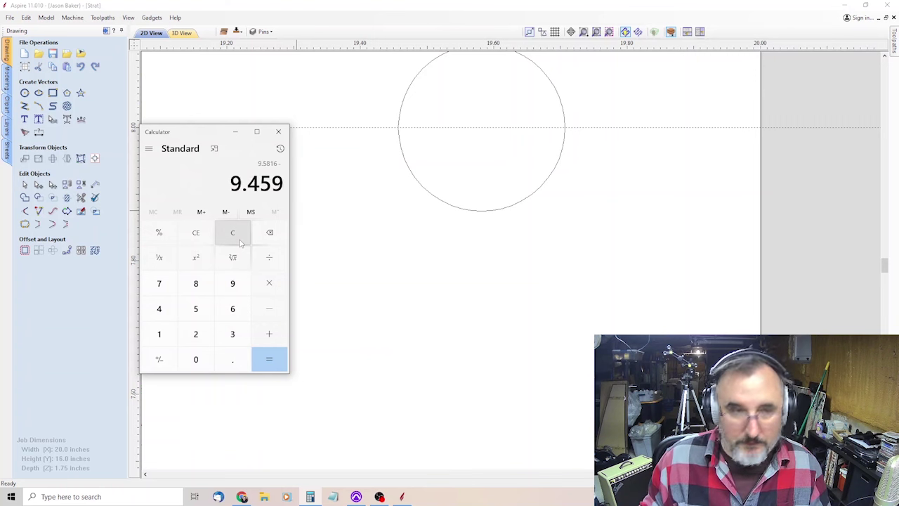
pyautogui.write('9')
pyautogui.press('Return')
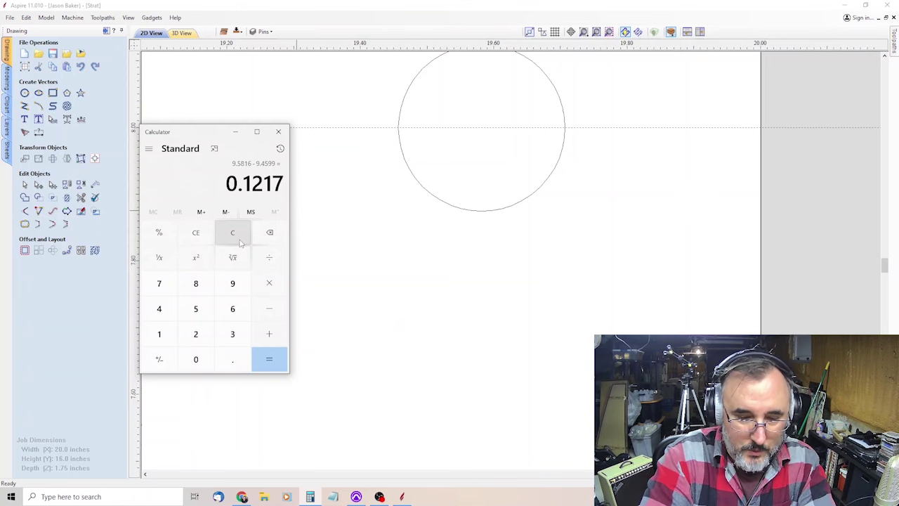
pyautogui.scroll(-4, 311, 215)
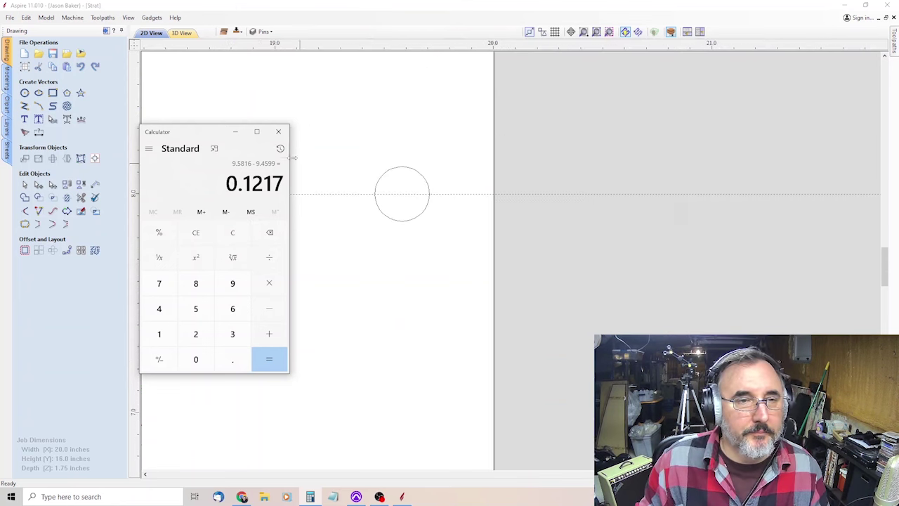
# Step: Select the right pin circle and bring up its Move Selection position settings
pyautogui.click(278, 132)
pyautogui.scroll(-2, 488, 150)
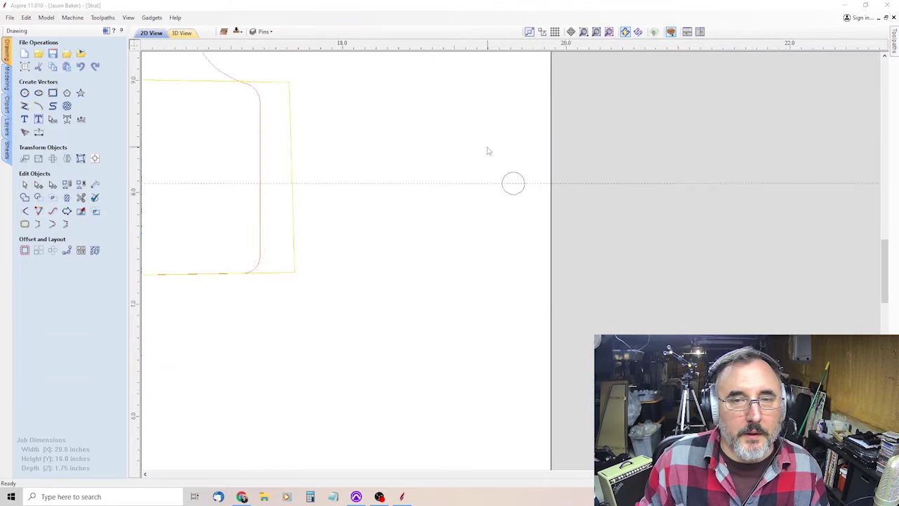
pyautogui.scroll(1, 487, 159)
pyautogui.moveTo(486, 168); pyautogui.dragTo(592, 307)
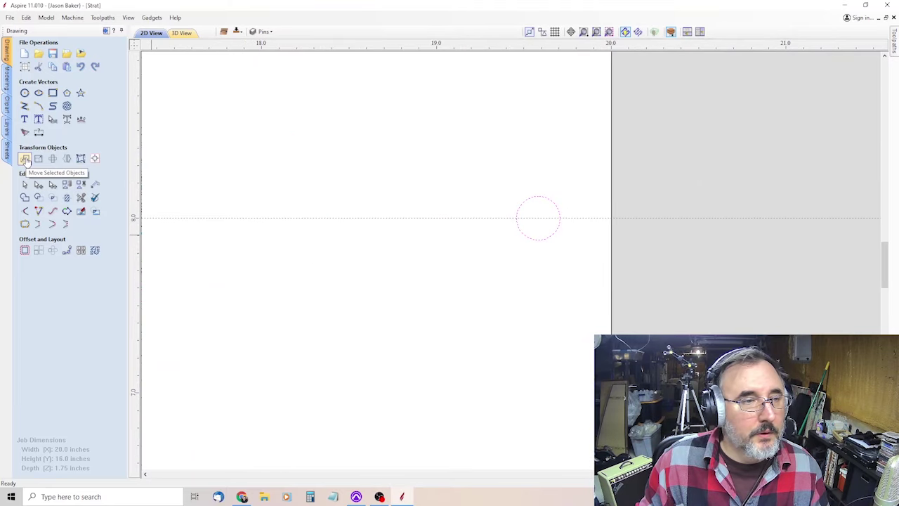
pyautogui.click(24, 159)
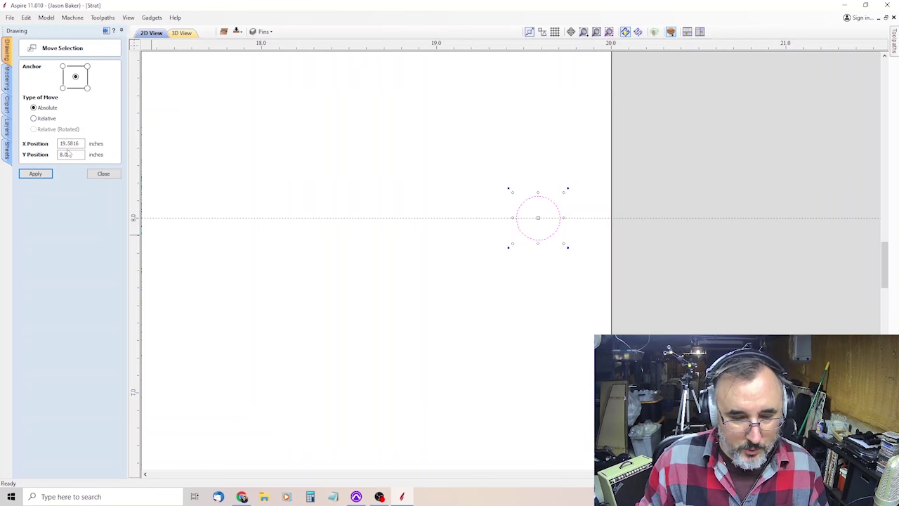
# Step: Compute 19.5816 − 0.1217 and set the circle's X position to 19.4599
pyautogui.click(310, 496)
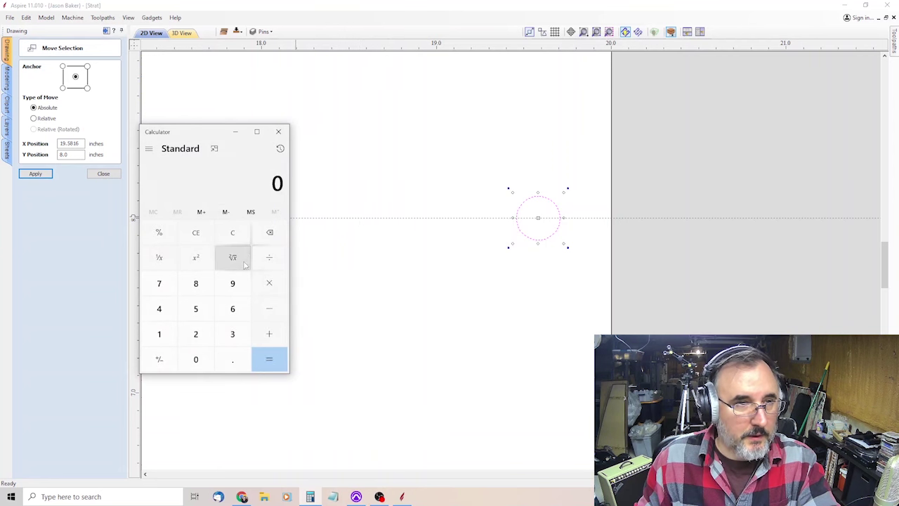
pyautogui.click(233, 236)
pyautogui.write('1')
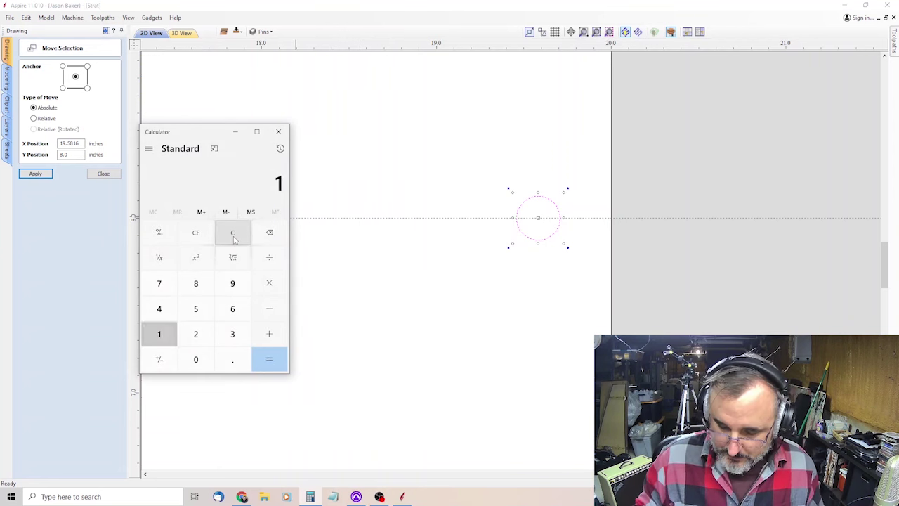
pyautogui.write('9.5')
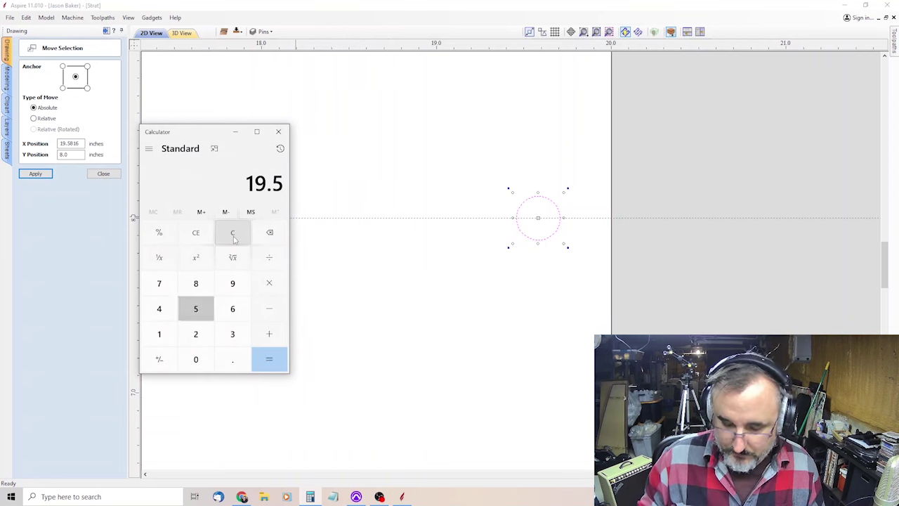
pyautogui.write('816')
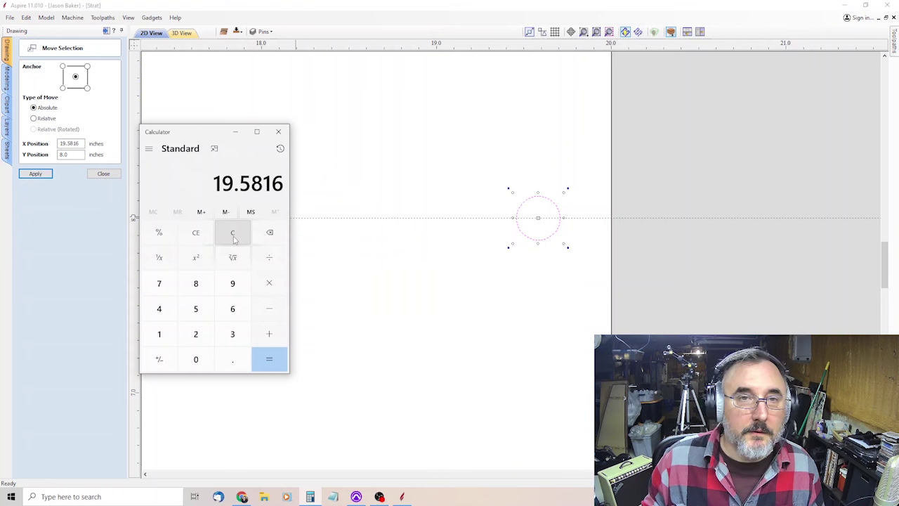
pyautogui.write('-0.')
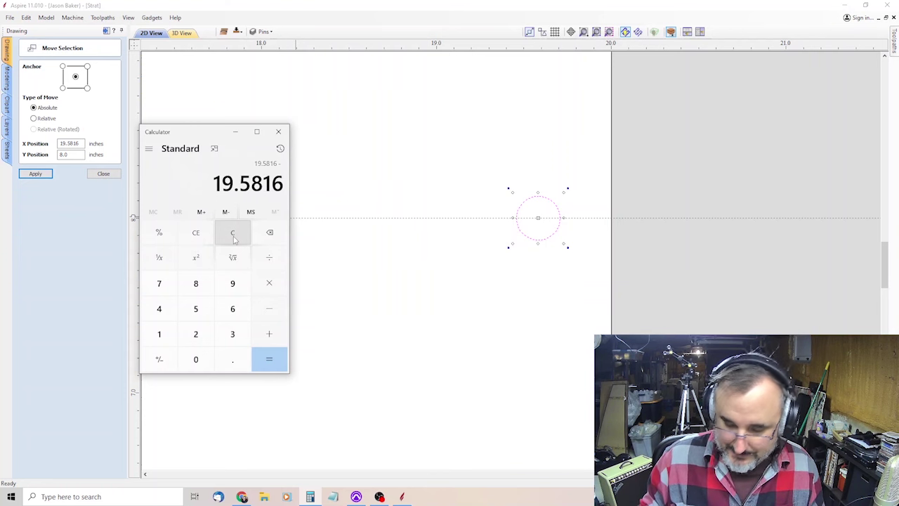
pyautogui.write('217')
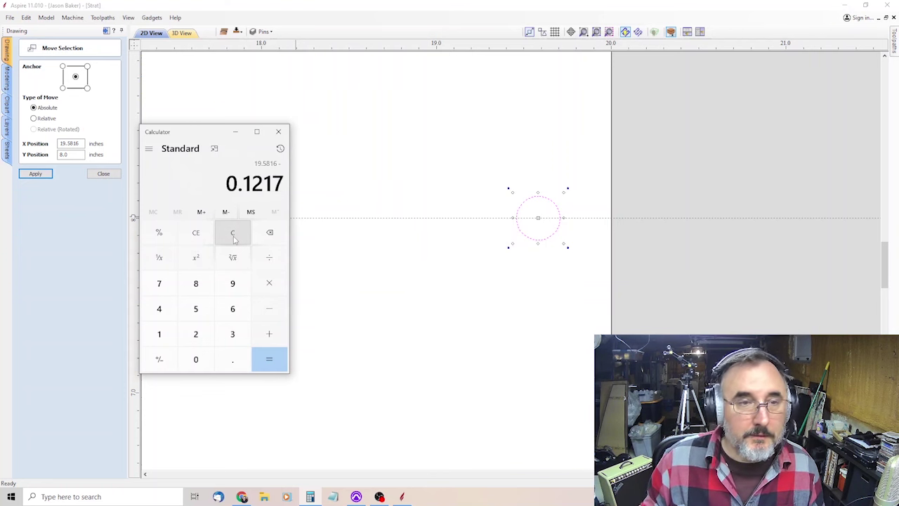
pyautogui.press('Return')
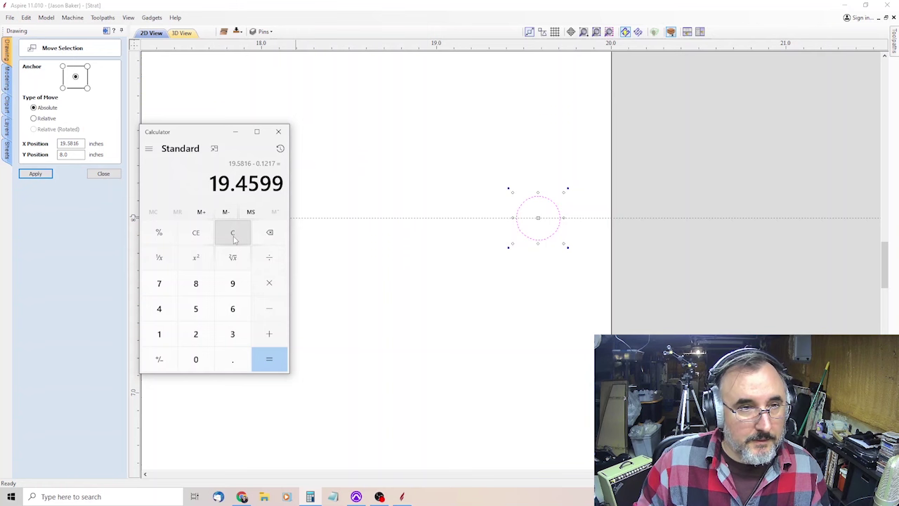
pyautogui.moveTo(67, 143); pyautogui.dragTo(85, 143)
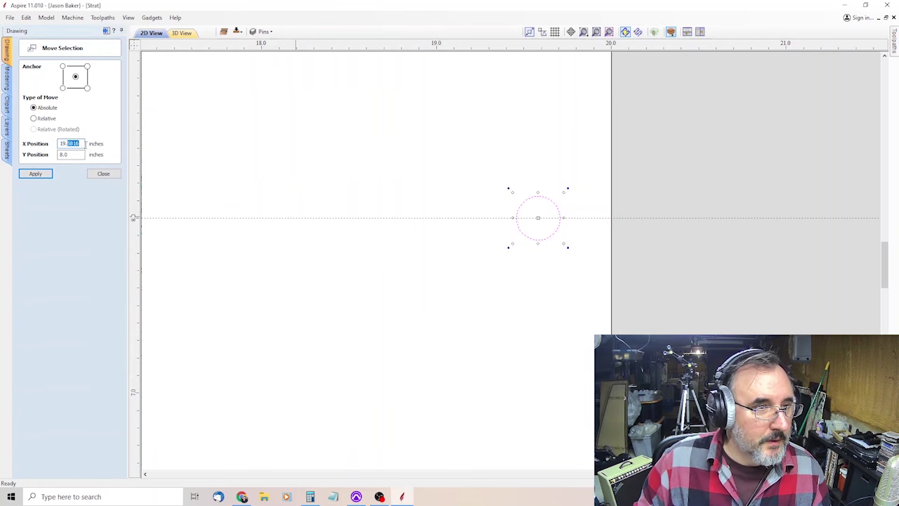
pyautogui.write('4')
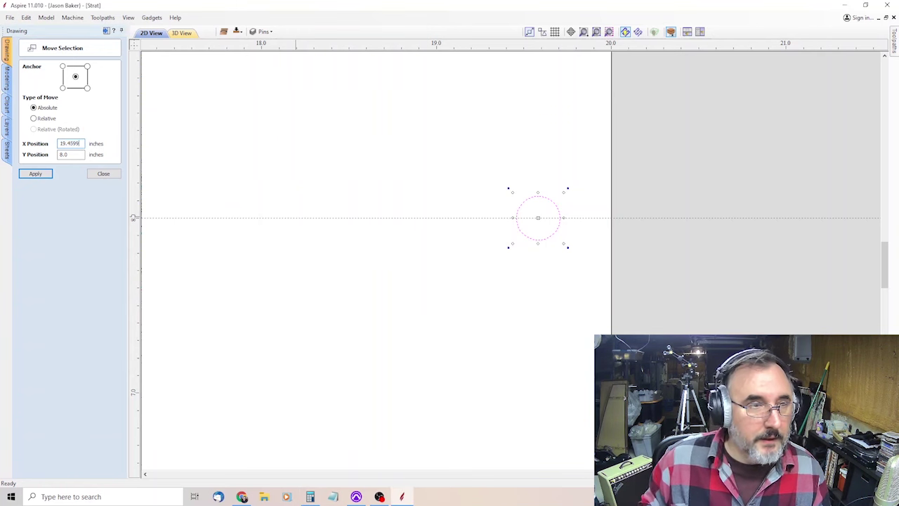
pyautogui.write('599')
pyautogui.press('Return')
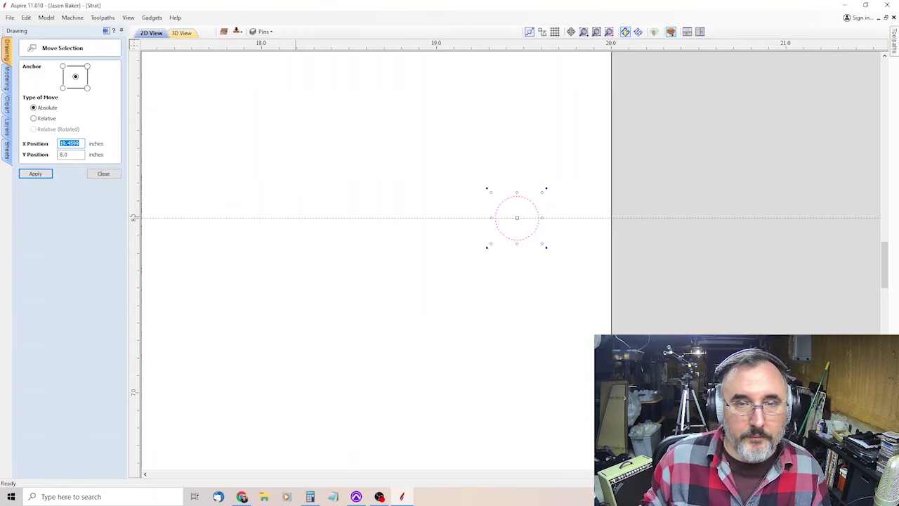
# Step: Measure from 10.0, 8.0 to the right pin centre, confirming 9.4599 inches at 0.0 degrees
pyautogui.click(103, 173)
pyautogui.scroll(-6, 351, 222)
pyautogui.scroll(-4, 381, 223)
pyautogui.scroll(8, 387, 259)
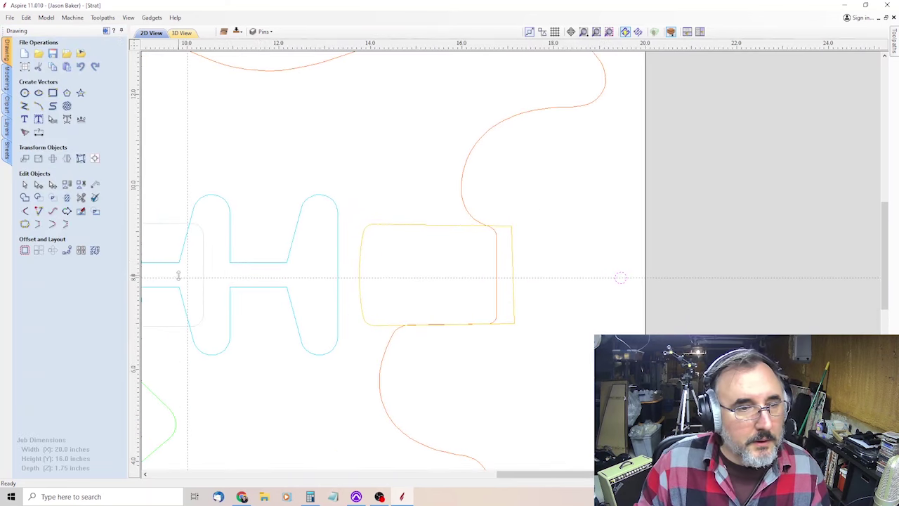
pyautogui.click(95, 184)
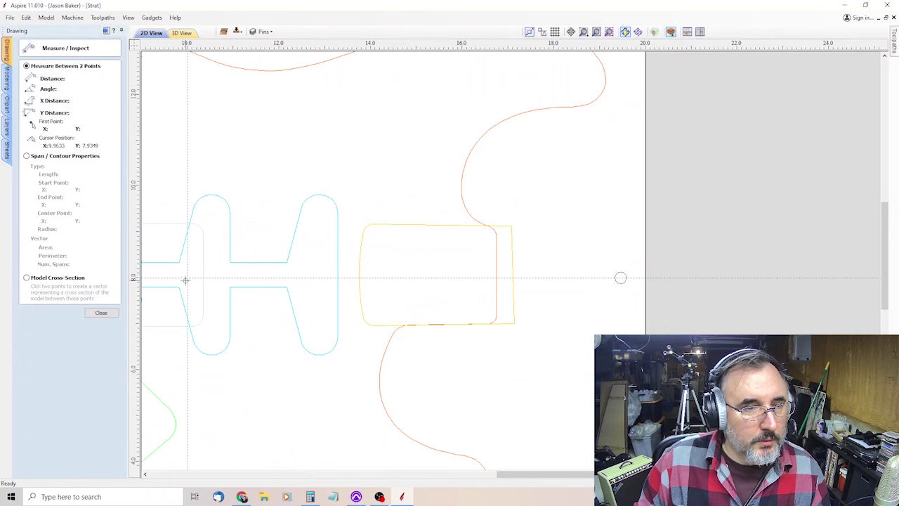
pyautogui.scroll(3, 188, 278)
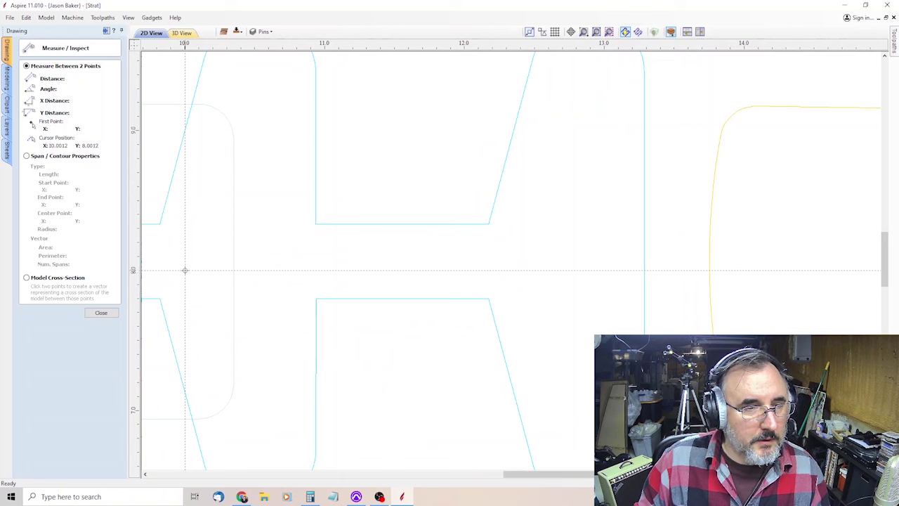
pyautogui.click(185, 269)
pyautogui.scroll(-5, 338, 281)
pyautogui.scroll(5, 473, 269)
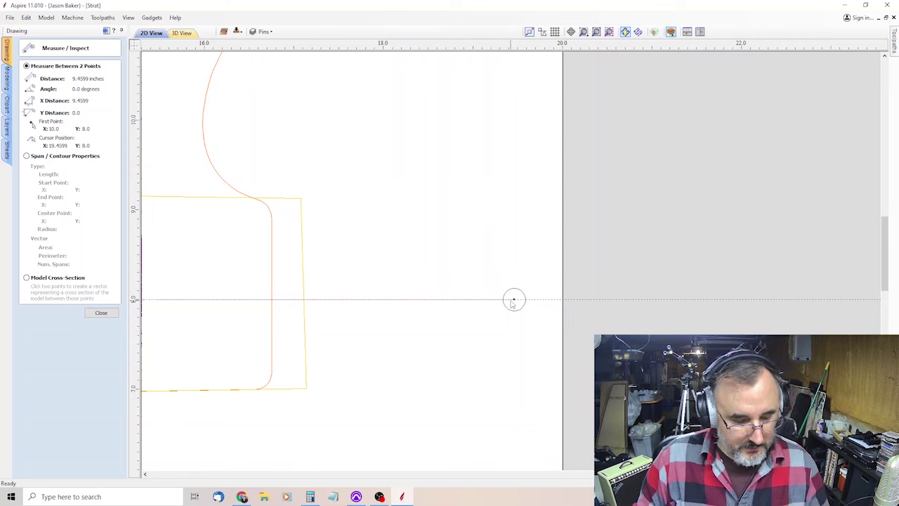
pyautogui.press('Escape')
pyautogui.scroll(-6, 488, 301)
pyautogui.scroll(2, 597, 267)
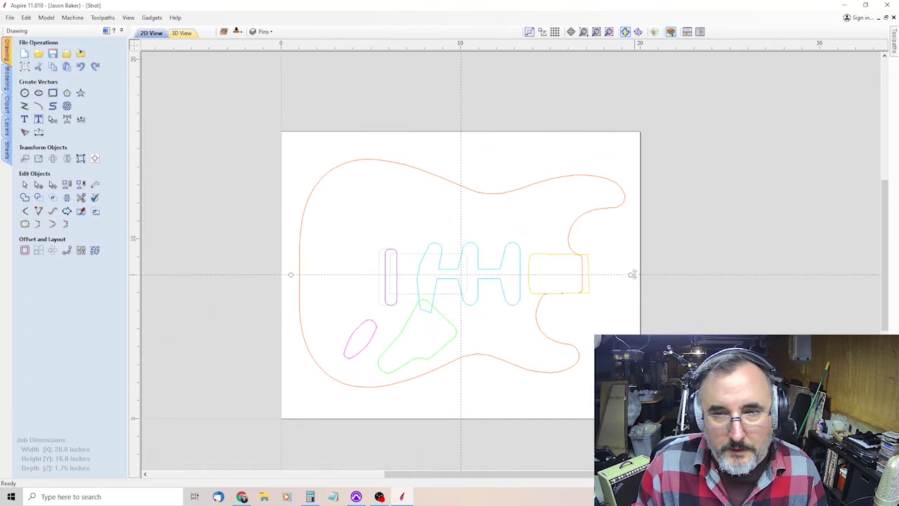
# Step: Check both pin positions, confirming the left pin sits at X 0.5401, Y 8.0
pyautogui.scroll(2, 633, 274)
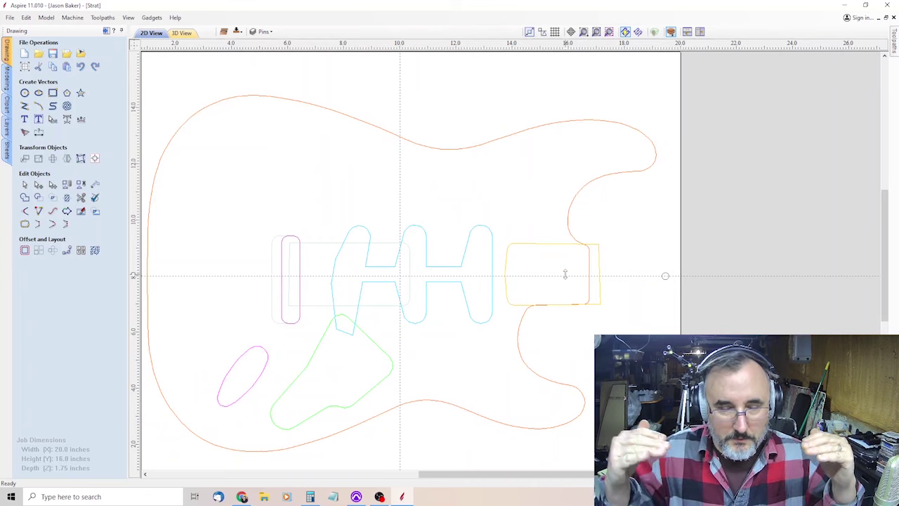
pyautogui.scroll(-2, 565, 274)
pyautogui.scroll(6, 565, 274)
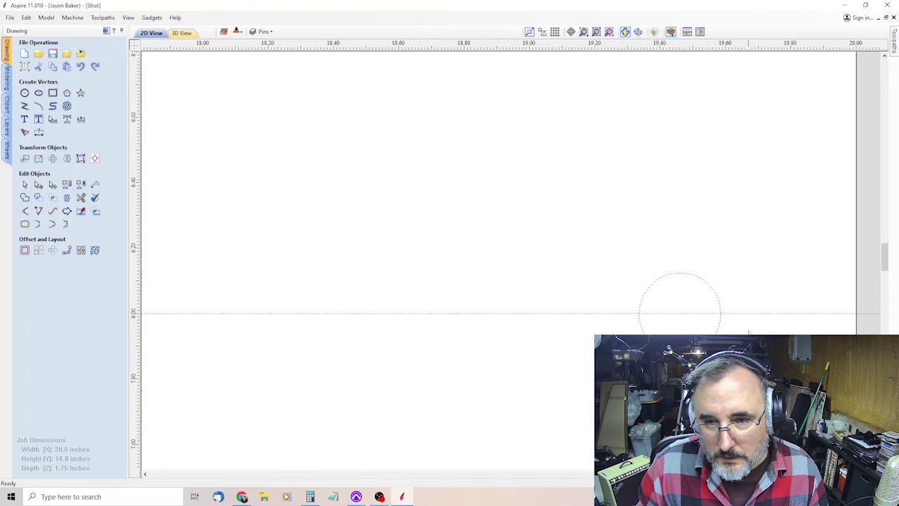
pyautogui.scroll(2, 744, 331)
pyautogui.click(24, 158)
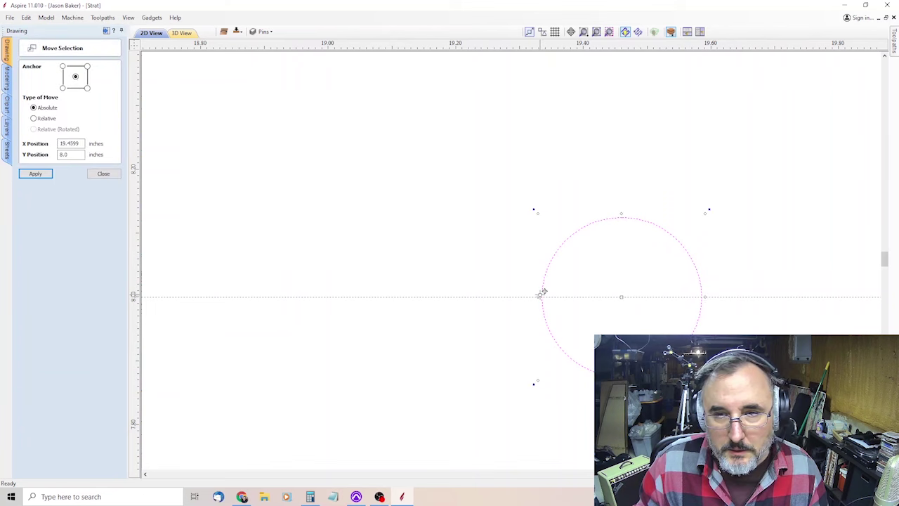
pyautogui.scroll(-5, 562, 311)
pyautogui.scroll(3, 210, 333)
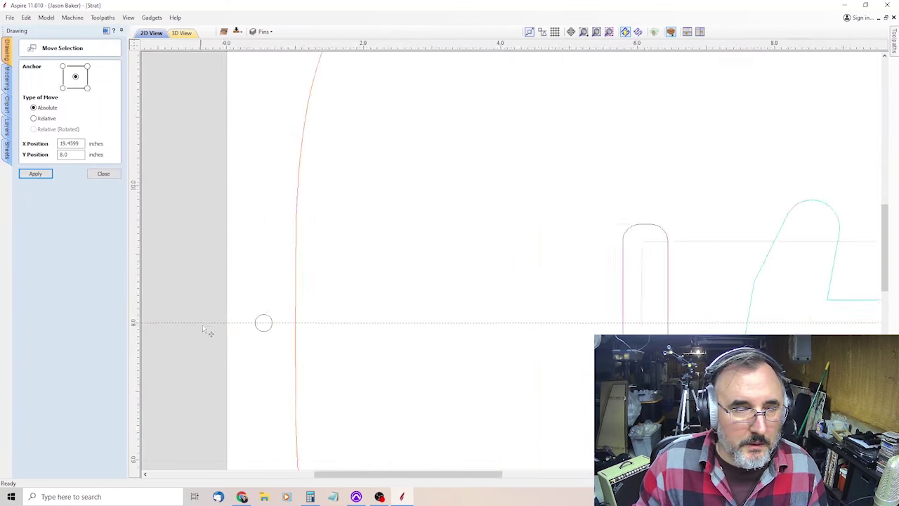
pyautogui.scroll(3, 210, 333)
pyautogui.moveTo(369, 256); pyautogui.dragTo(462, 371)
pyautogui.scroll(2, 456, 358)
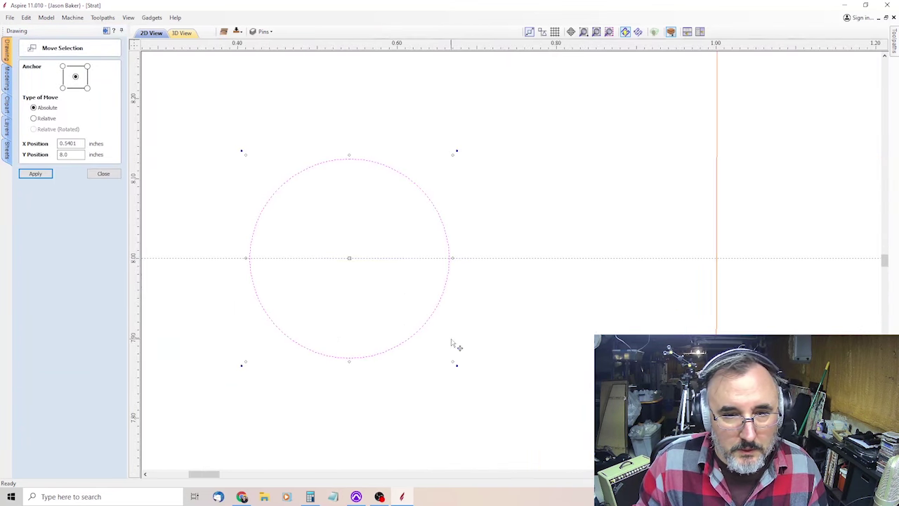
pyautogui.scroll(-5, 331, 279)
pyautogui.scroll(1, 293, 284)
pyautogui.scroll(-1, 379, 281)
pyautogui.click(712, 218)
pyautogui.scroll(1, 708, 232)
pyautogui.scroll(2, 484, 428)
pyautogui.scroll(-1, 484, 427)
# Step: Save the Strat job
pyautogui.click(104, 174)
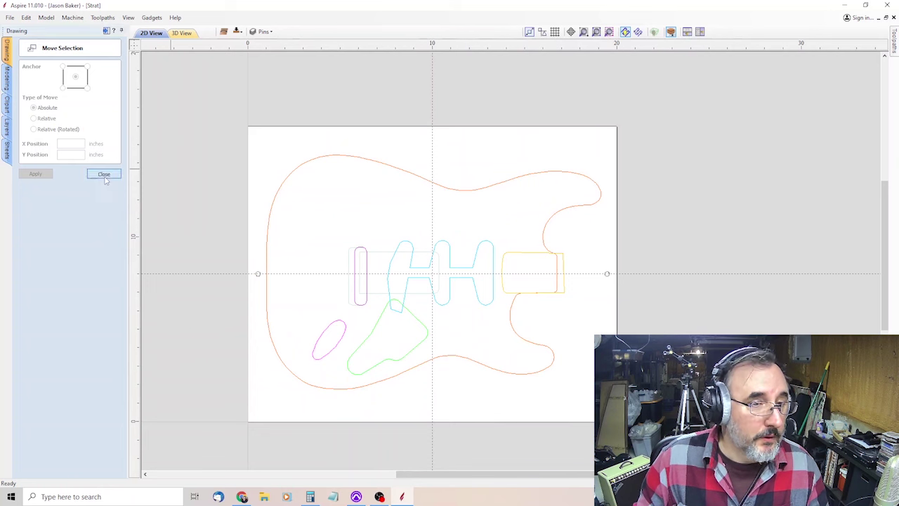
pyautogui.click(10, 17)
pyautogui.click(25, 69)
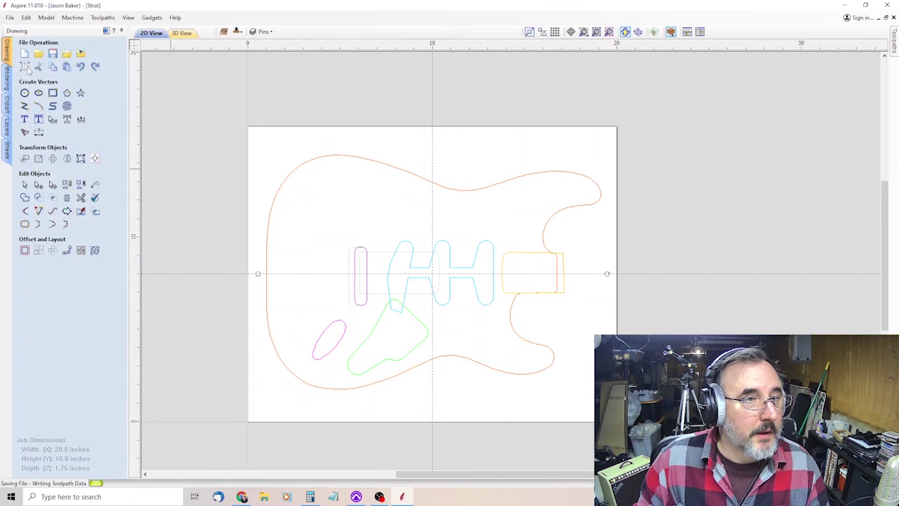